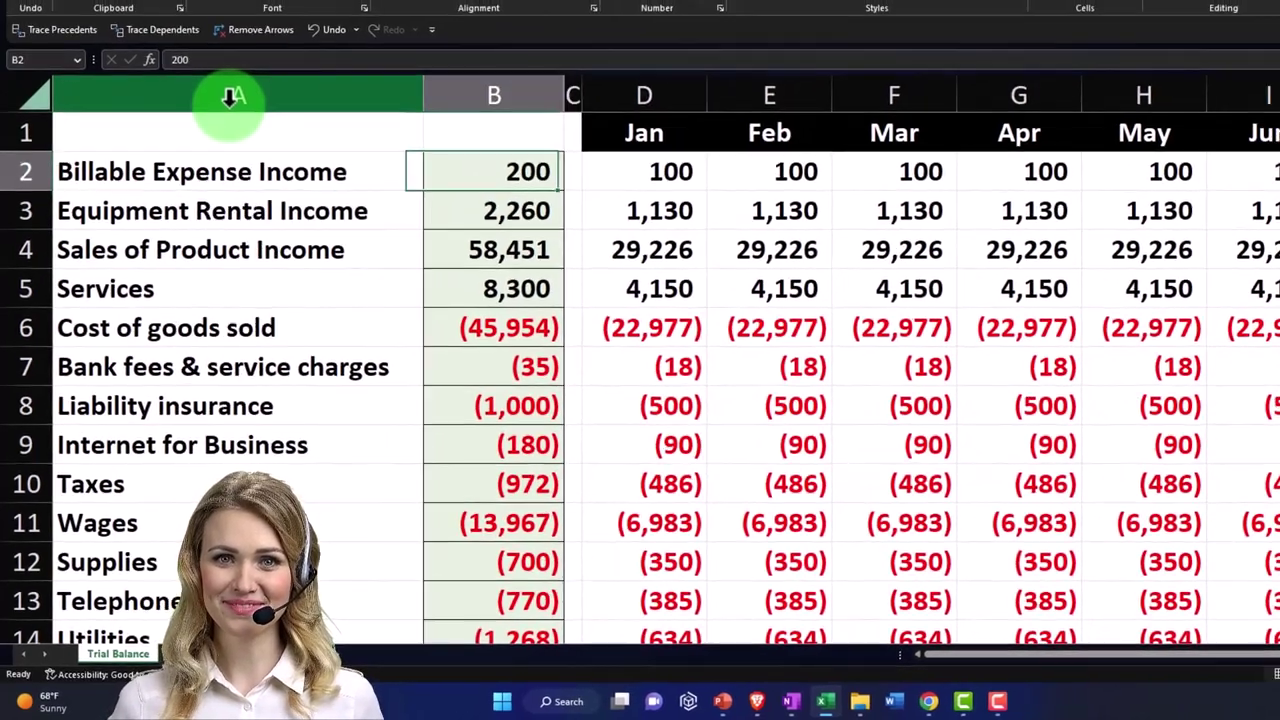
- Launch Calculator in compact always-on-top mode and place it over the Budget 2023 sheet
key(Right)
key(Right)
key(Right)
key(Down)
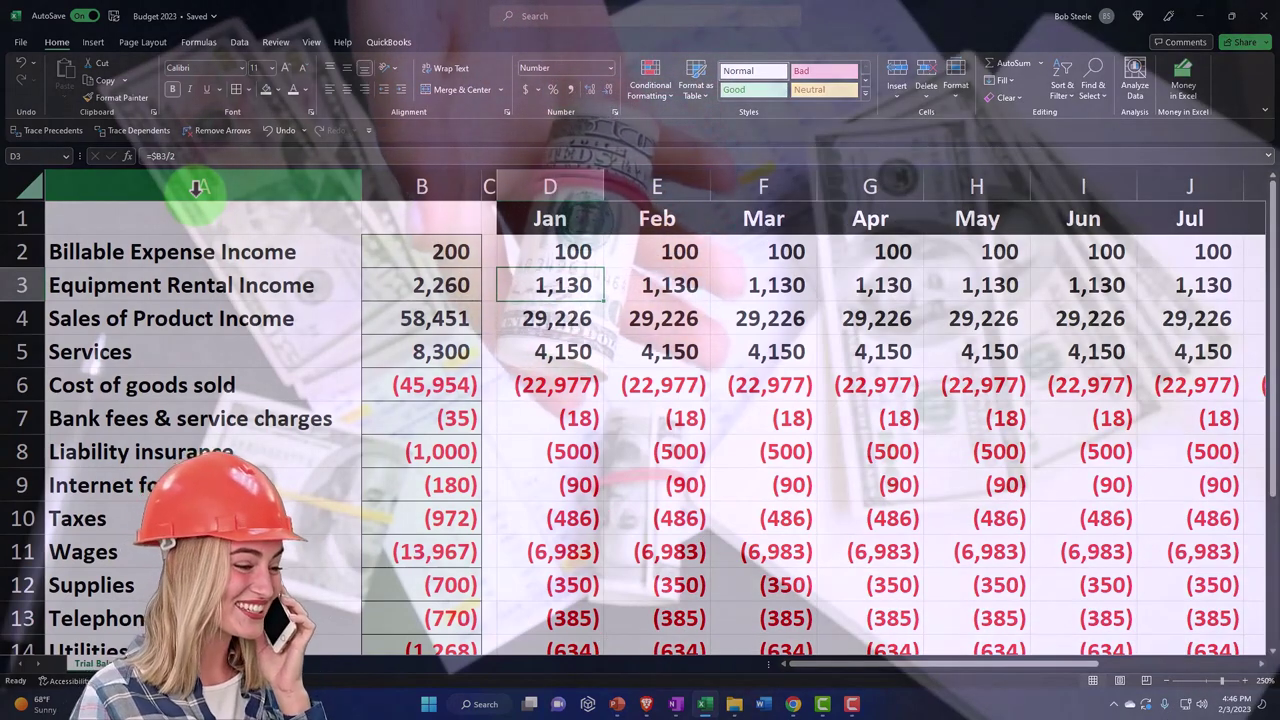
click(476, 705)
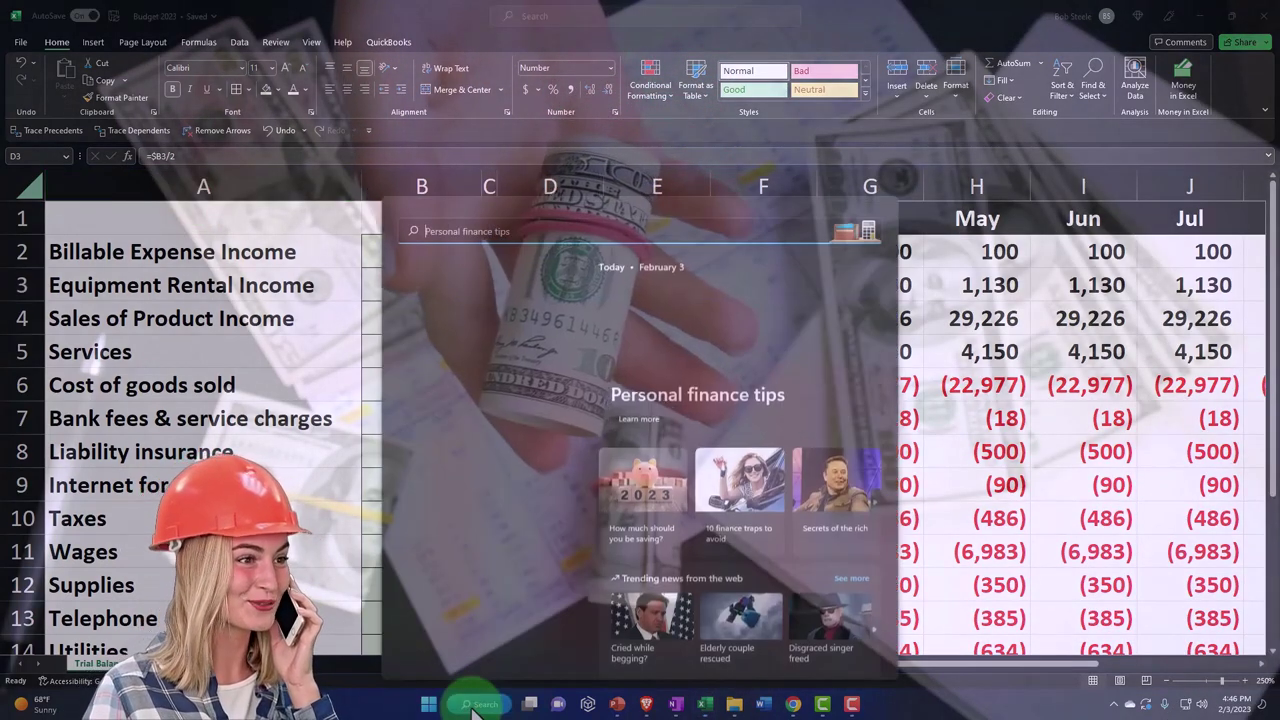
click(448, 296)
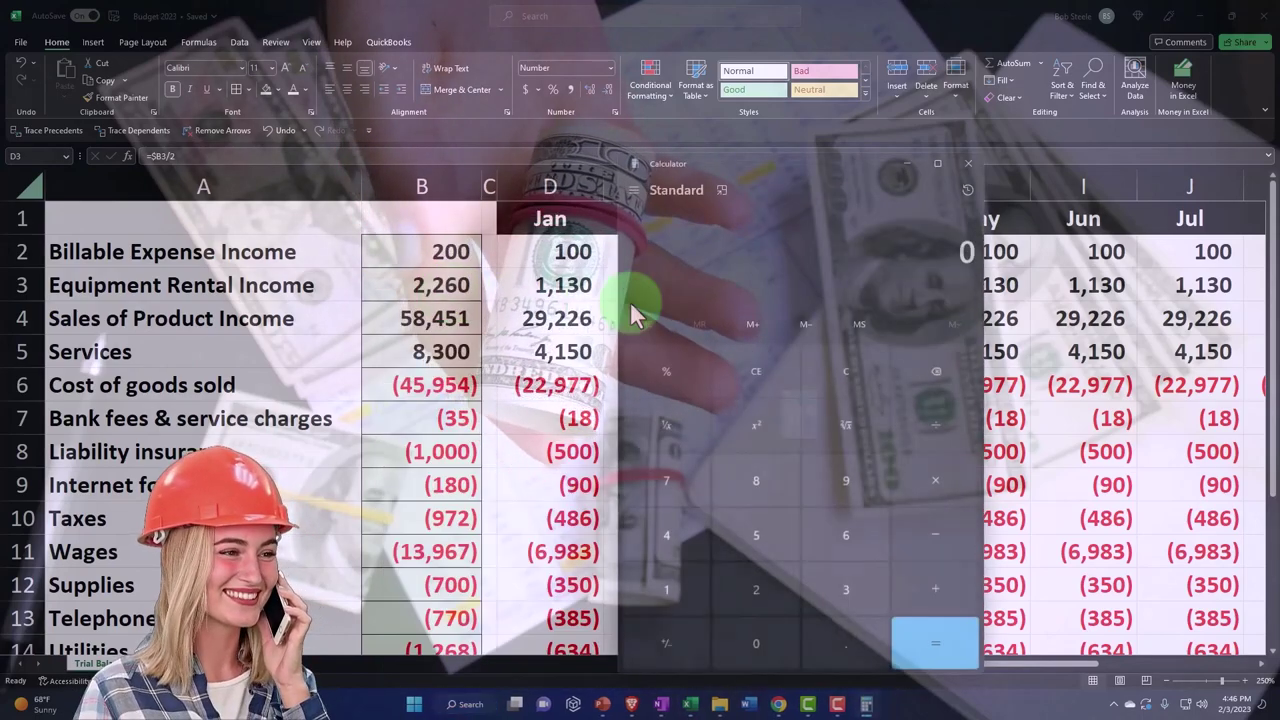
click(722, 189)
drag(1064, 35, 598, 318)
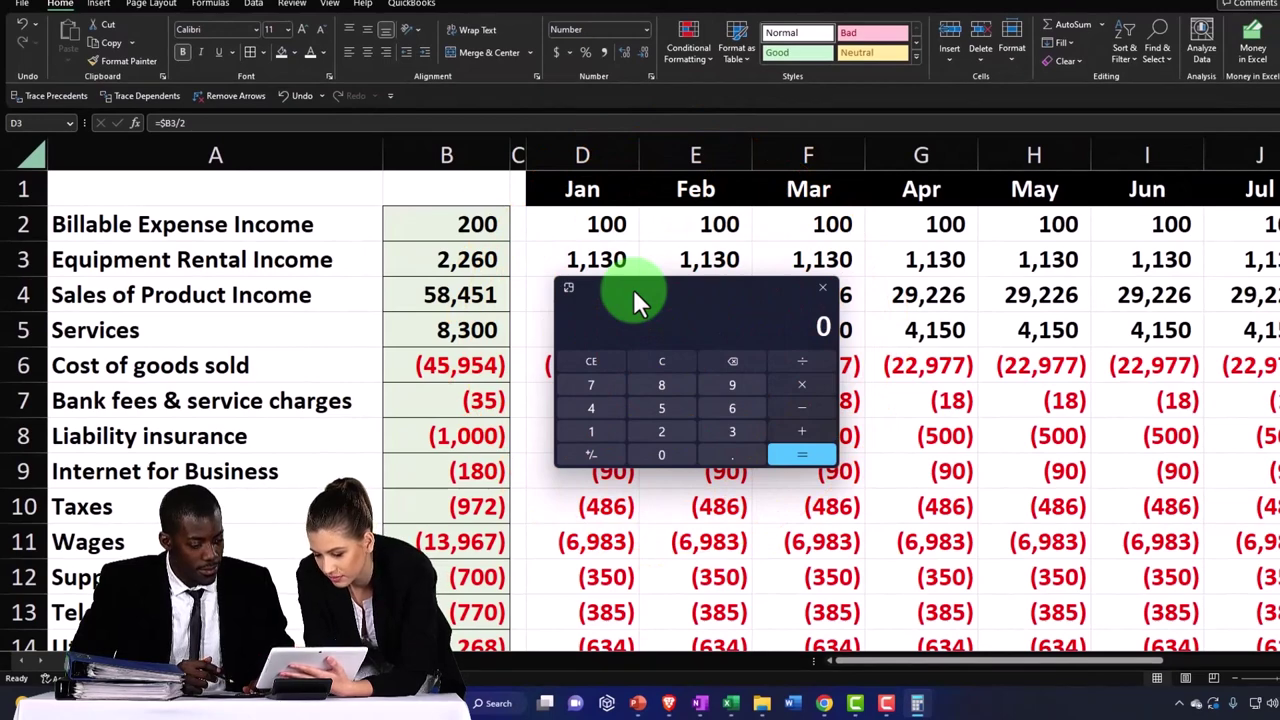
- Calculate 5% of 1,130 (56.5), then add 1,130 to get 1,186.5
drag(633, 289, 665, 290)
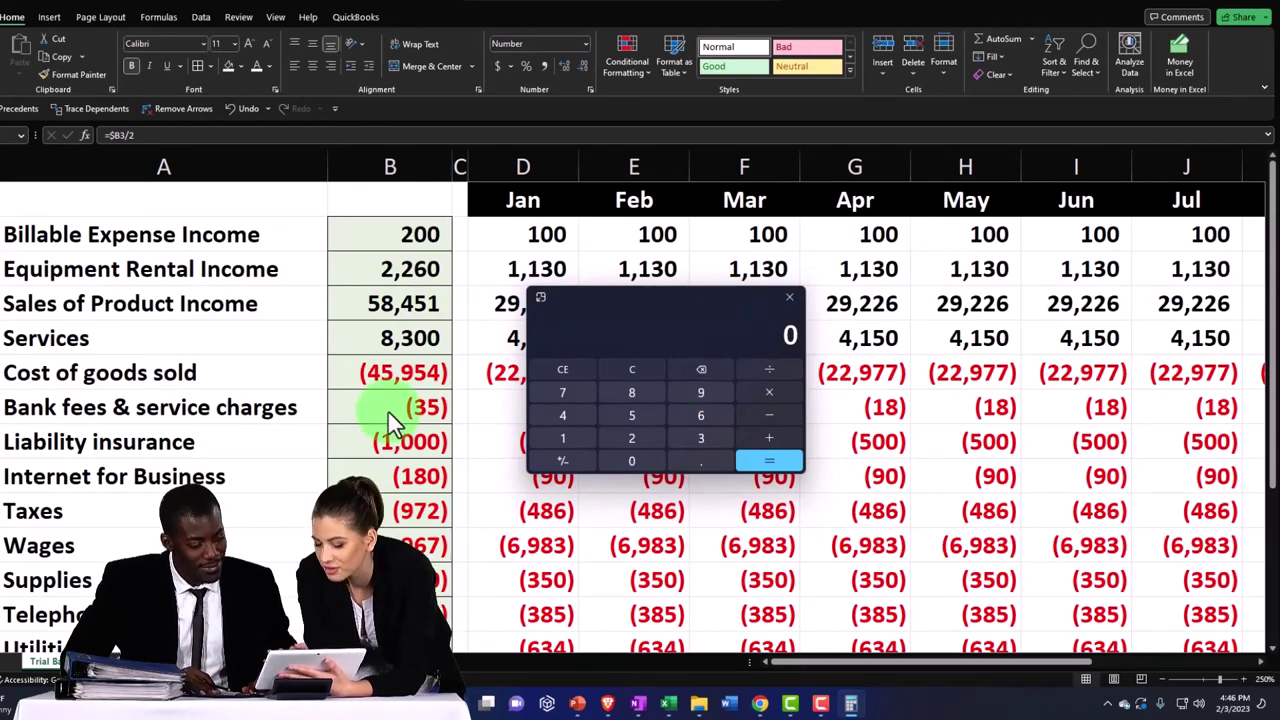
text(30)
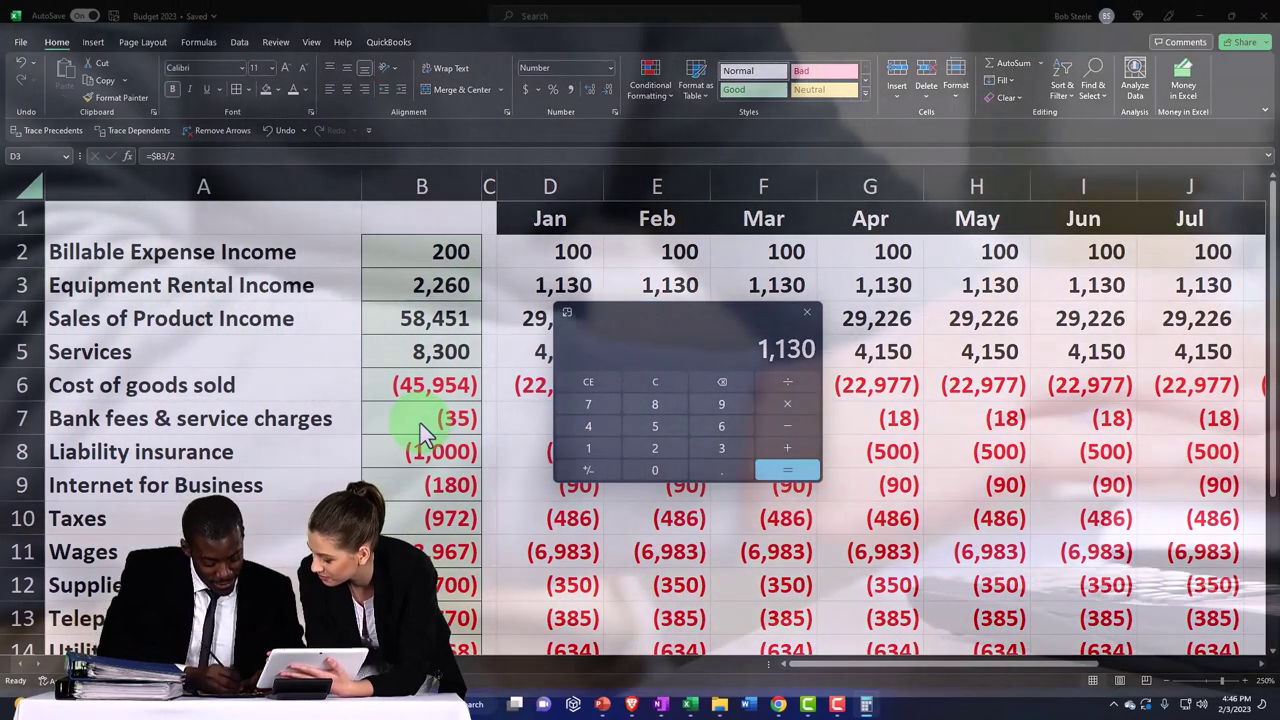
key(Escape)
text(.05)
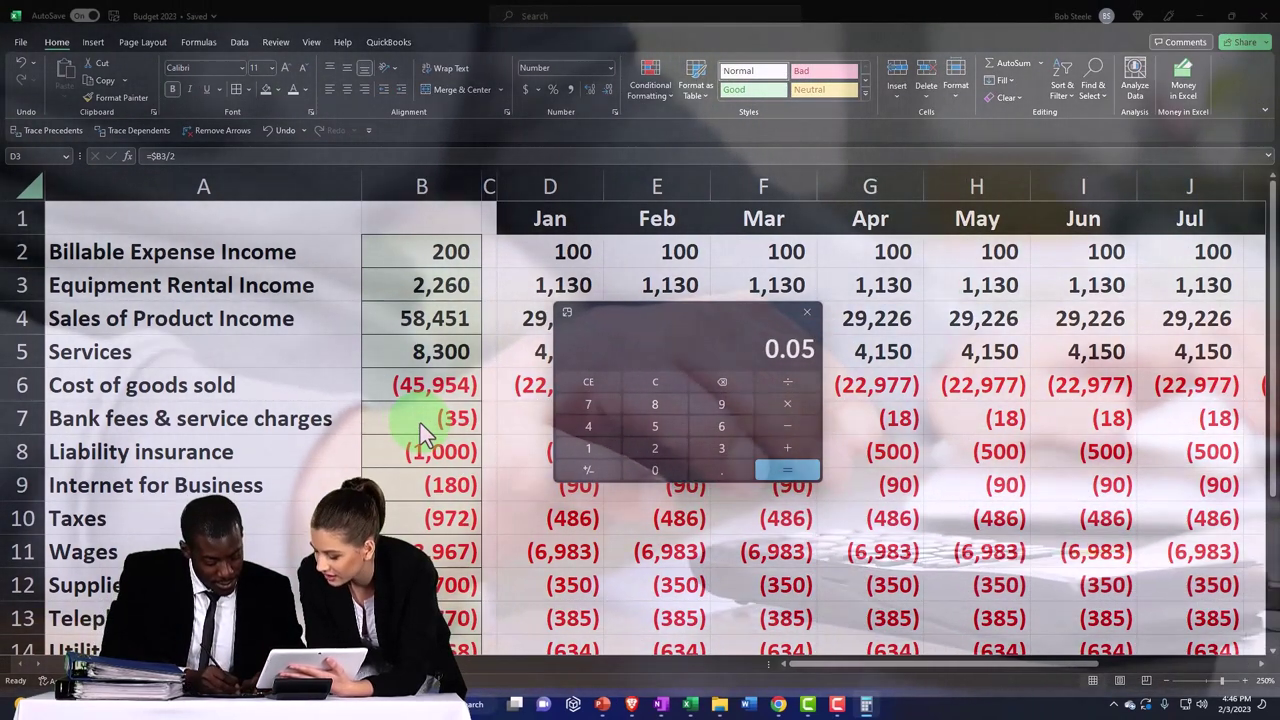
key(Return)
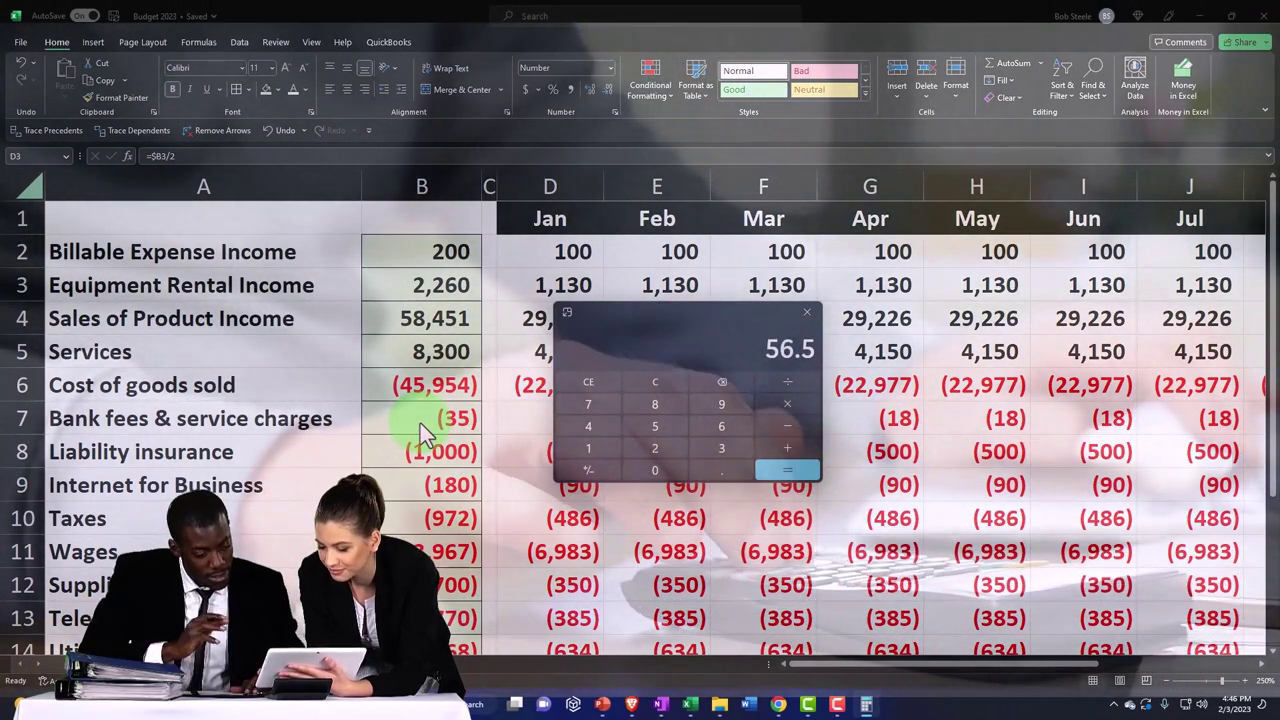
text(+1130)
key(Return)
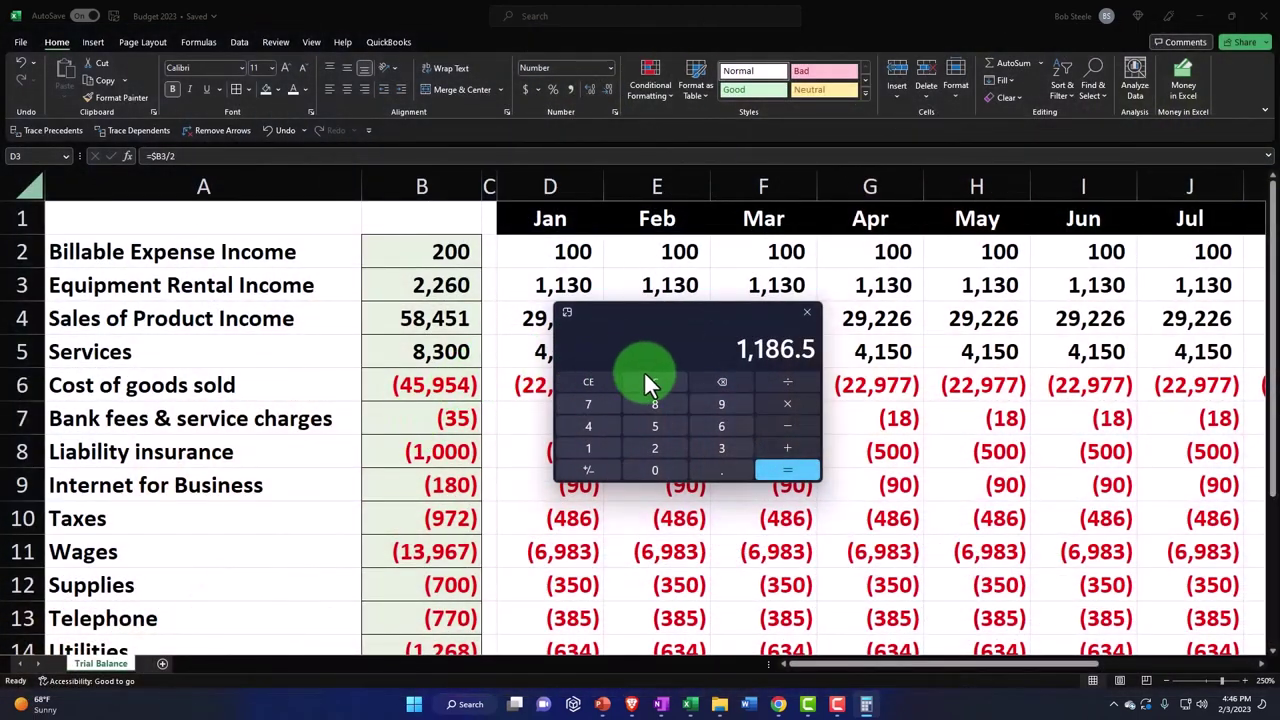
- Confirm the result by calculating 1.05 × 1,130 = 1,186.5
text(.05)
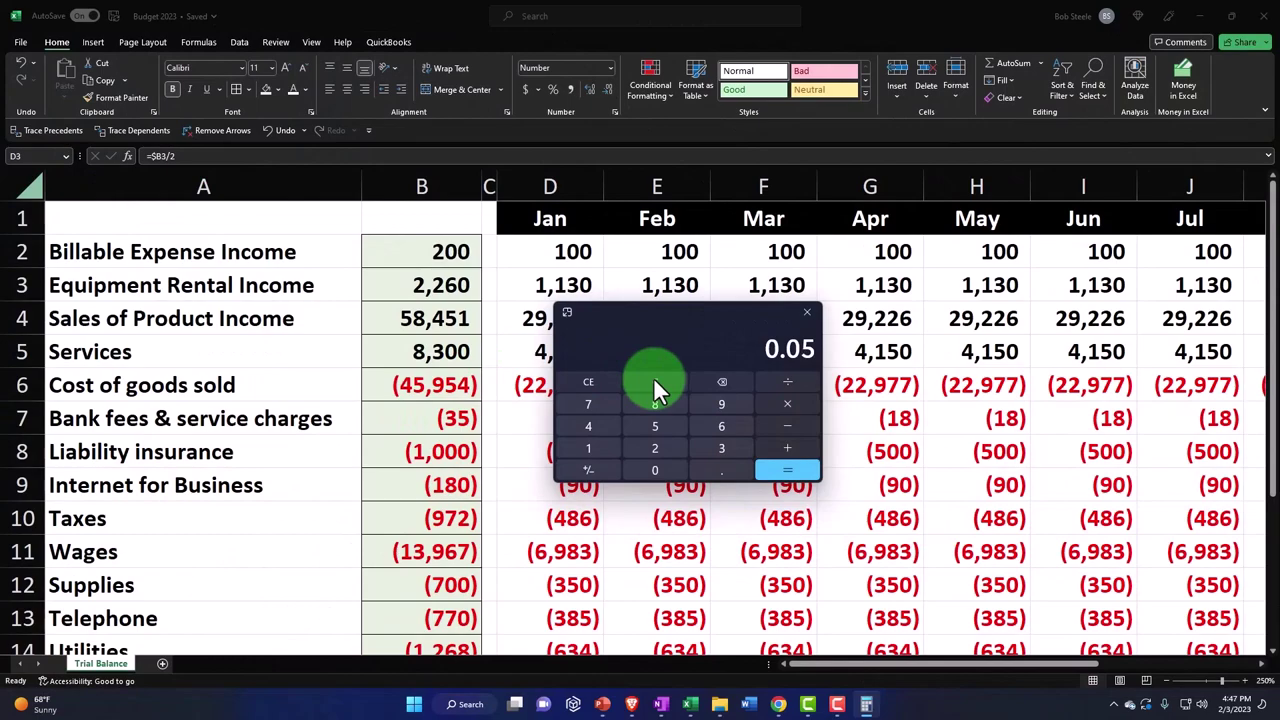
key(Escape)
text(1.05)
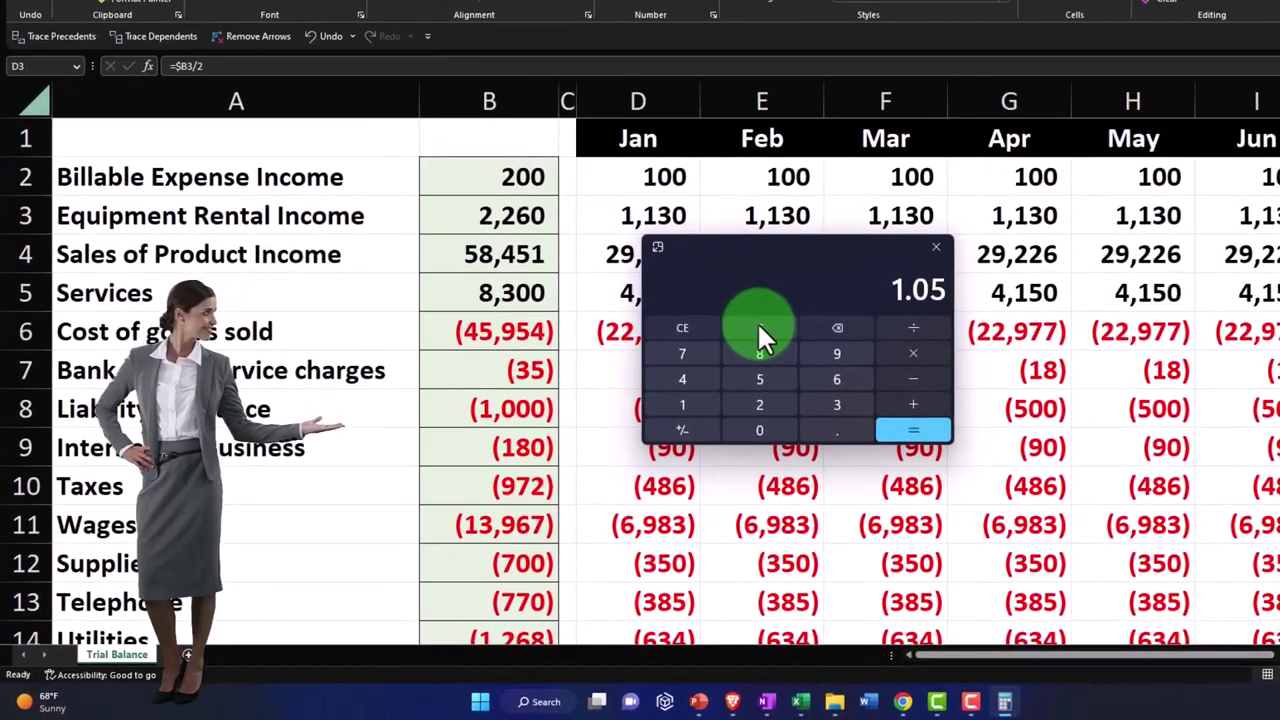
text(1130)
key(Return)
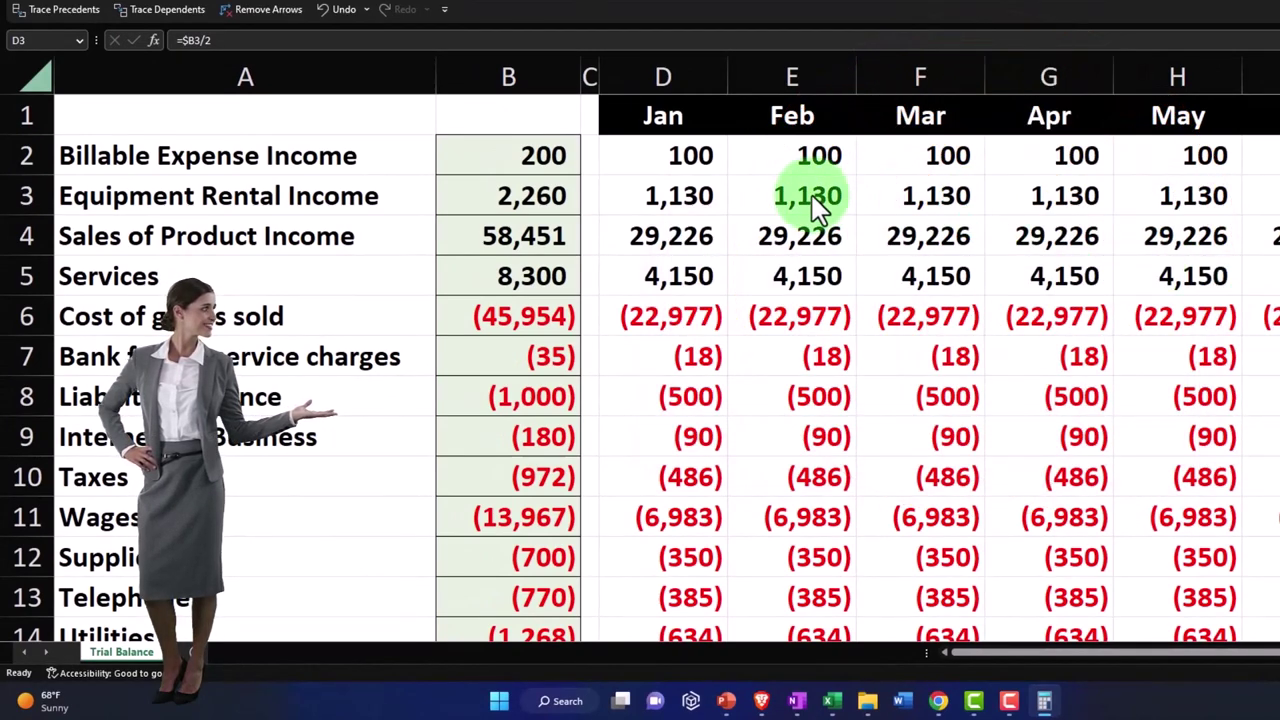
- Check January's Equipment Rental formula, then enter =D3*1.05 in E3 so Feb shows 1,187
key(F2)
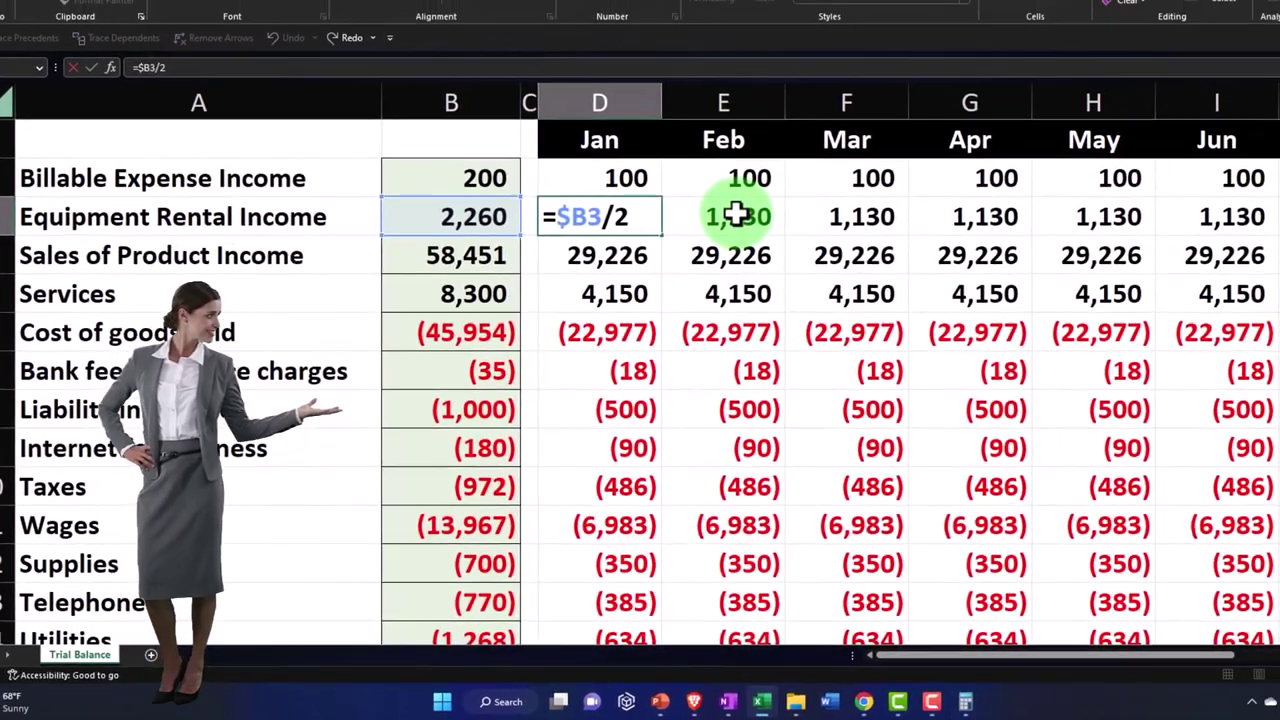
key(Return)
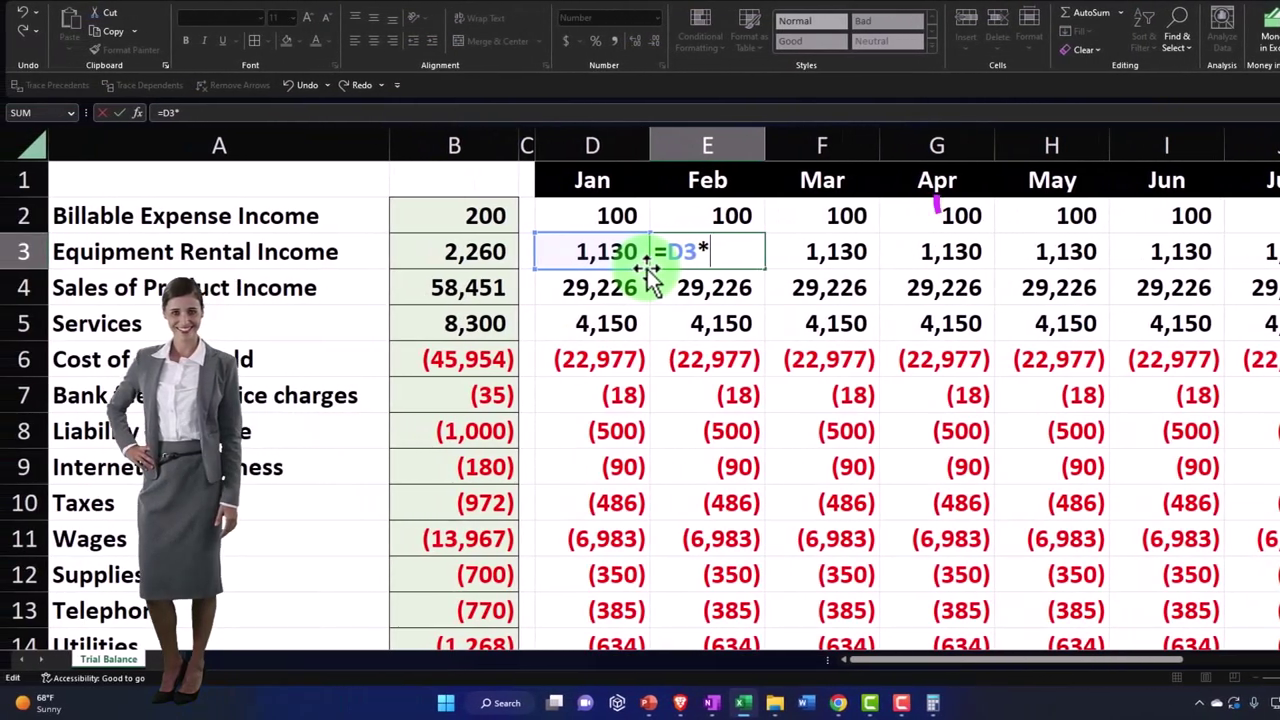
text(1.05)
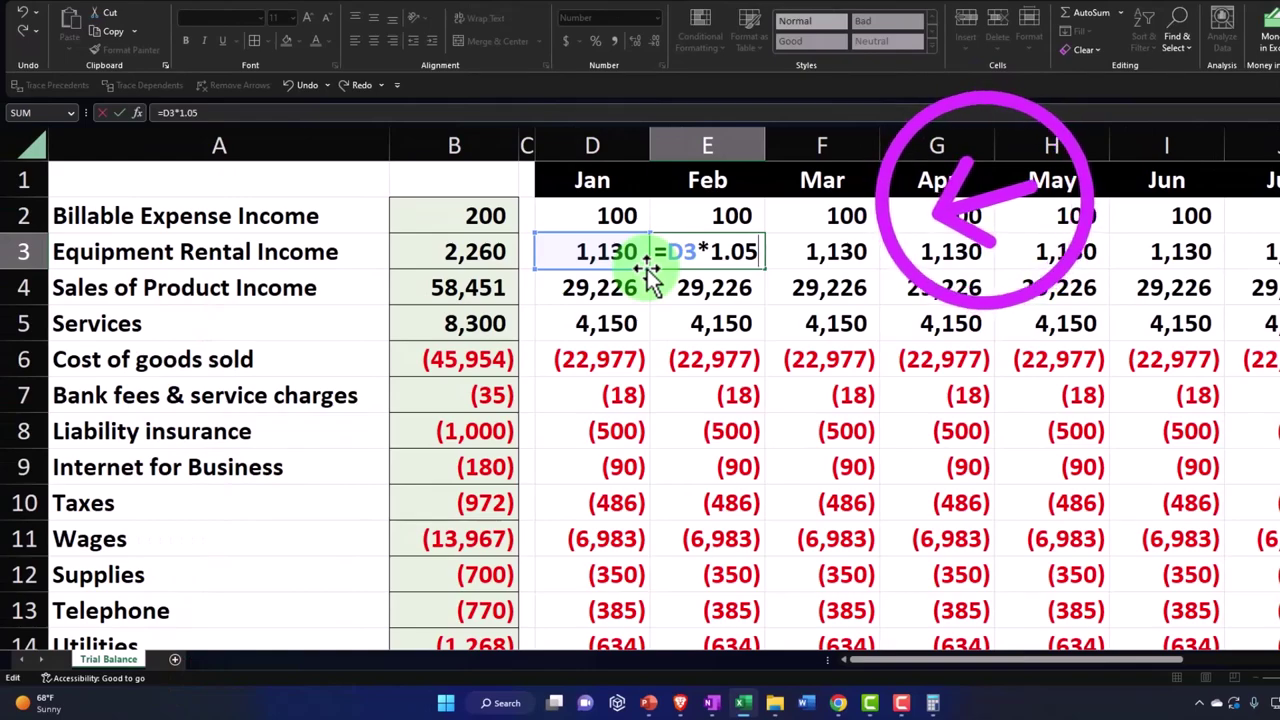
key(Return)
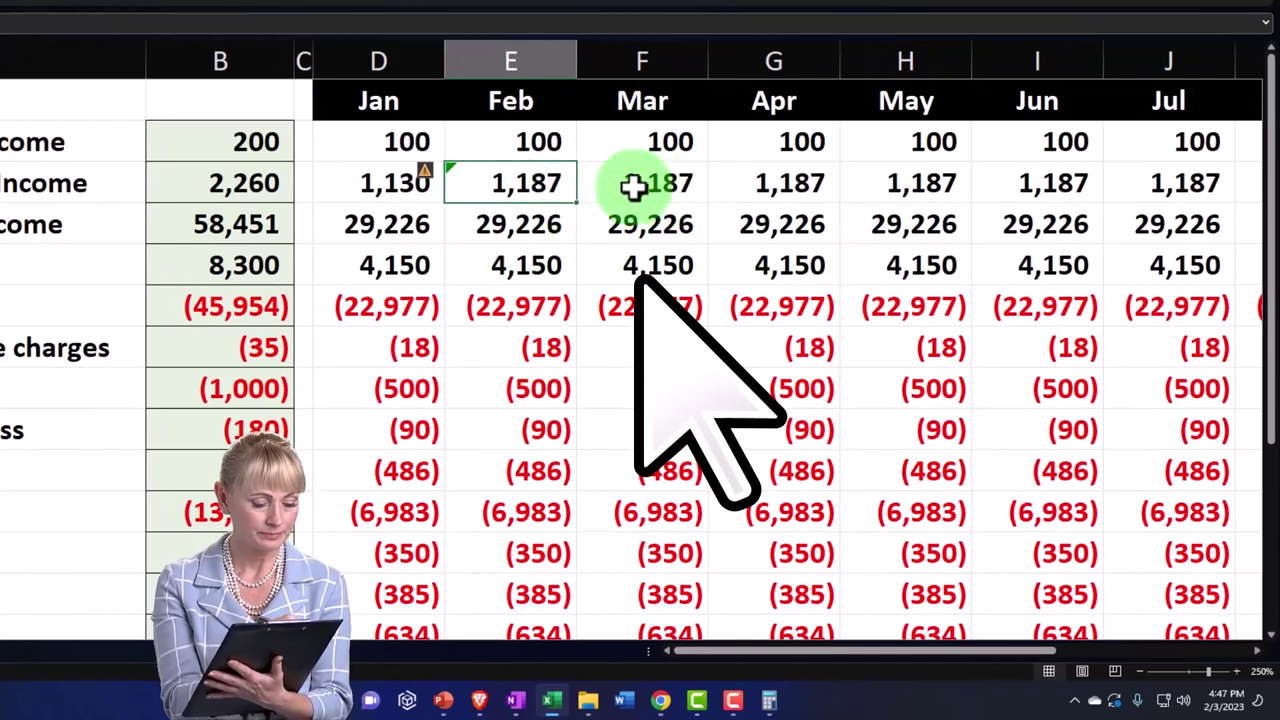
- Fill E3's =D3*1.05 formula across row 3 to Dec, bringing the total to 17,986
text(=E3)
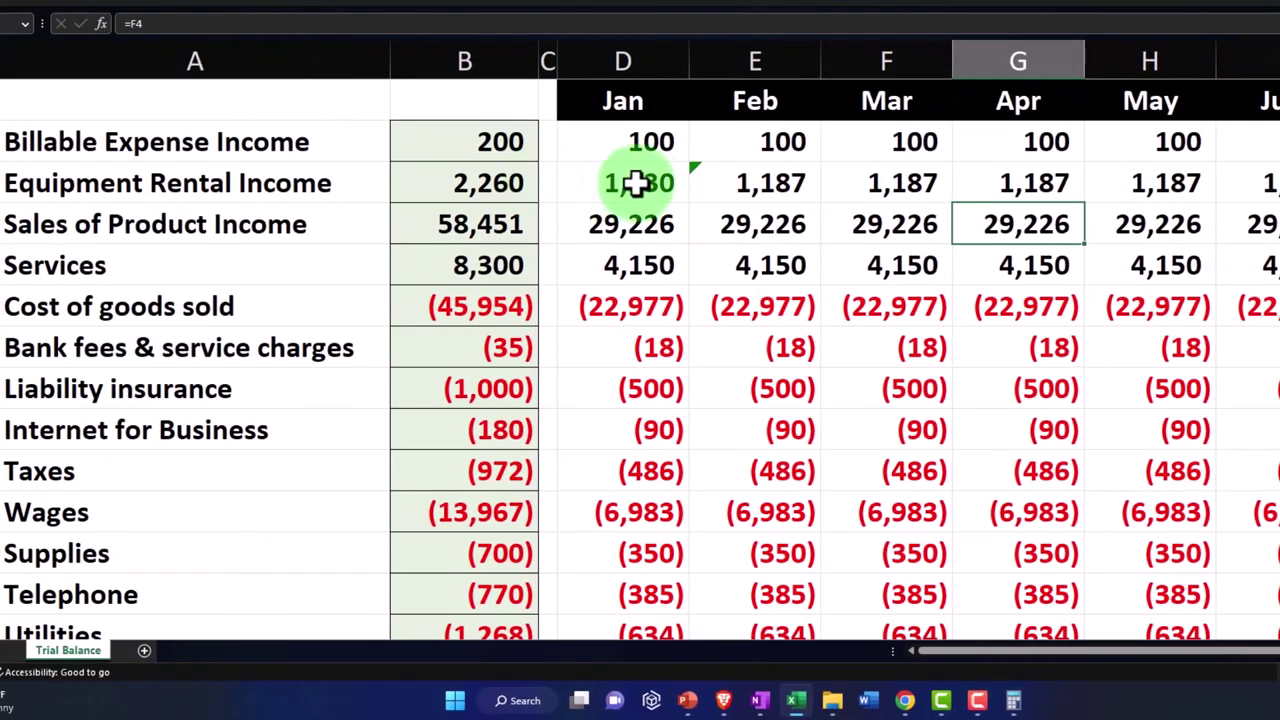
click(770, 190)
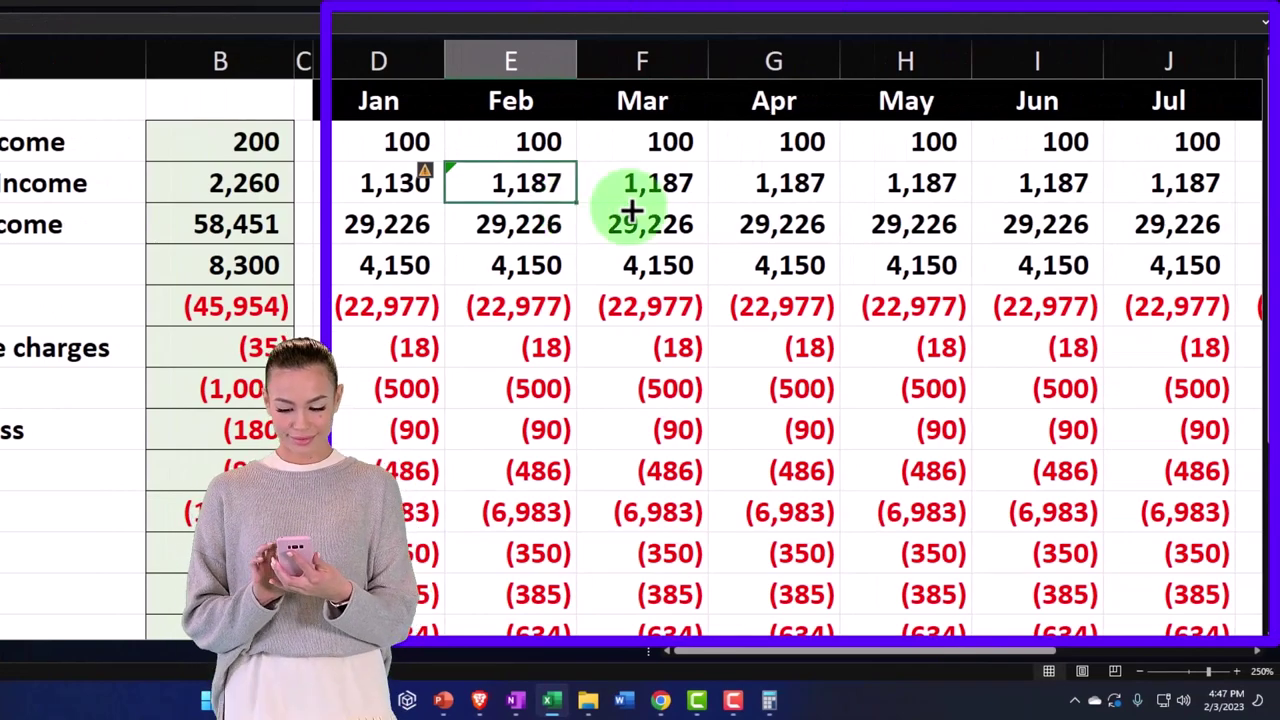
drag(631, 209, 924, 219)
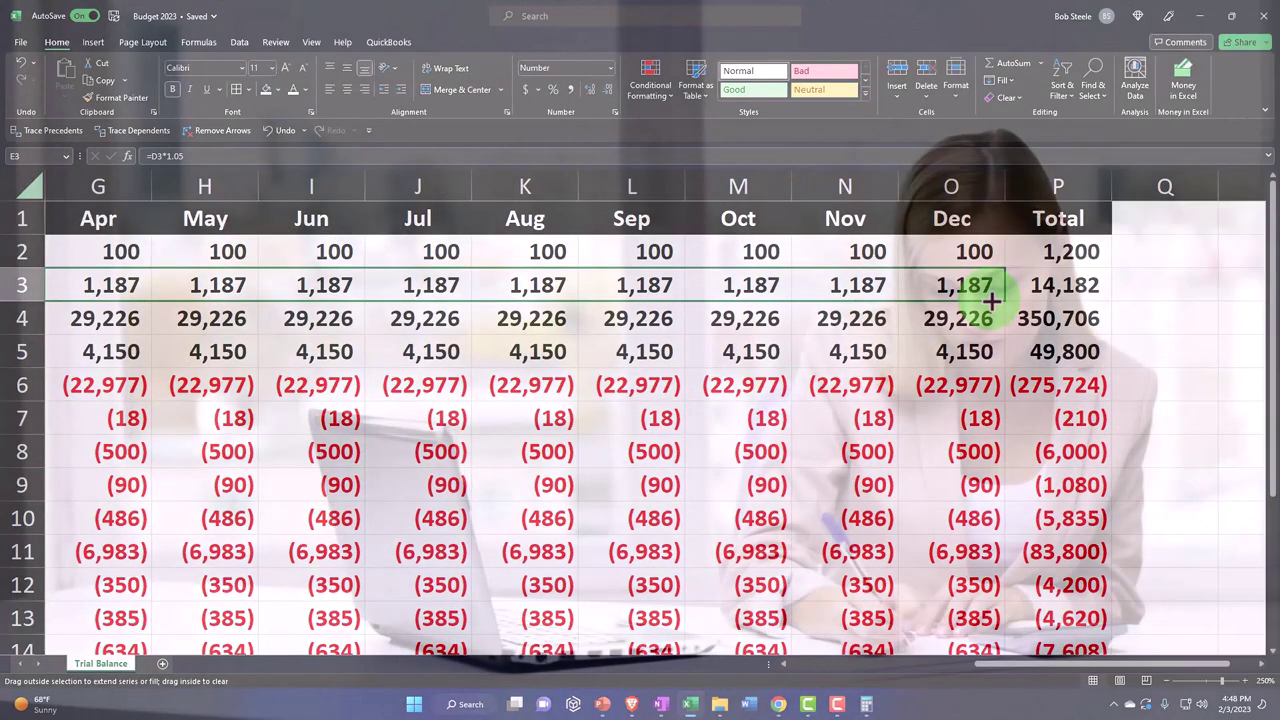
drag(991, 300, 991, 300)
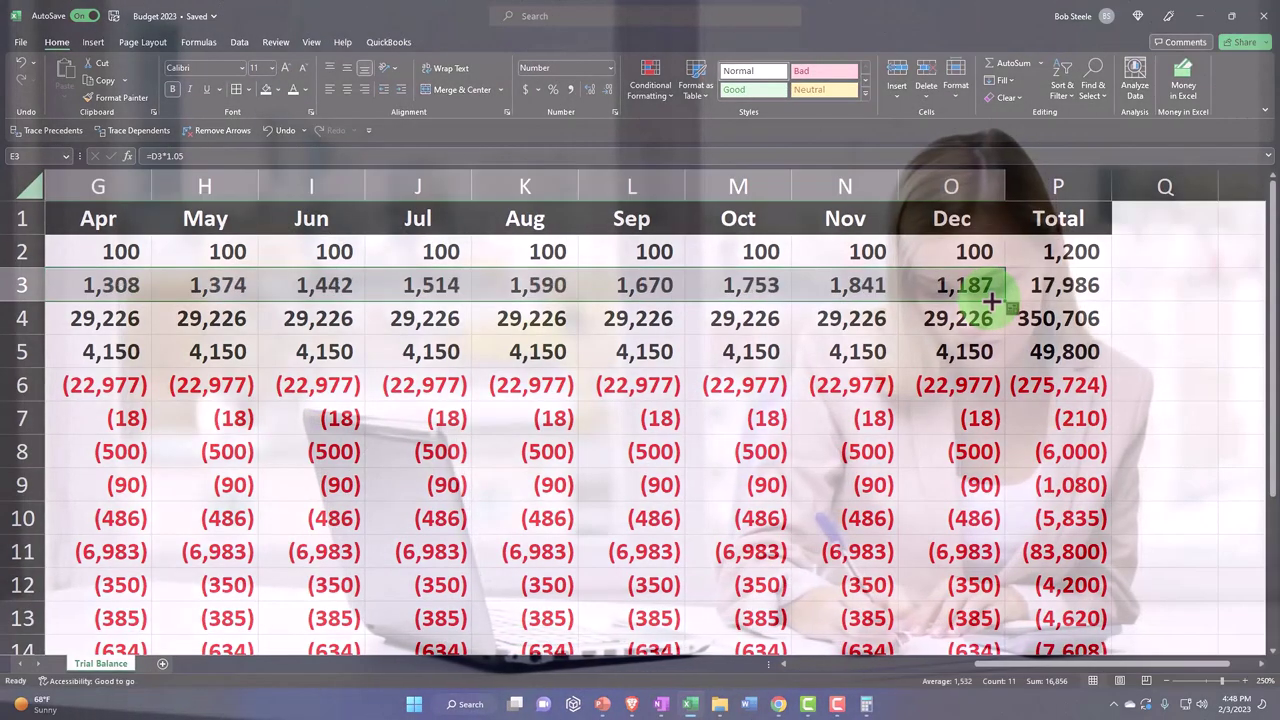
click(1047, 287)
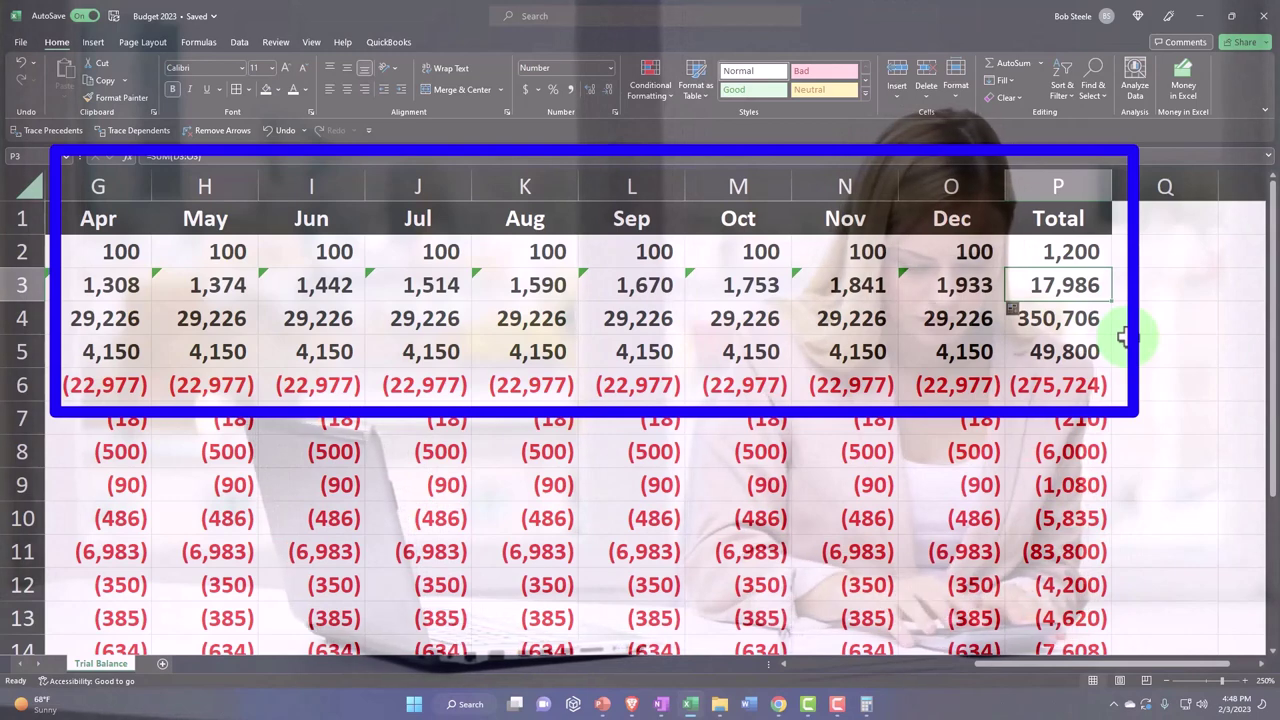
click(532, 323)
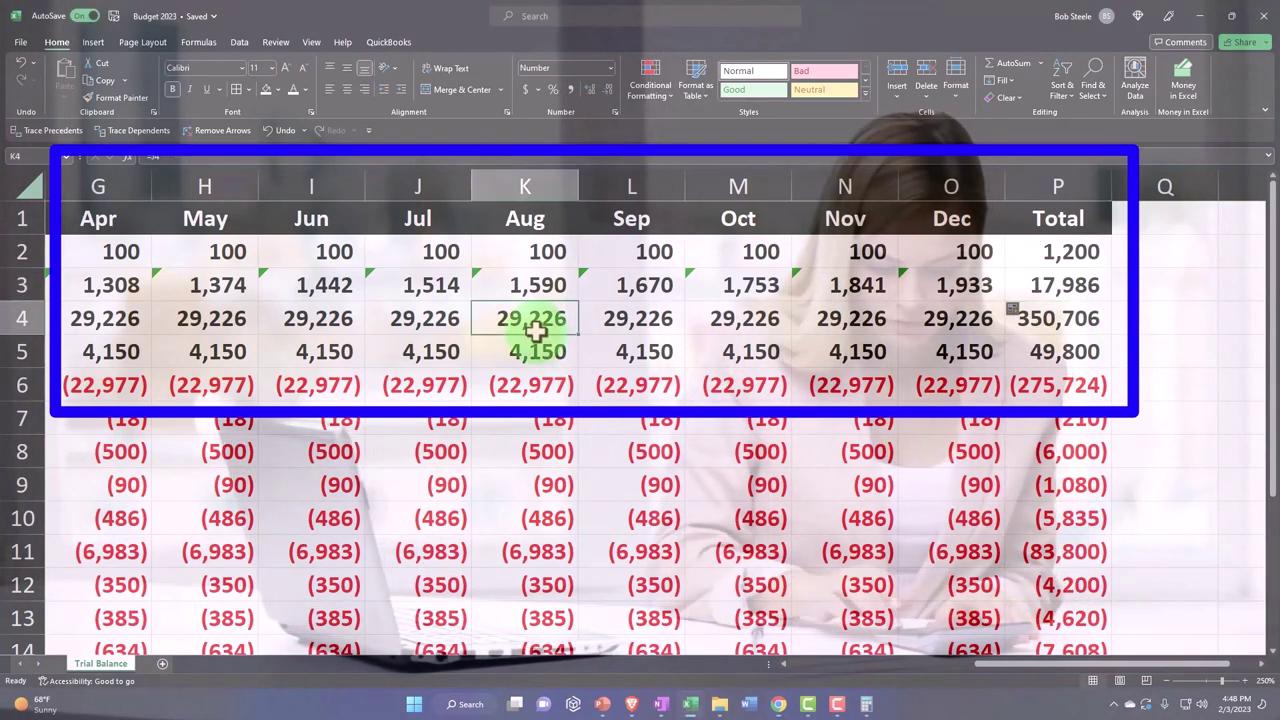
key(Left)
key(Left)
key(Left)
key(Left)
key(Left)
key(Left)
key(Left)
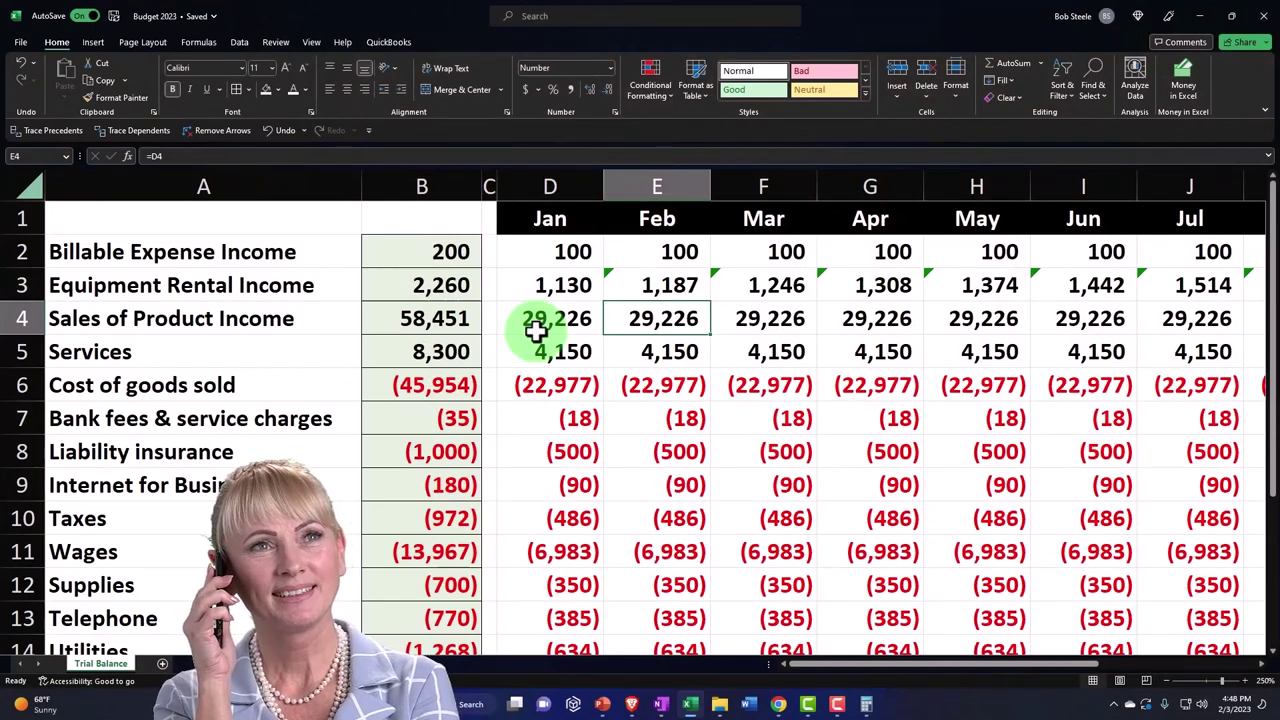
scroll(585, 477, down, 1)
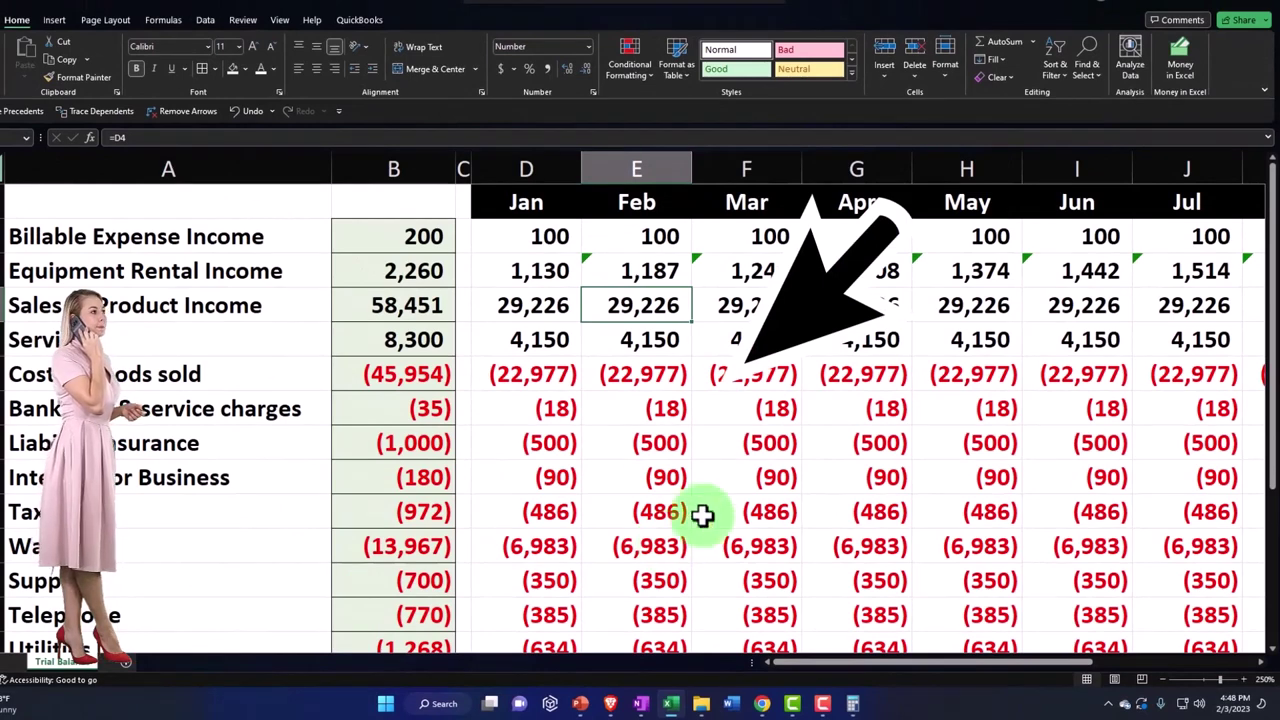
- Change Feb's Sales of Product Income in E4 to =D4*1.1, showing 32,148
double_click(660, 305)
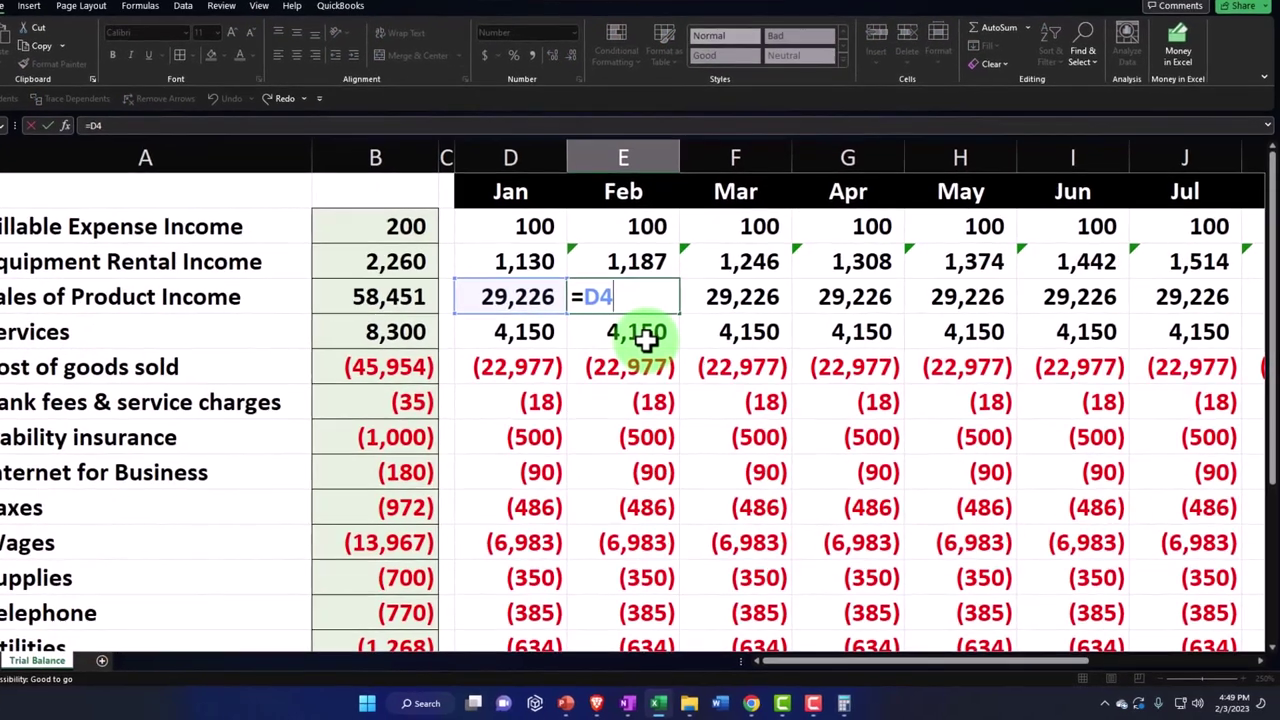
text(*1)
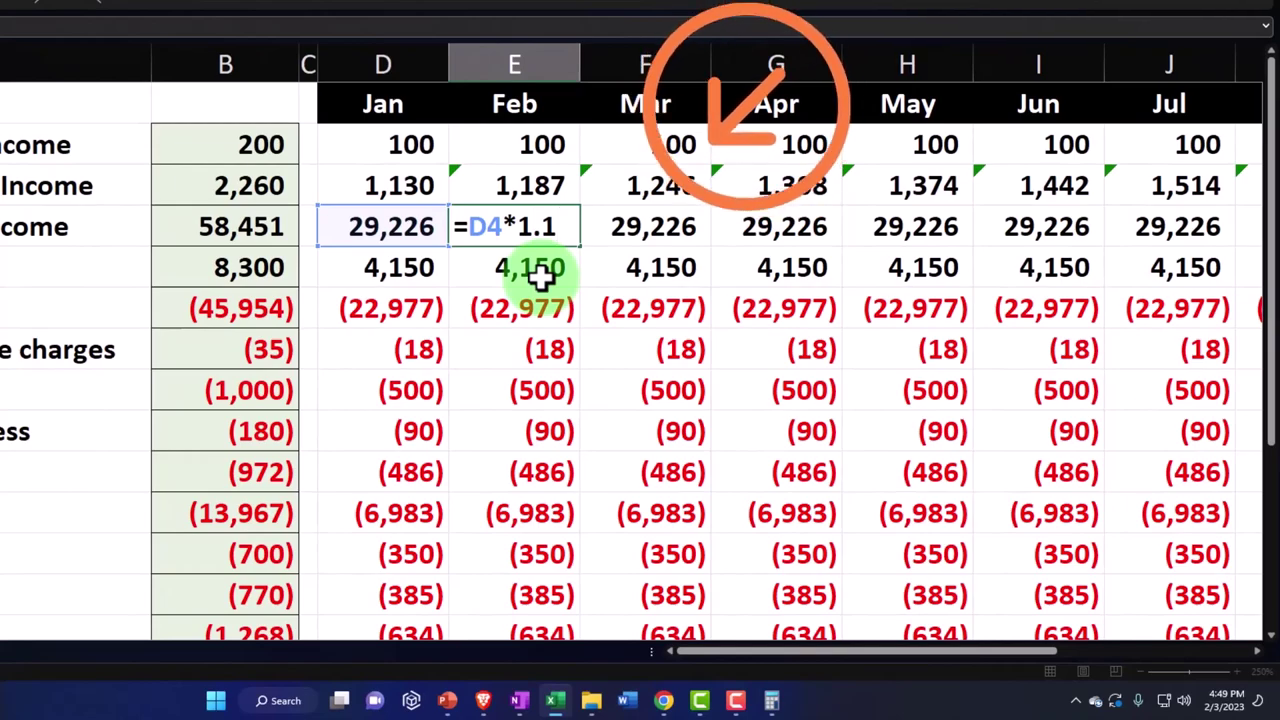
text(.1)
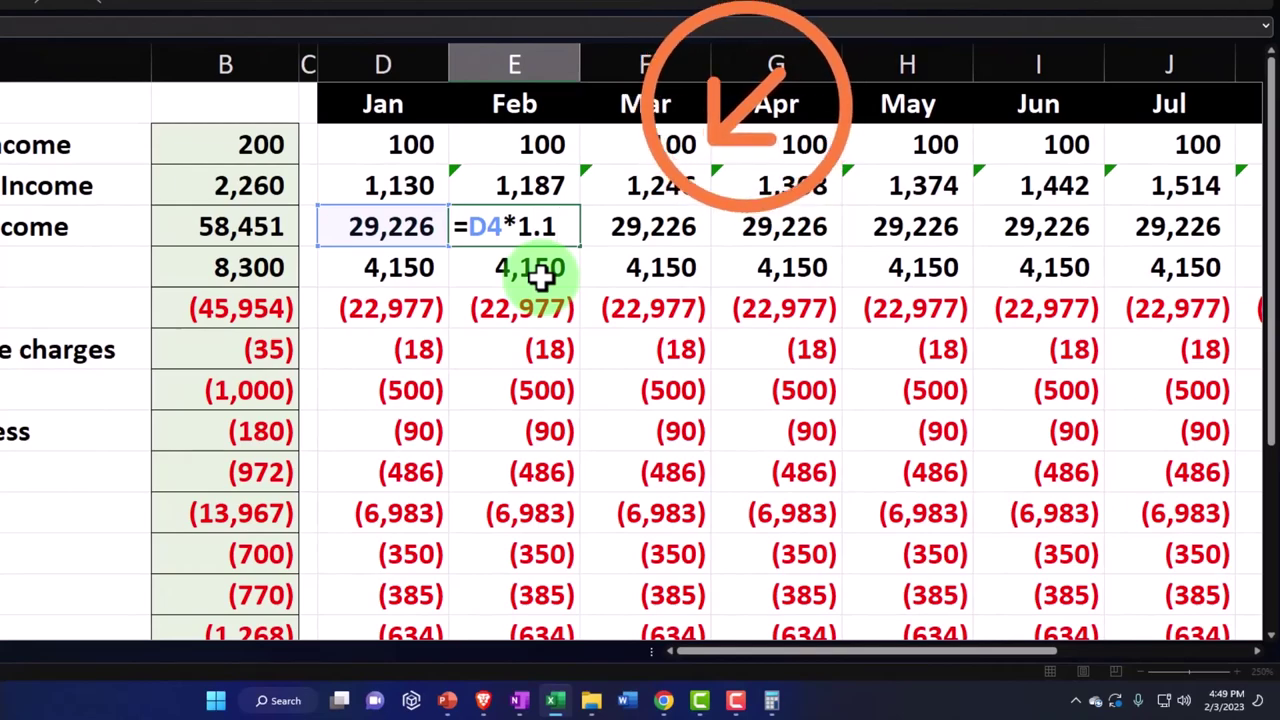
text(0)
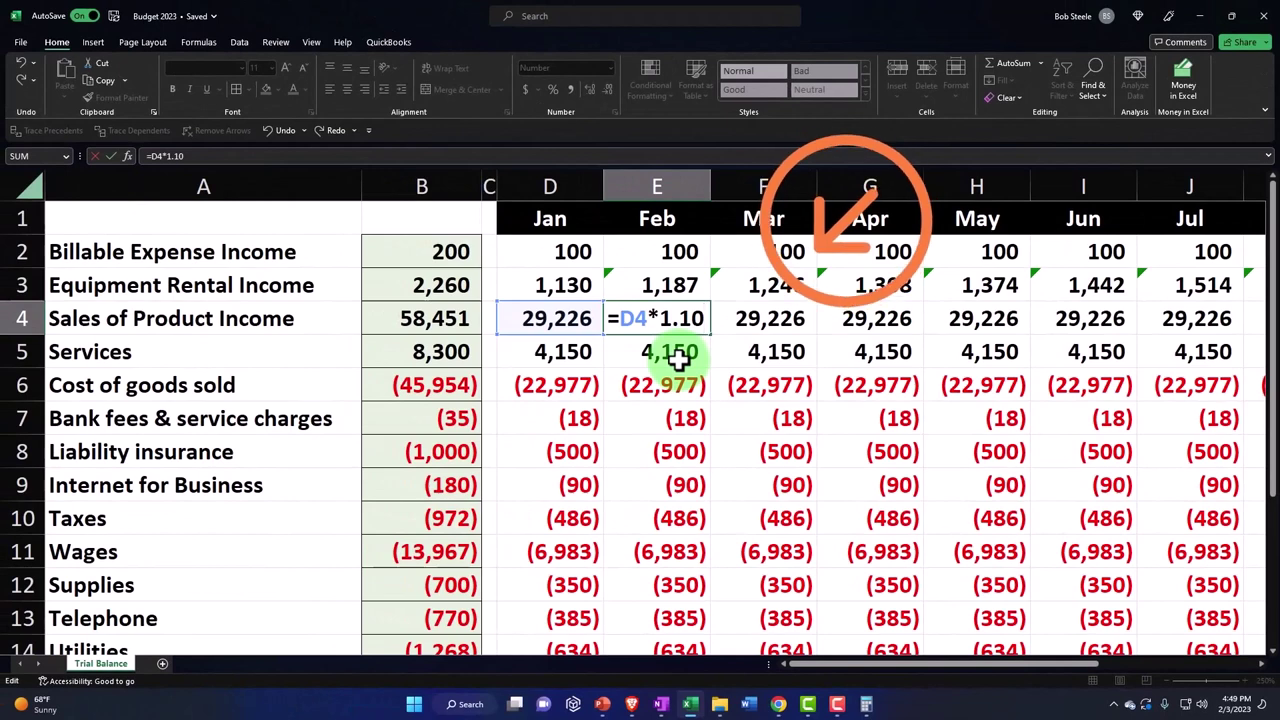
key(Return)
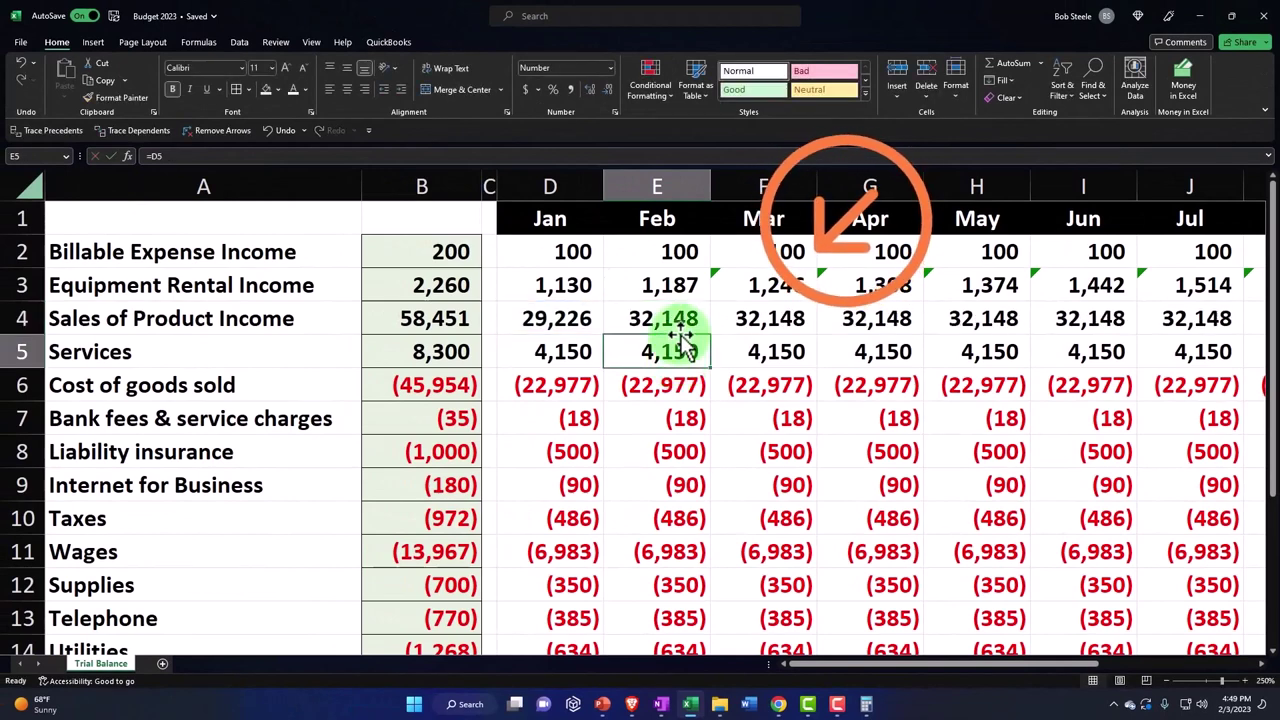
click(741, 319)
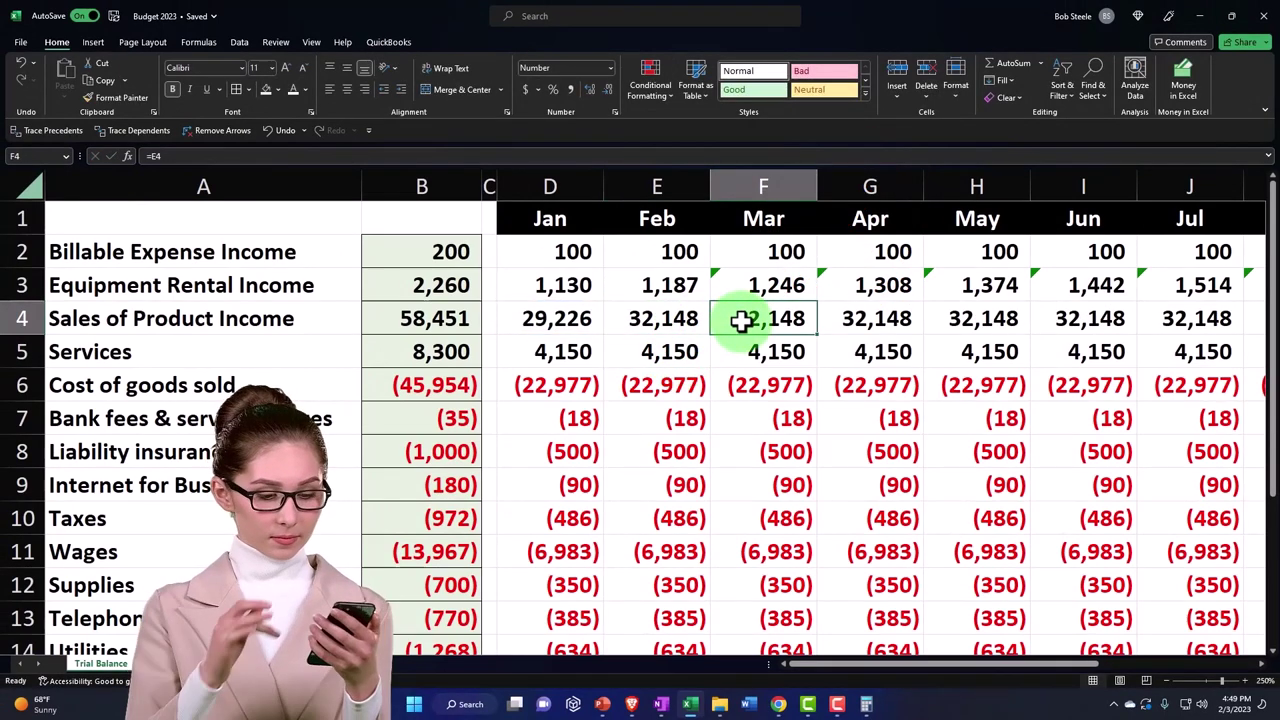
key(Right)
key(Right)
key(Left)
key(Left)
key(Left)
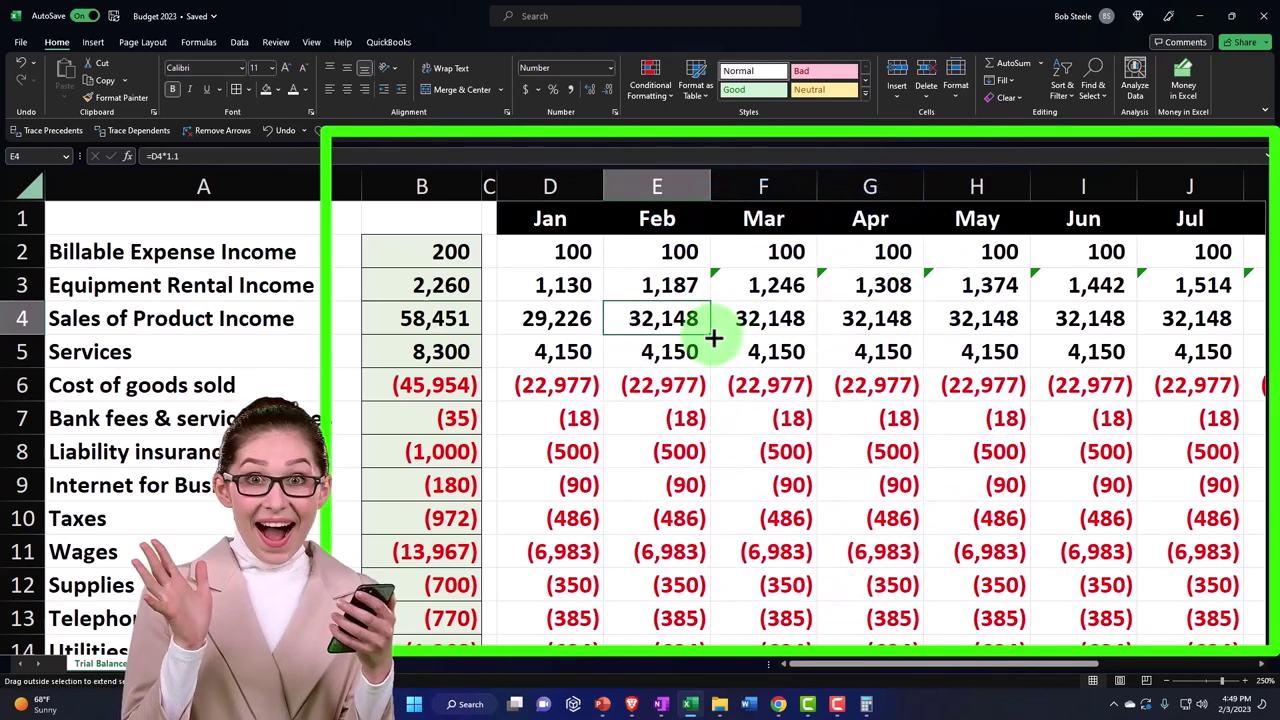
- Fill E4's 10% growth formula through O4, so sales reach 83,384 and total 624,966
drag(709, 334, 1094, 346)
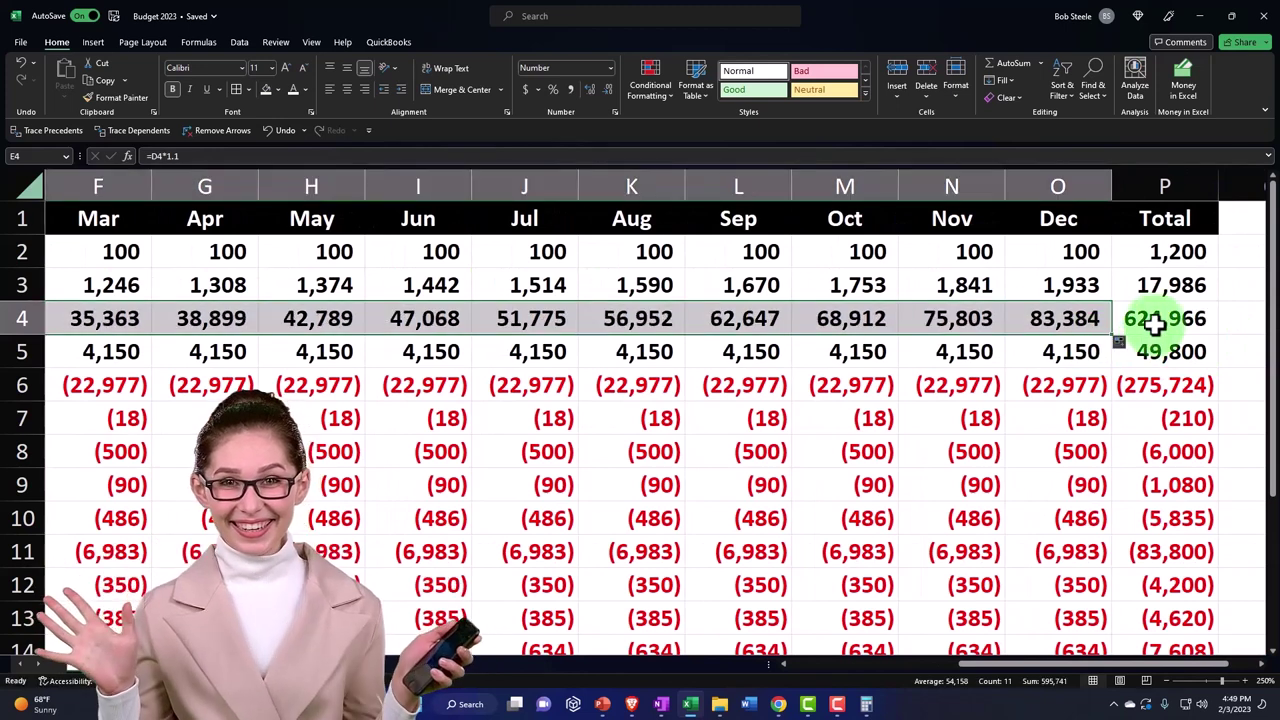
drag(1157, 320, 1173, 370)
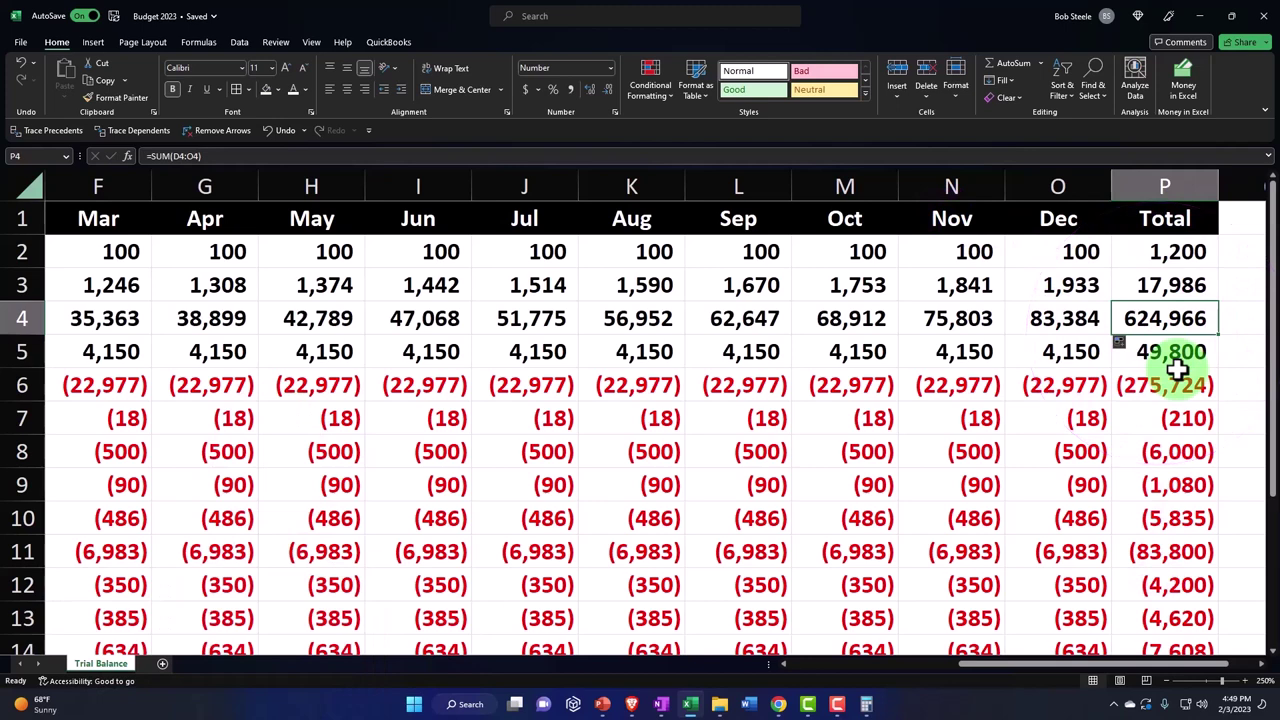
key(alt+Tab)
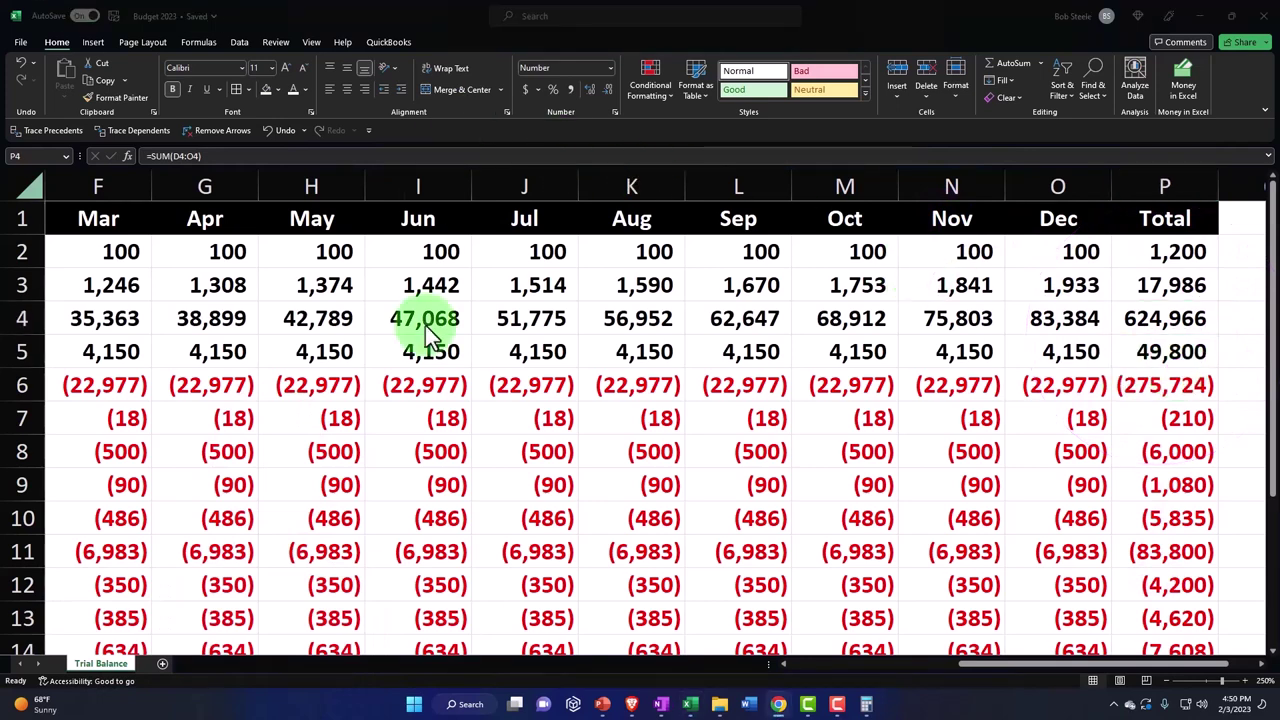
click(425, 330)
key(Left)
key(Left)
key(Left)
key(Left)
key(Left)
key(Left)
key(Left)
key(Left)
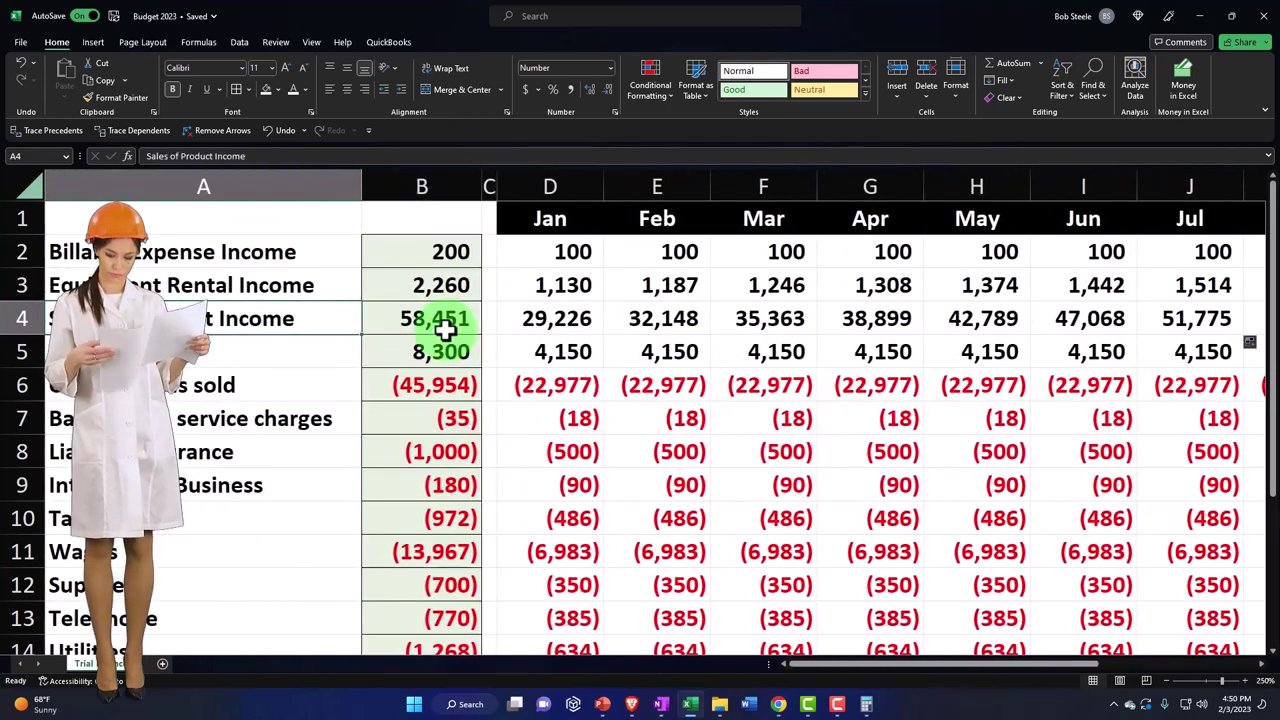
key(Down)
key(Down)
key(Right)
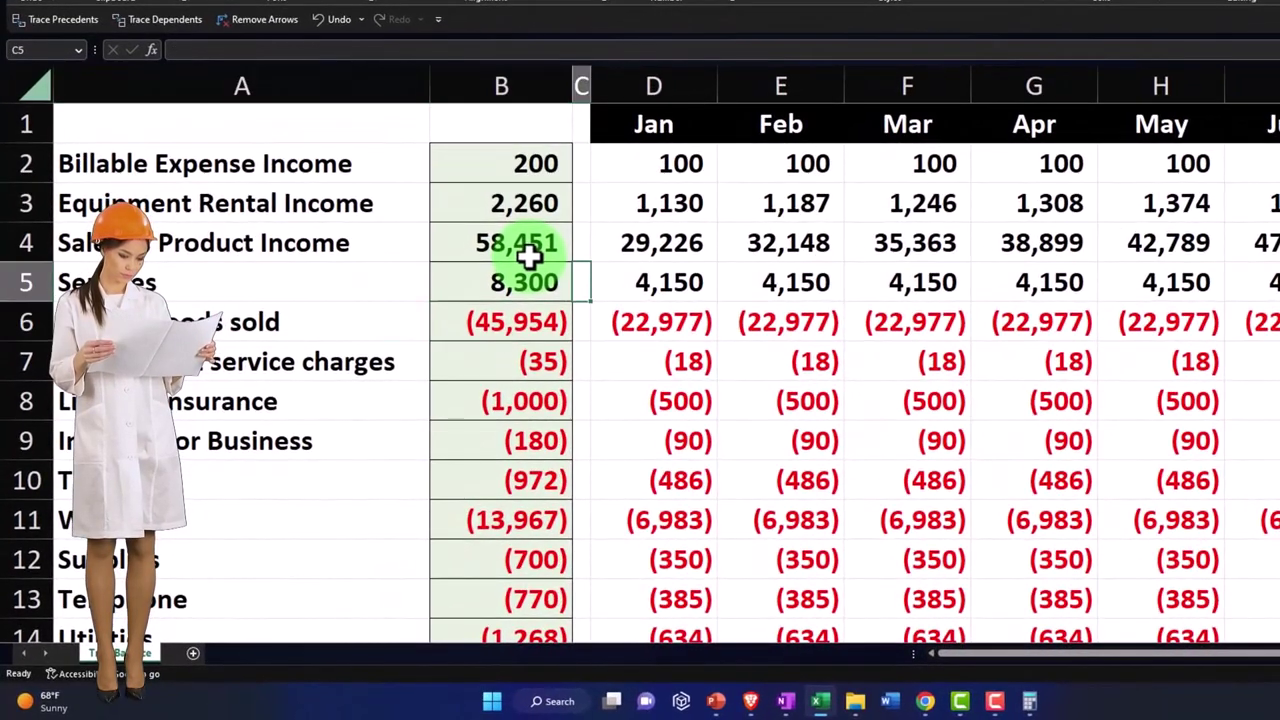
- Enter =D5+1000 for February Services and fill it to December, reaching 15,150 and totaling 115,800
key(Right)
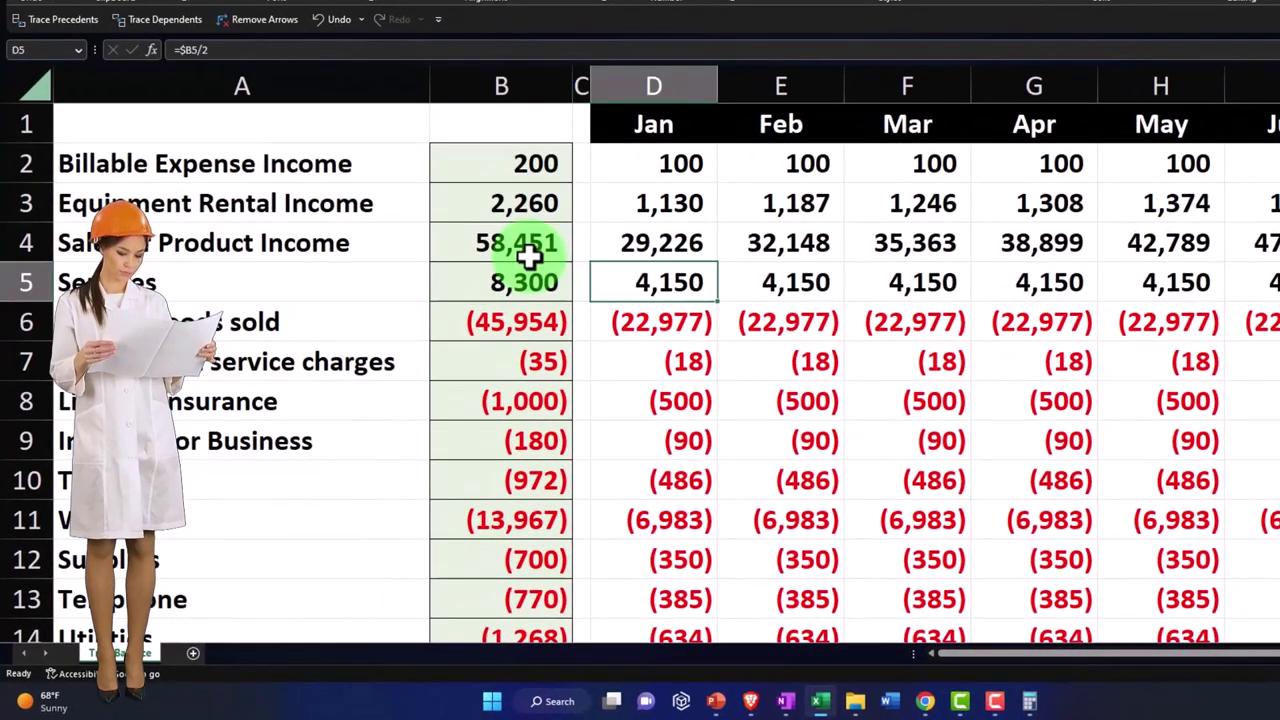
key(Right)
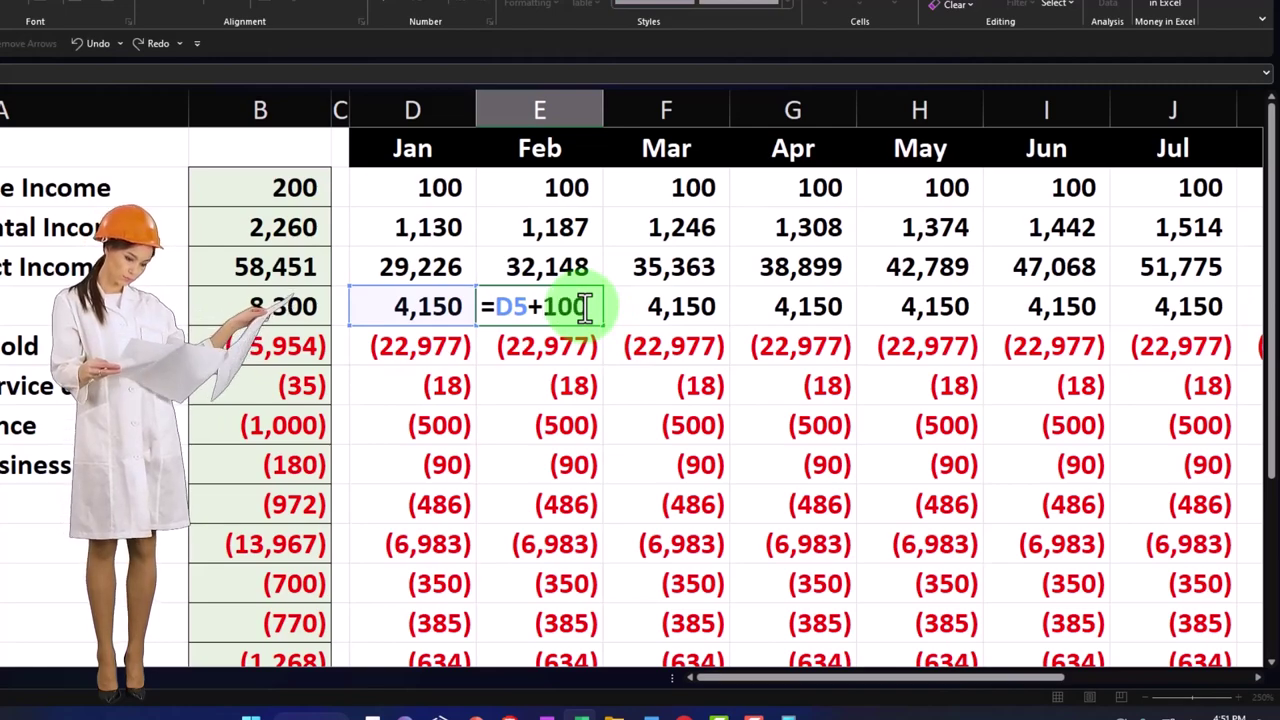
key(Return)
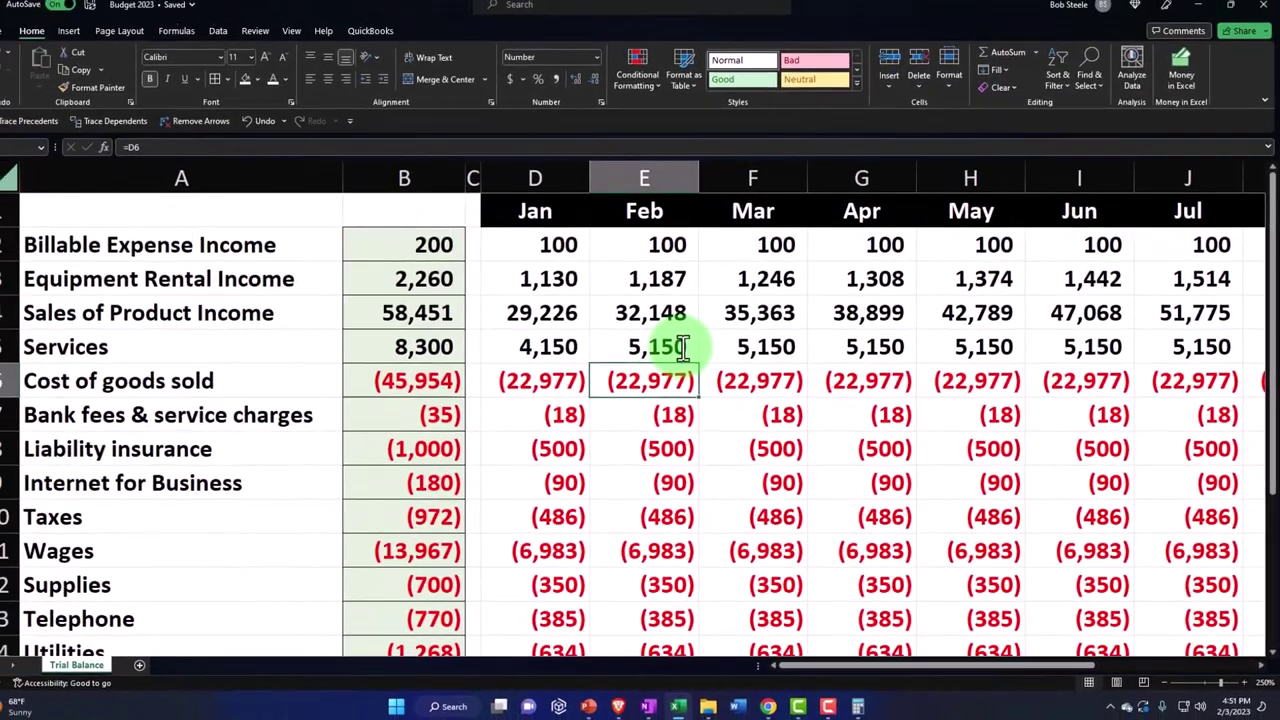
click(673, 306)
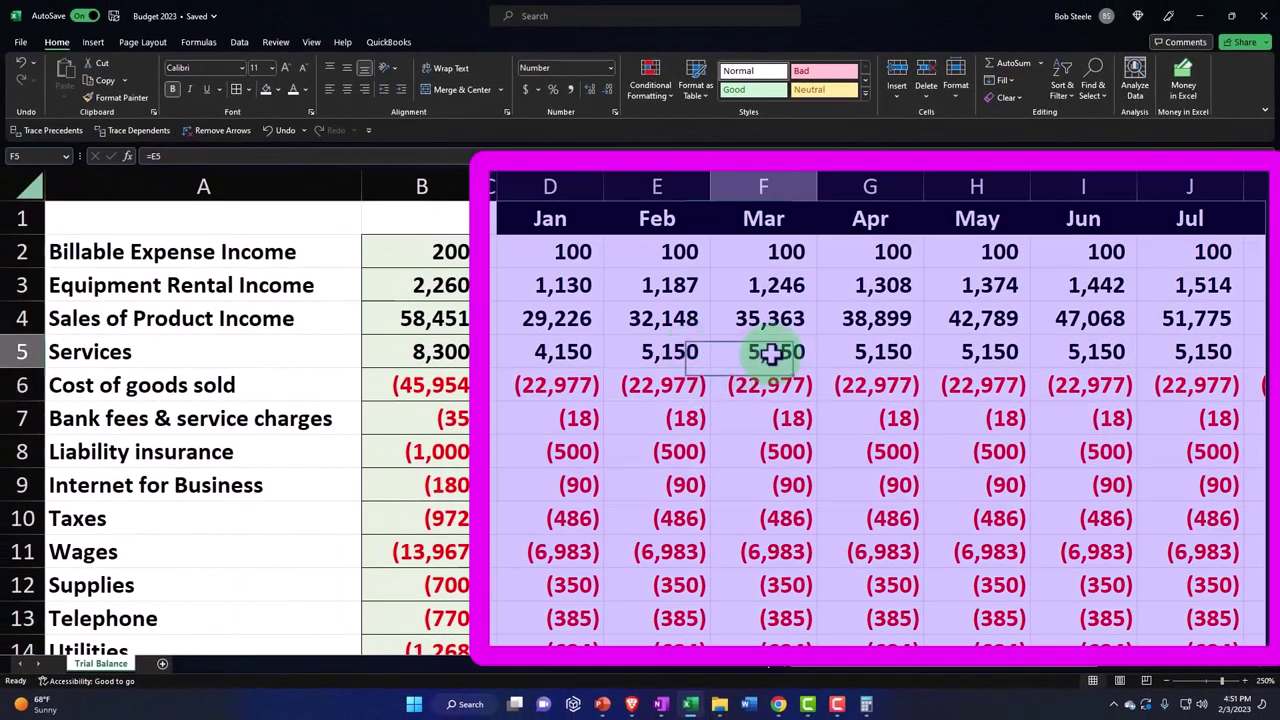
click(865, 352)
text(=F5)
key(Return)
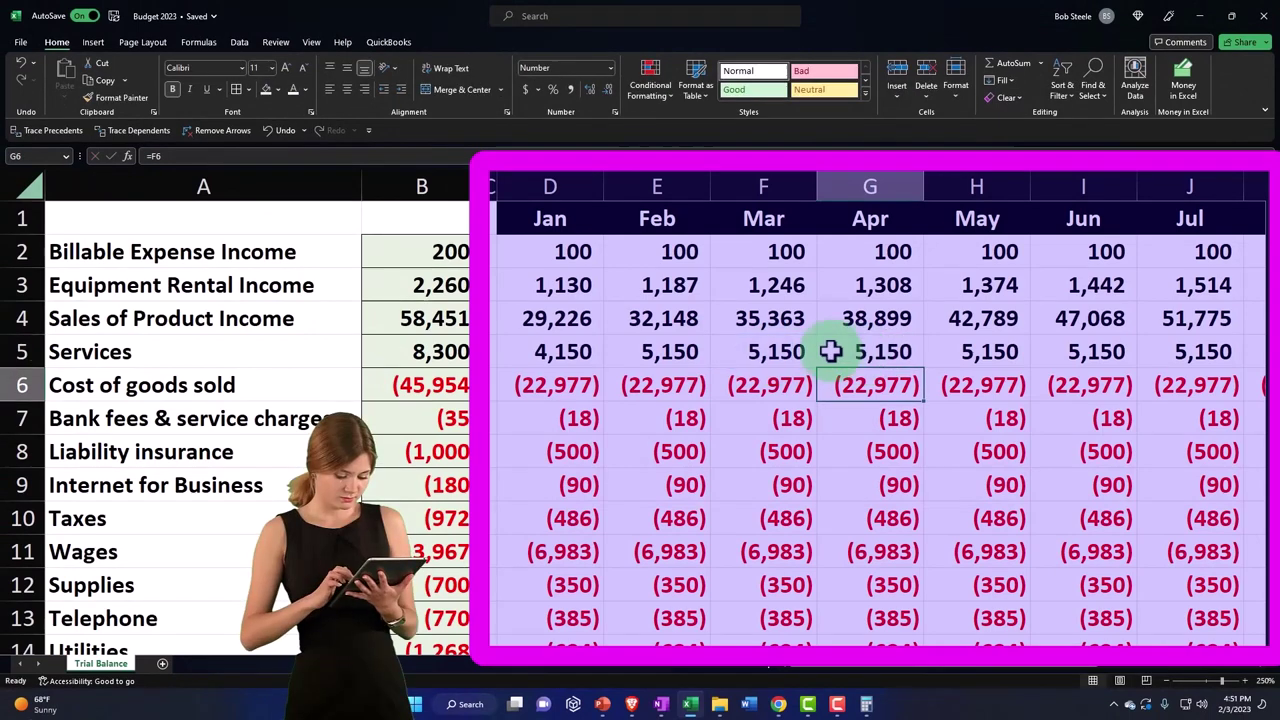
click(680, 348)
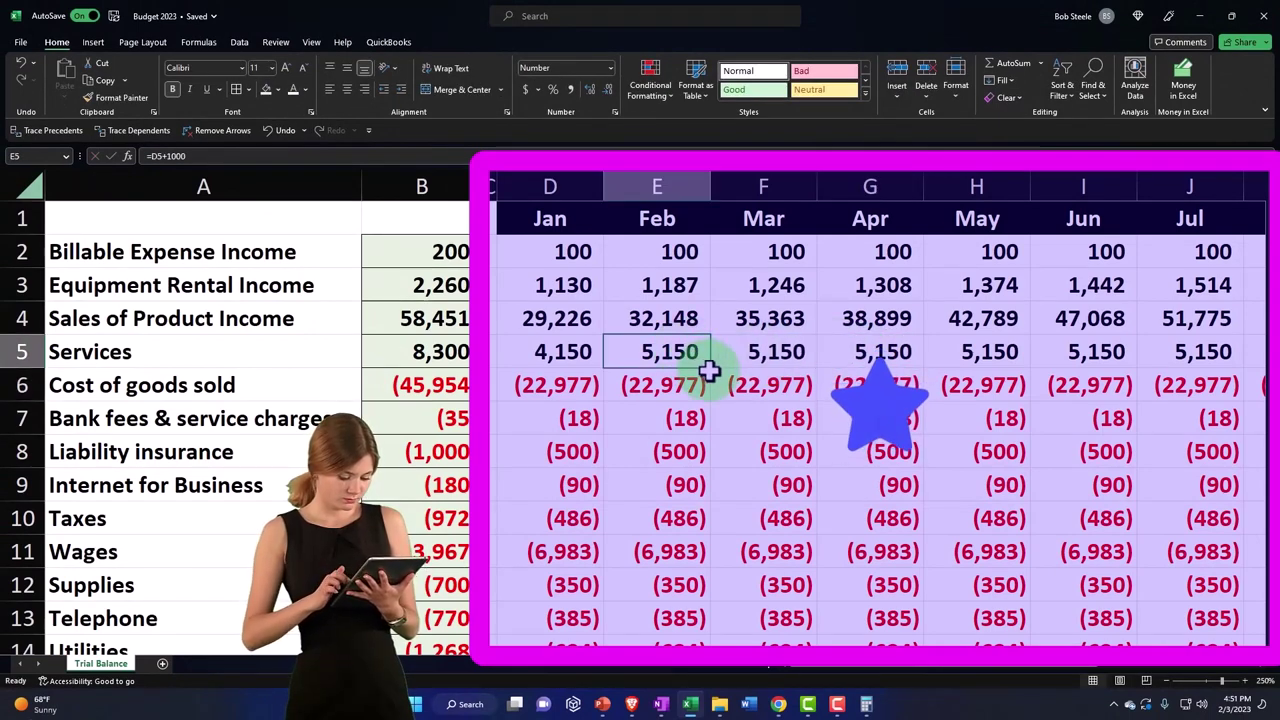
drag(712, 370, 1122, 381)
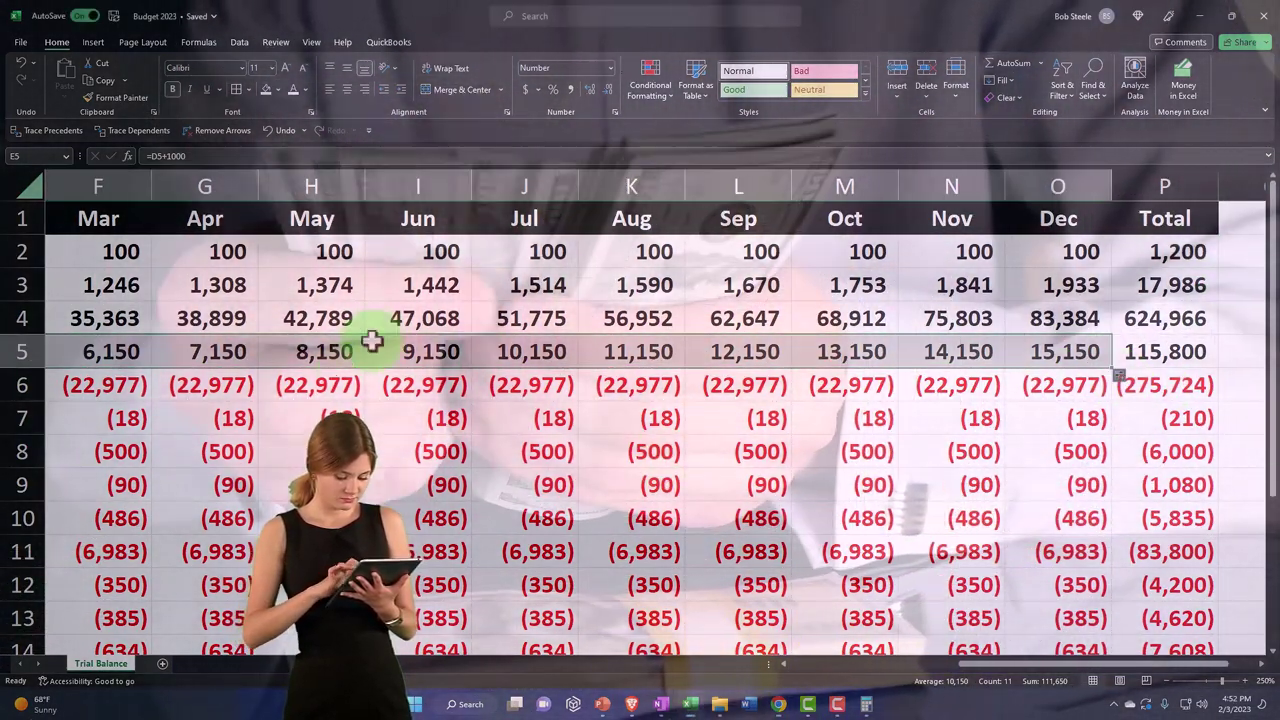
- Review February's =D4*1.1 sales formula unchanged, select Feb's cost of goods sold, and reopen Calculator
click(337, 386)
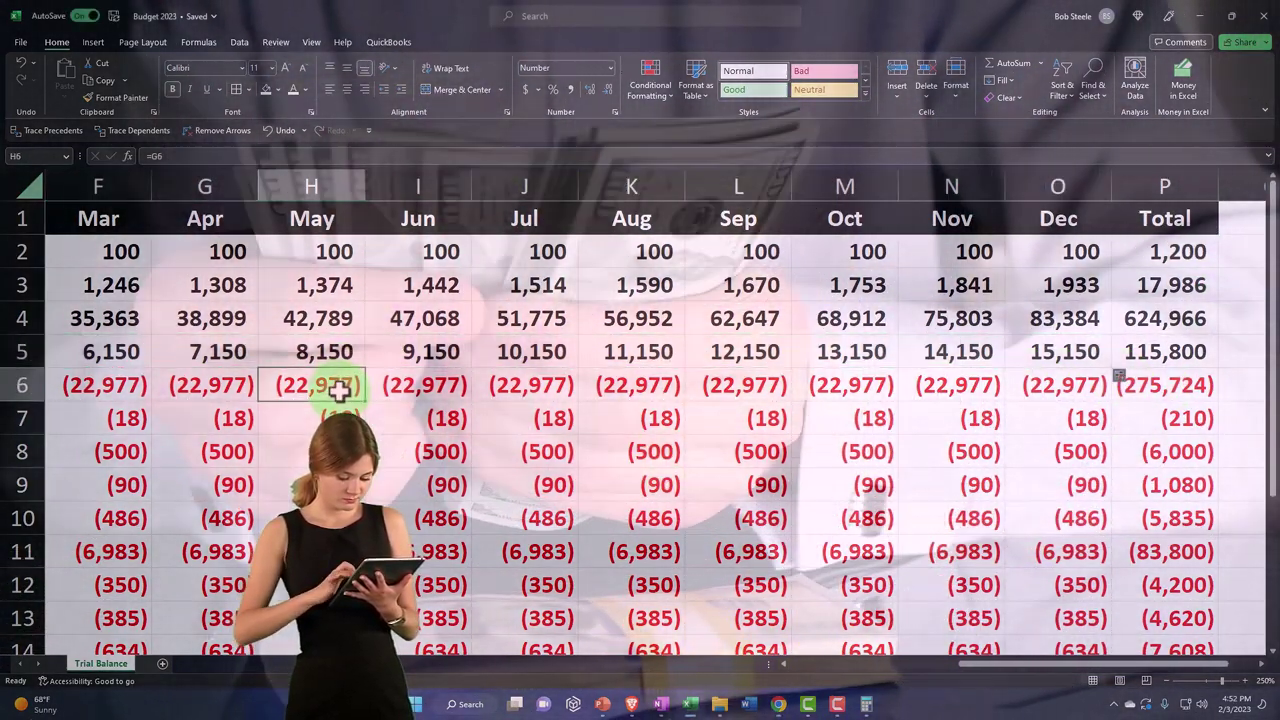
key(Left)
key(Home)
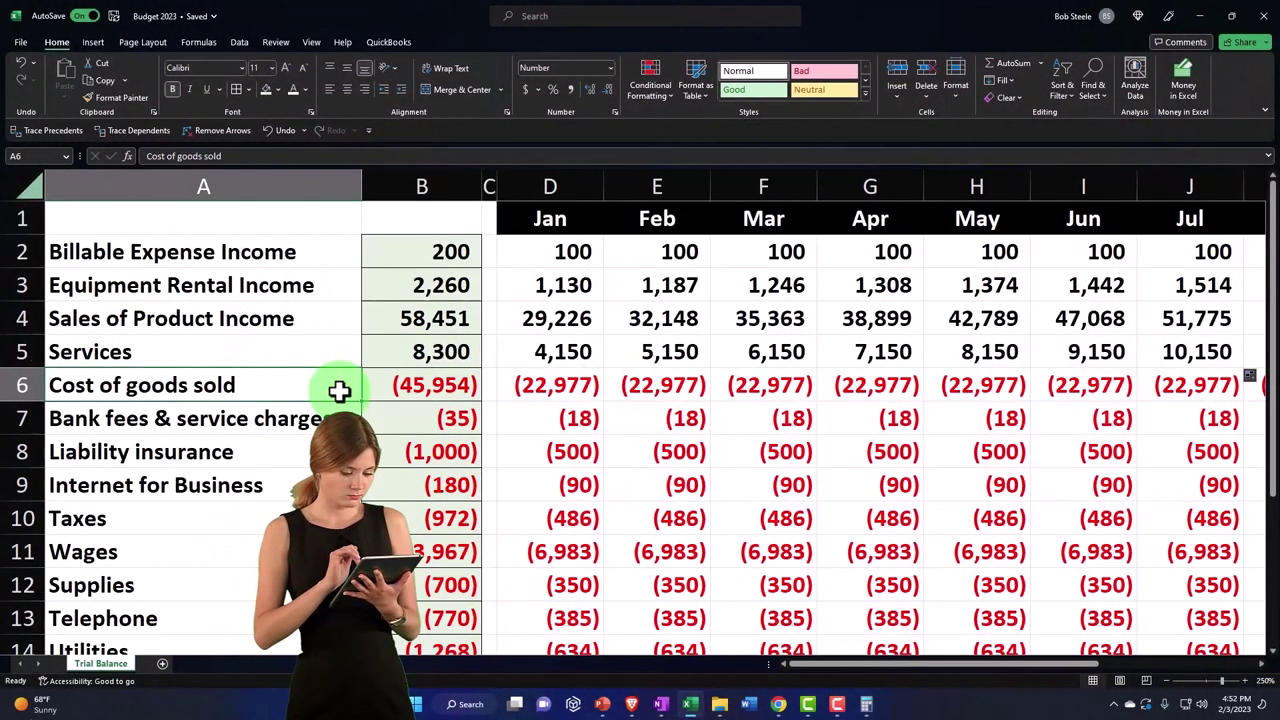
key(Right)
key(Right)
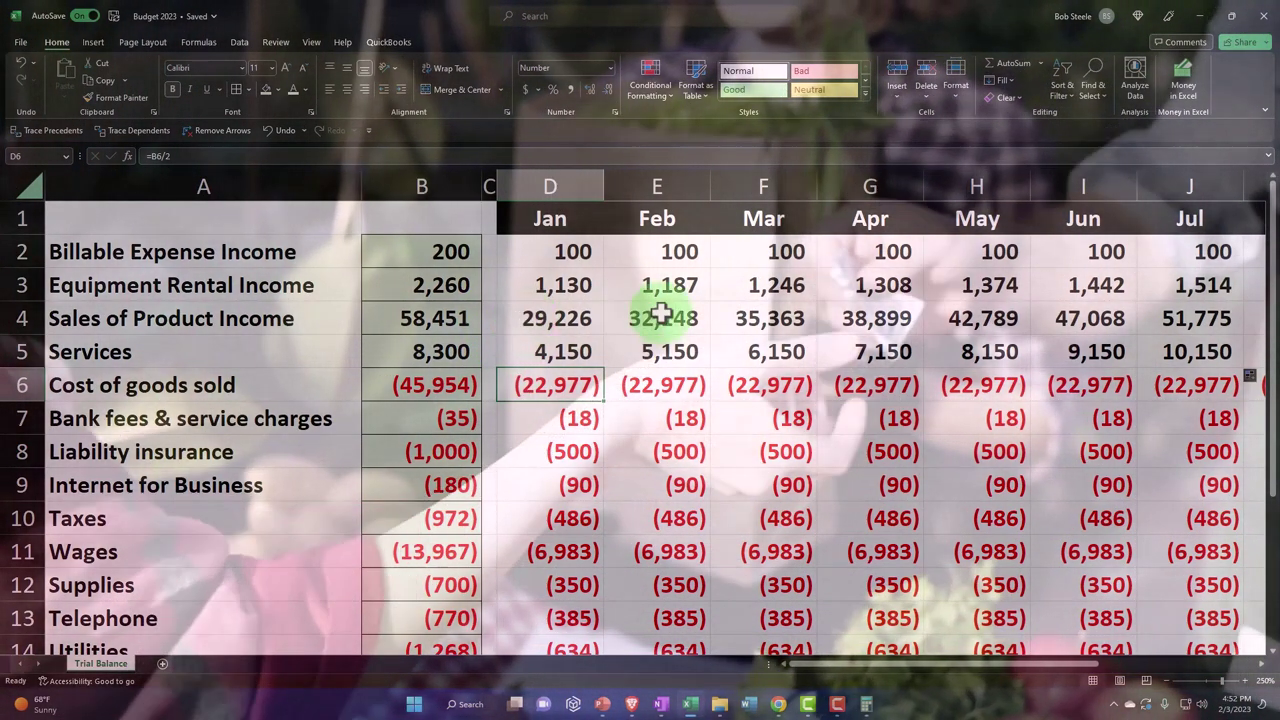
click(662, 316)
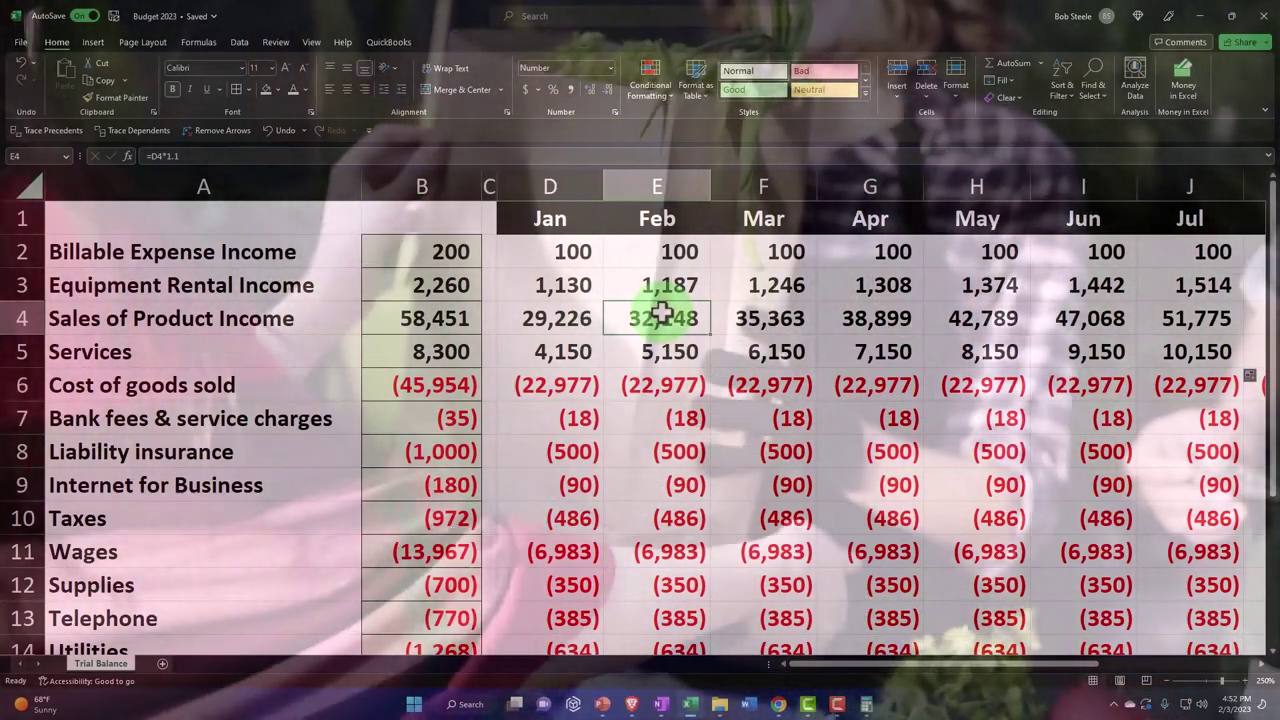
double_click(662, 316)
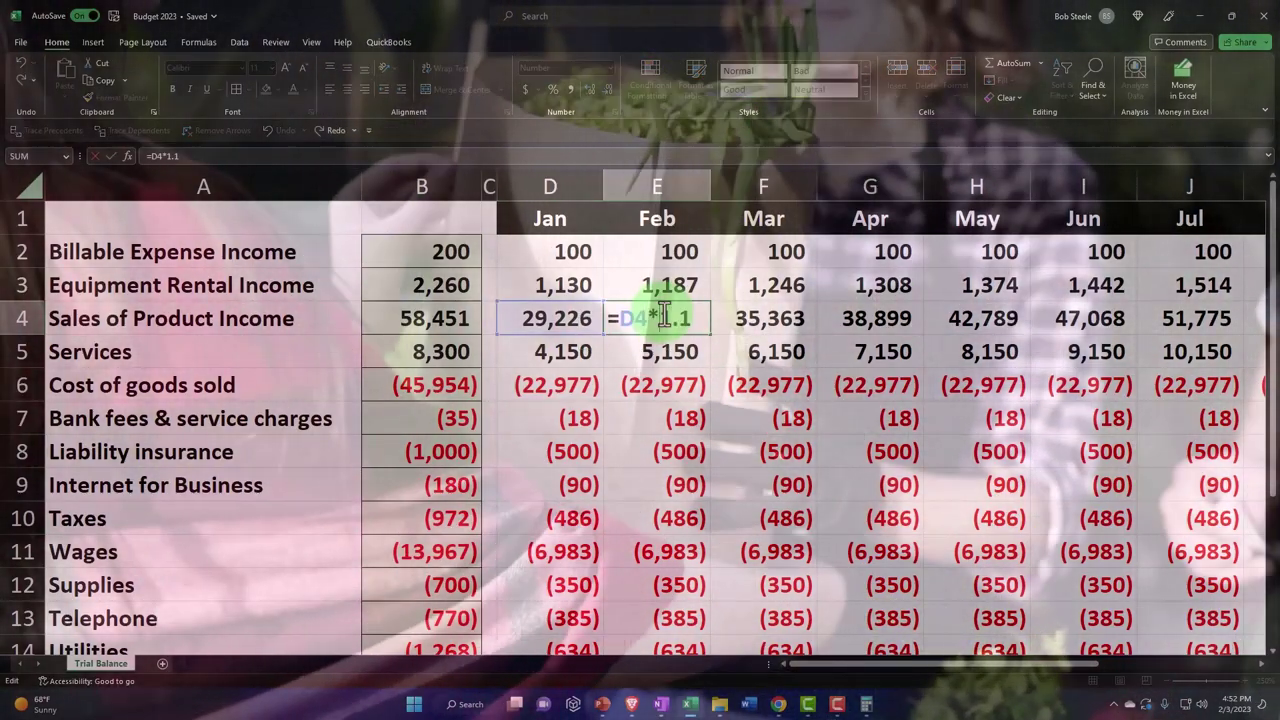
key(Escape)
click(672, 388)
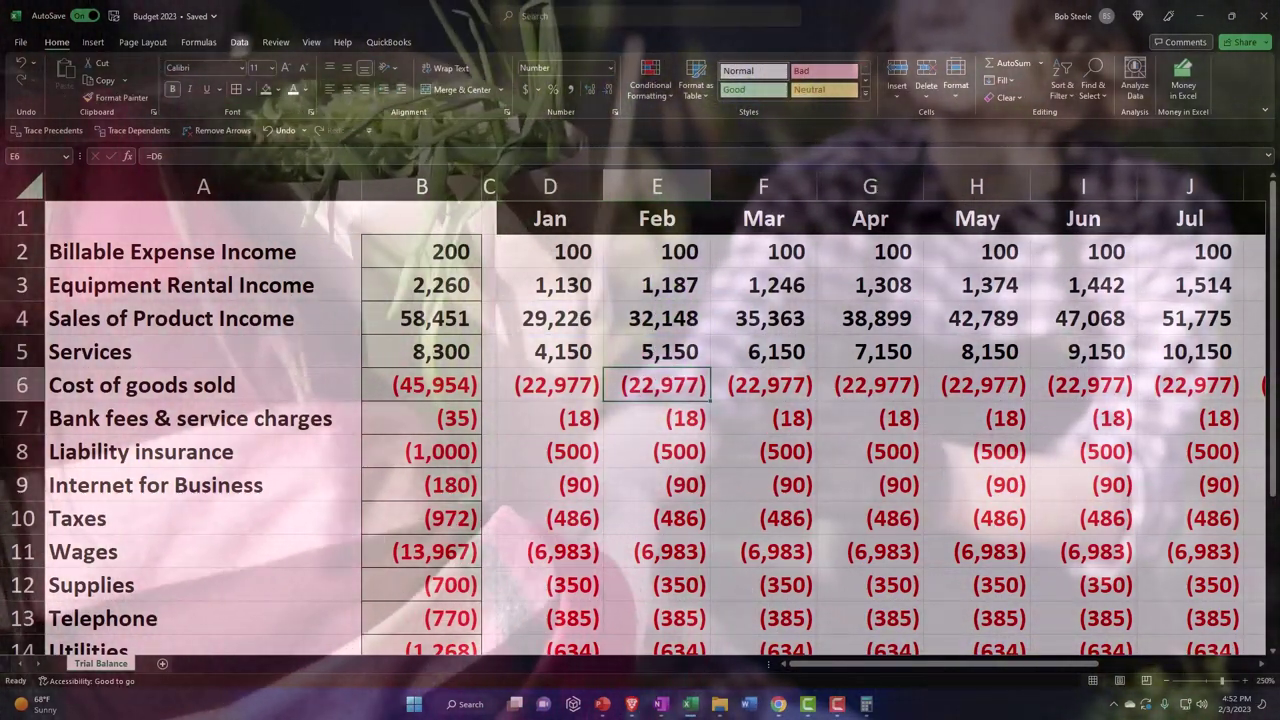
click(866, 704)
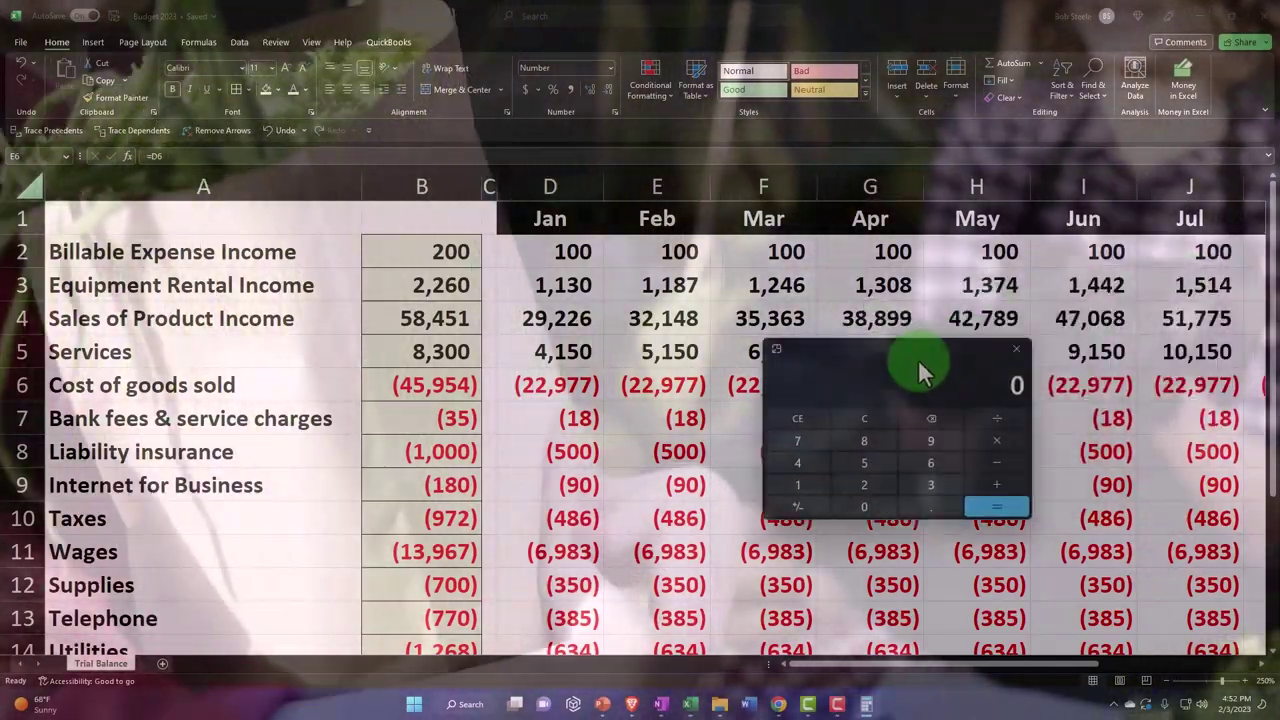
- Divide 22,977 by 31,148 in Calculator to get the cost-of-goods ratio 0.737671606266855
drag(918, 359, 766, 424)
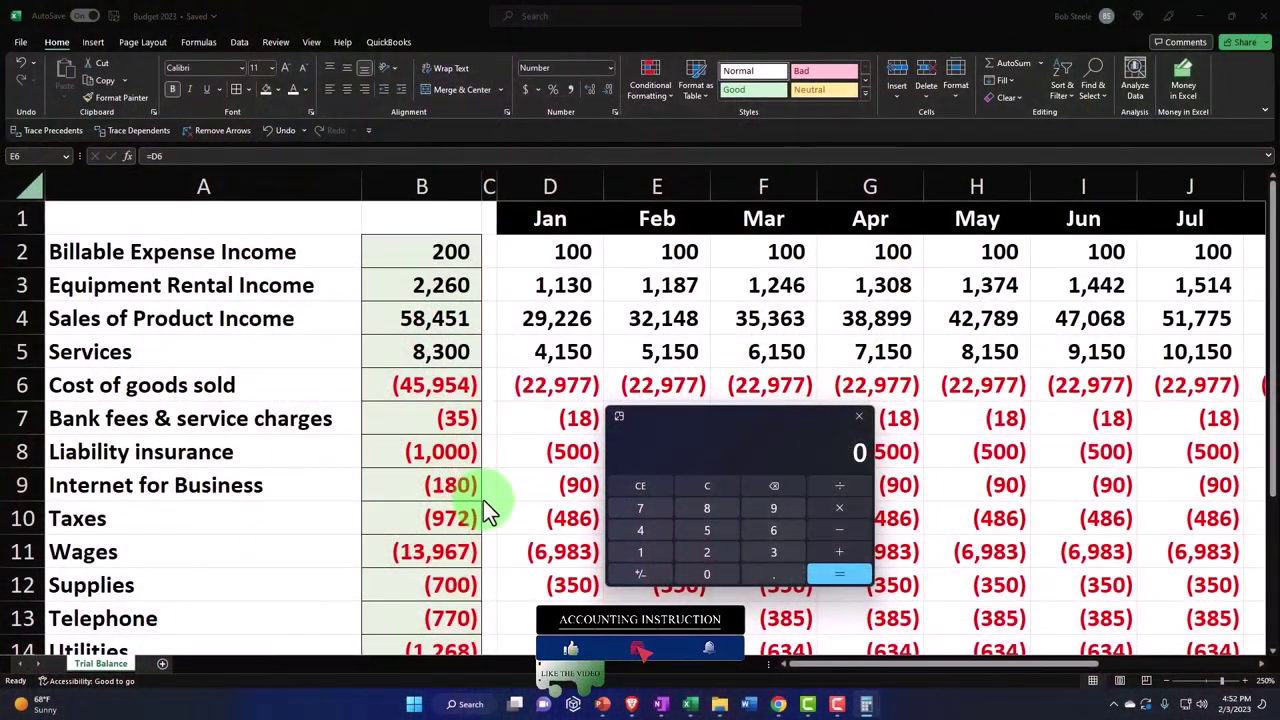
text(22)
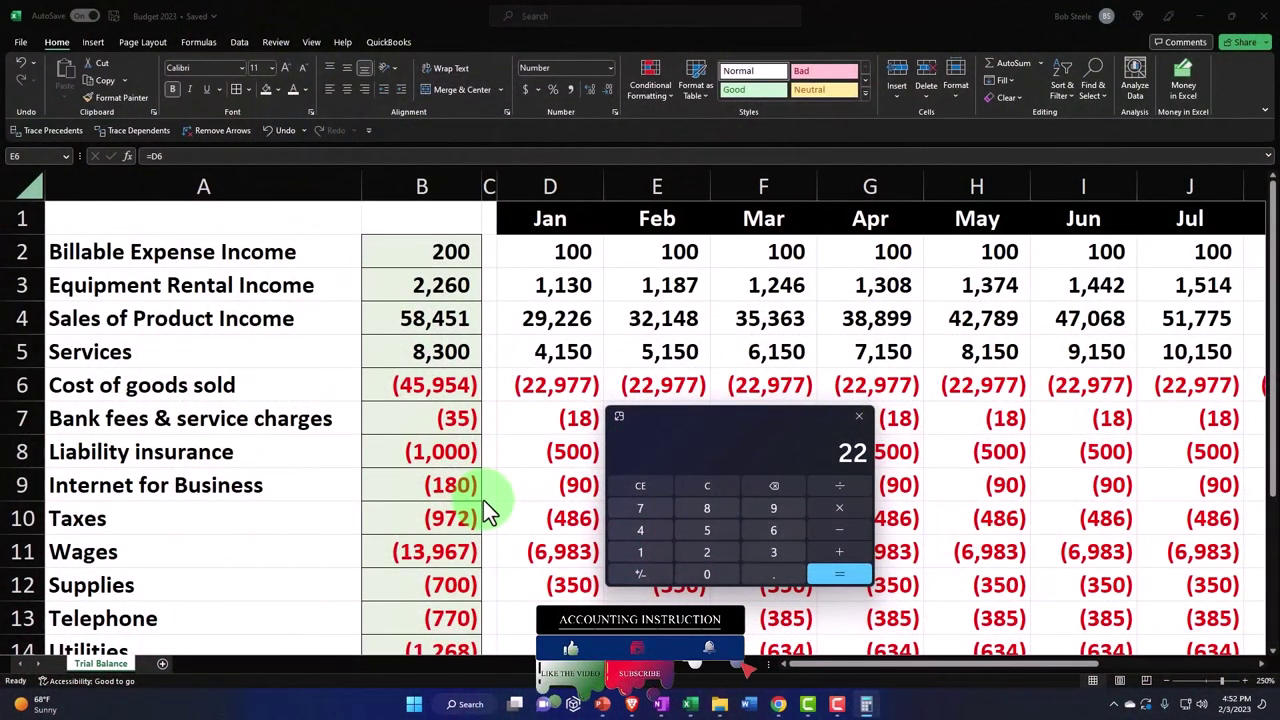
text(977)
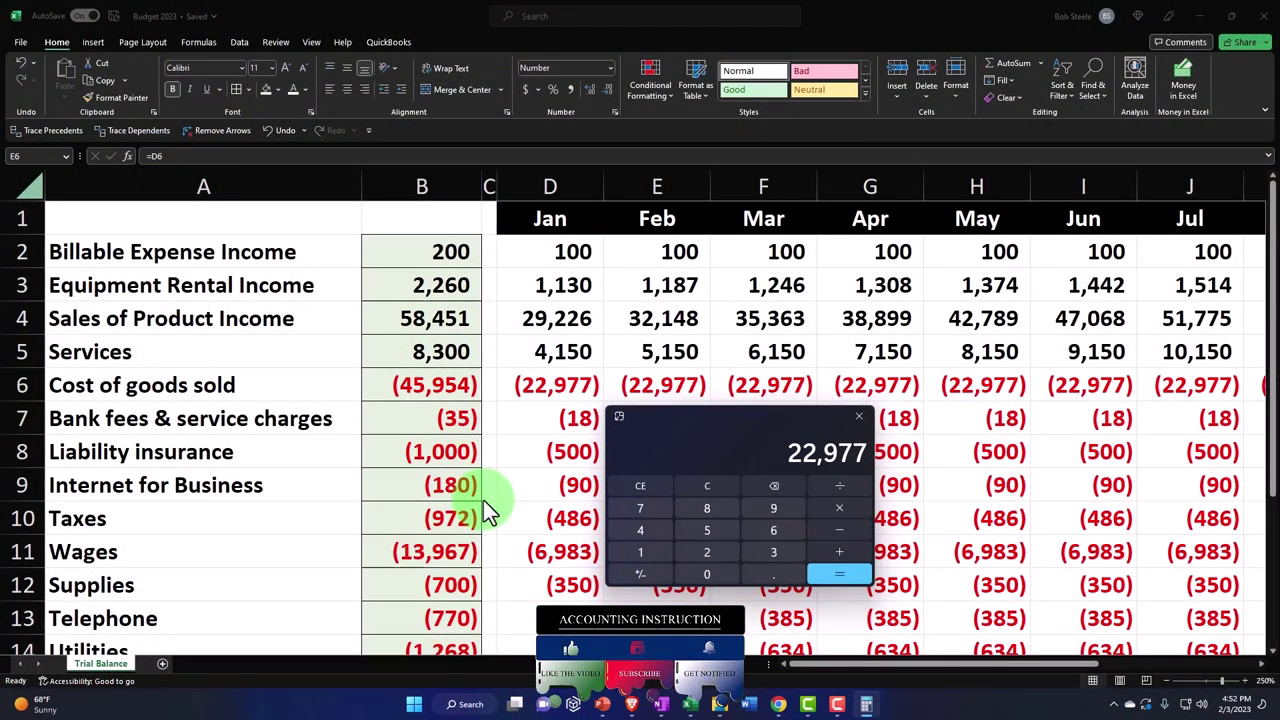
text(31148)
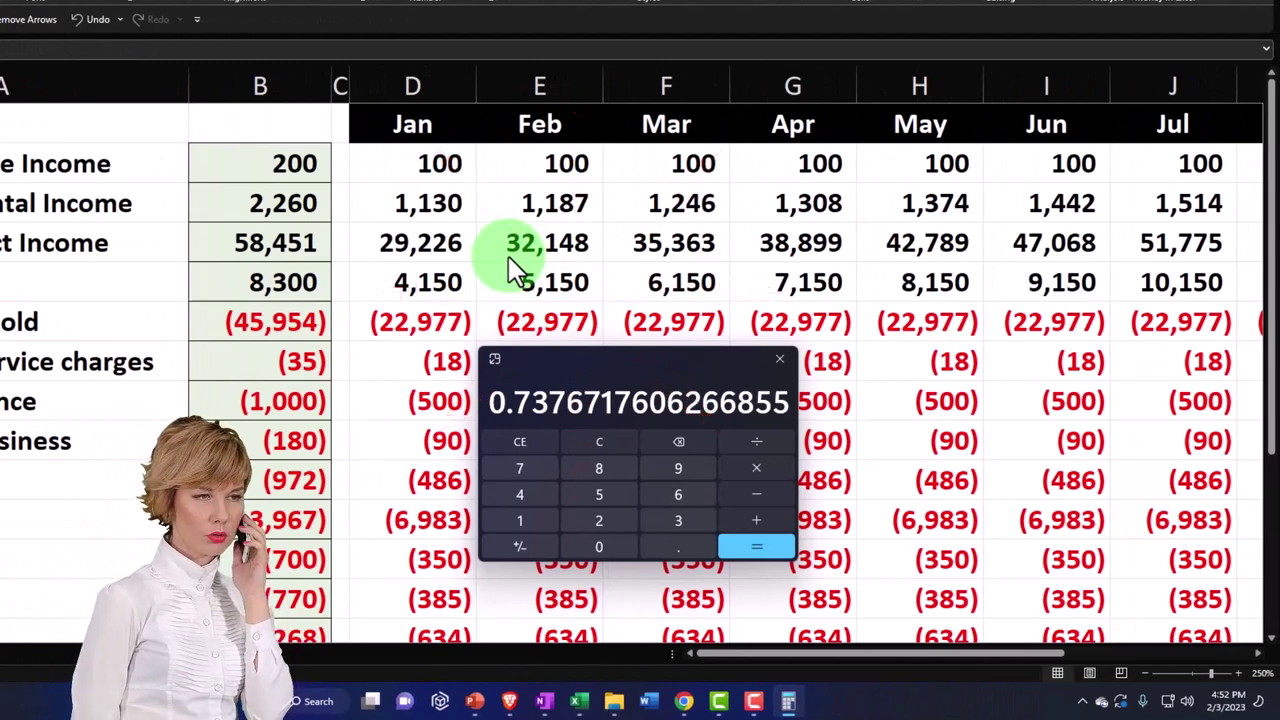
- Enter =E4*.73767 as February's cost of goods sold in E6
click(546, 320)
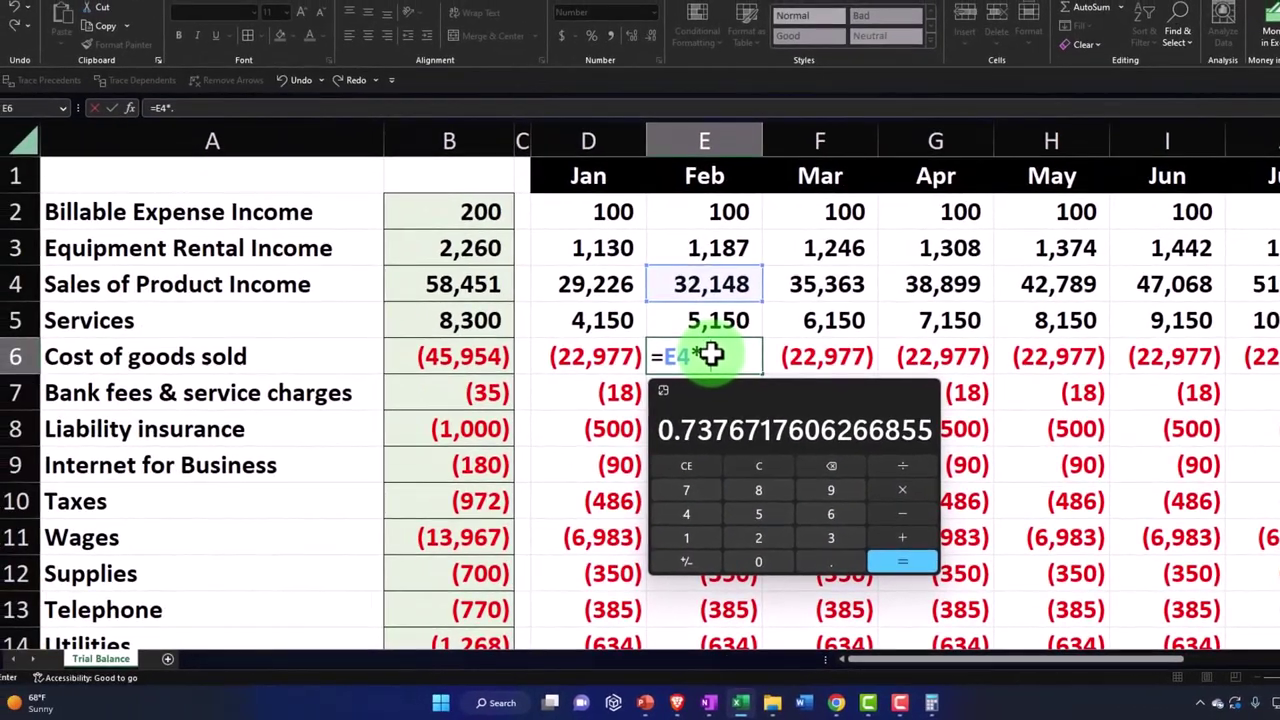
text(*.7)
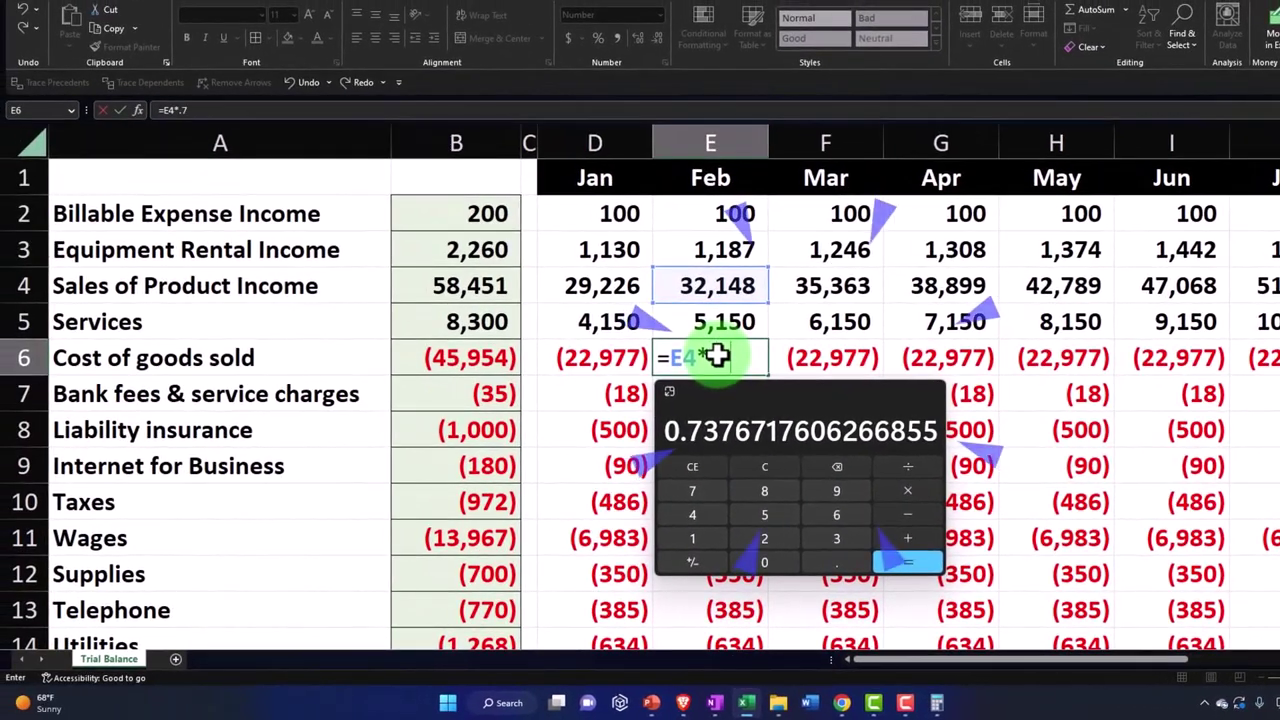
text(3767)
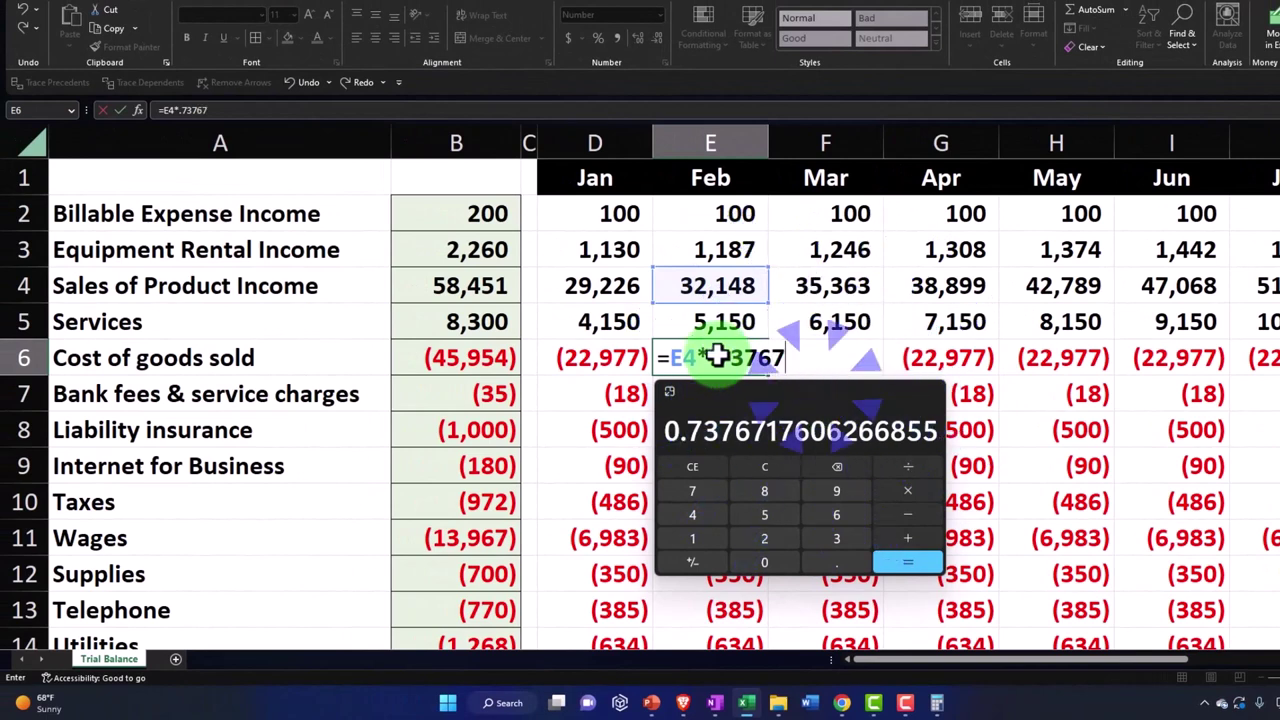
key(Return)
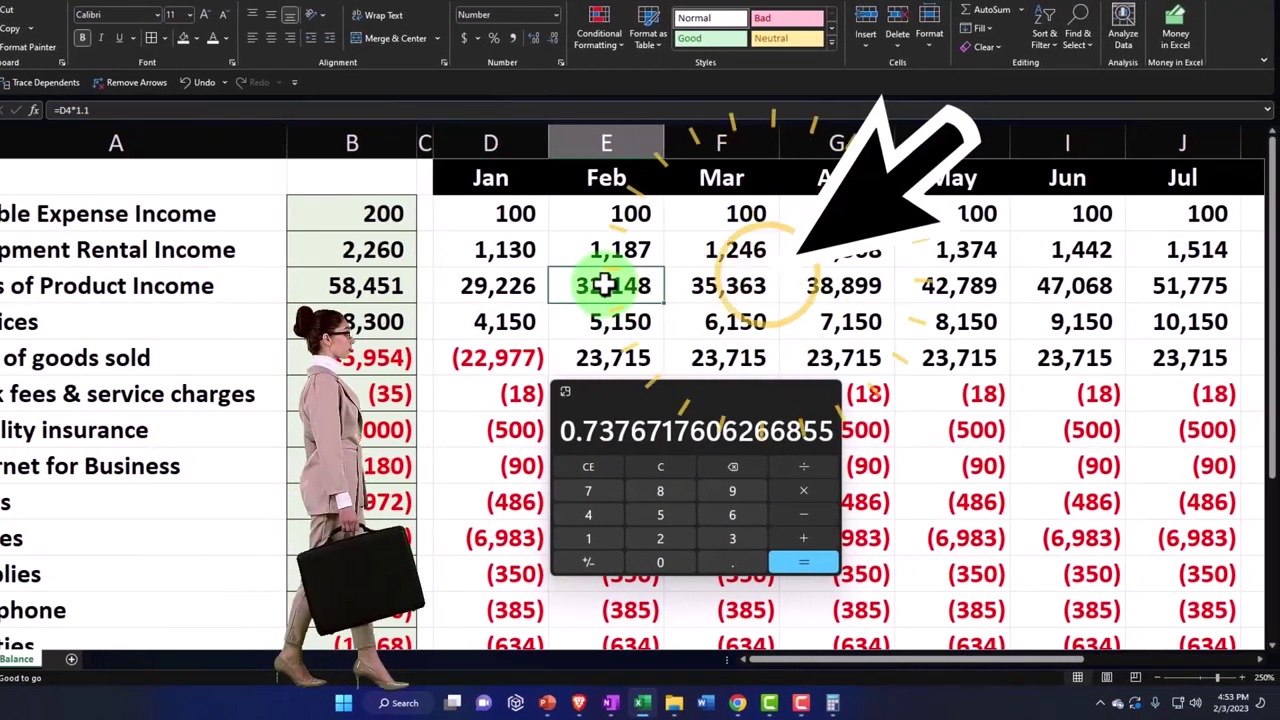
double_click(605, 285)
key(Return)
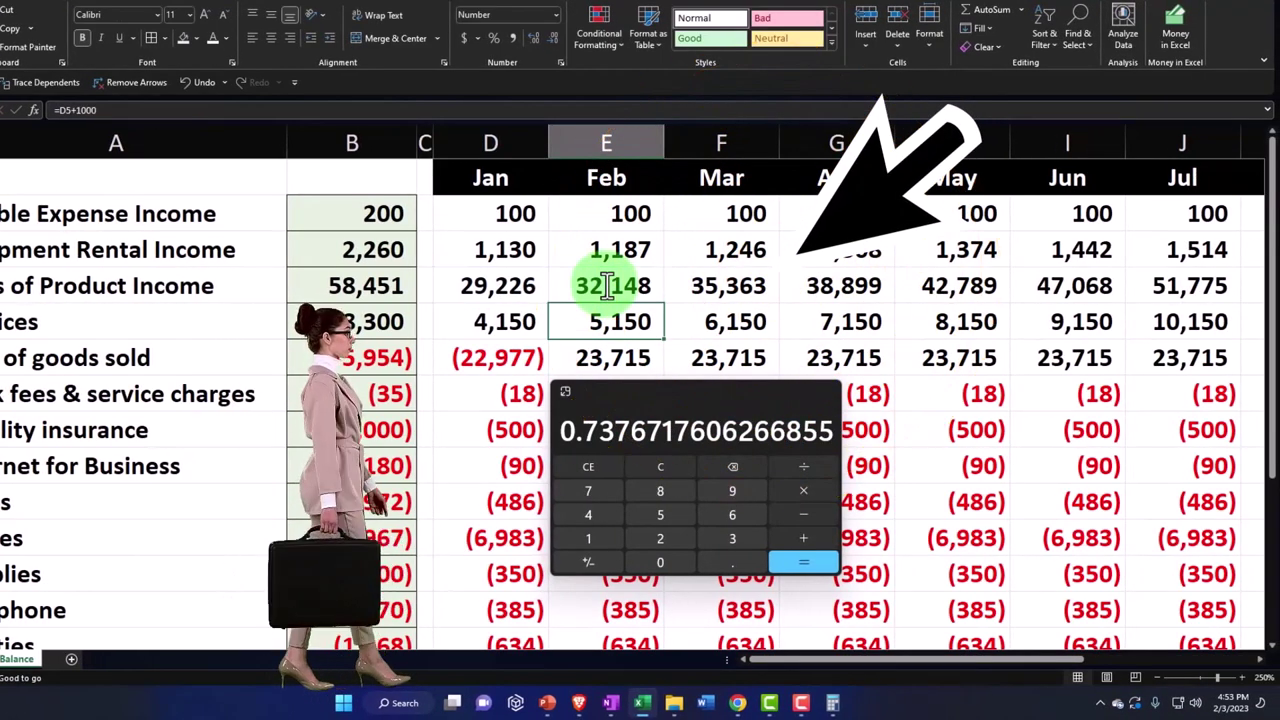
- Make the cost formula negative (=-E4*0.73767), then begin reworking it by deleting back to =E4*
double_click(601, 358)
text(-)
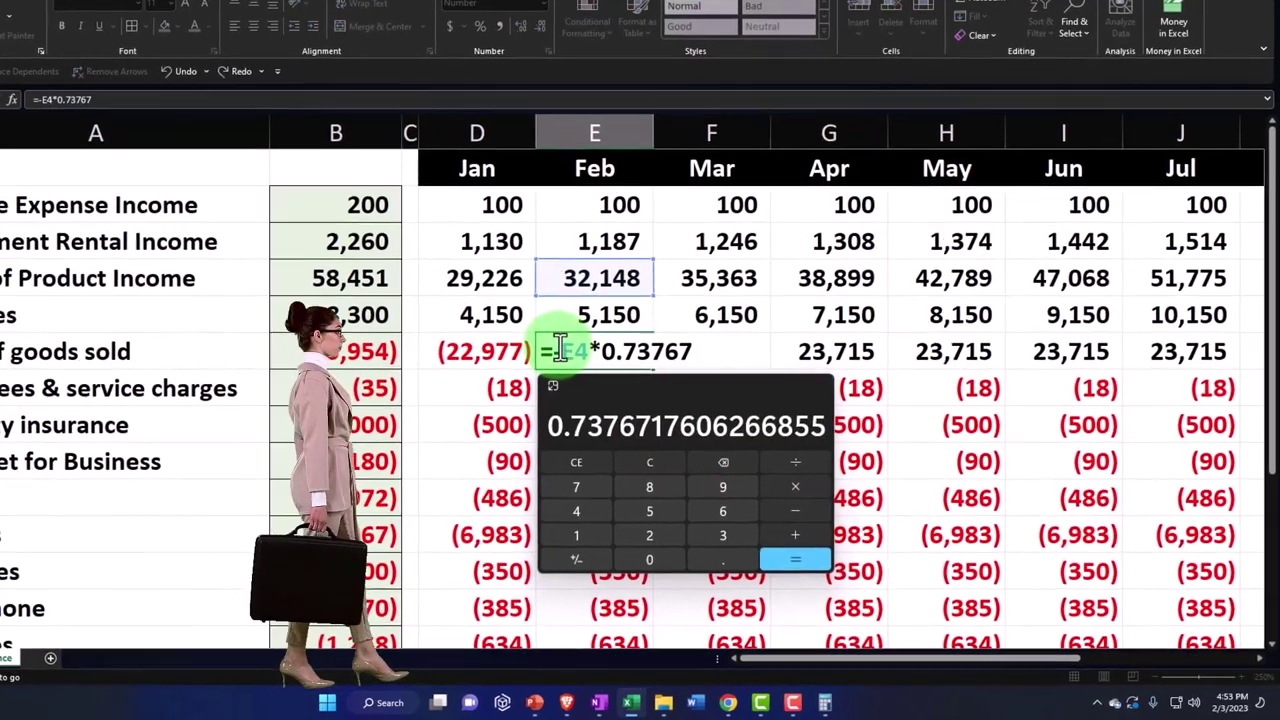
key(Return)
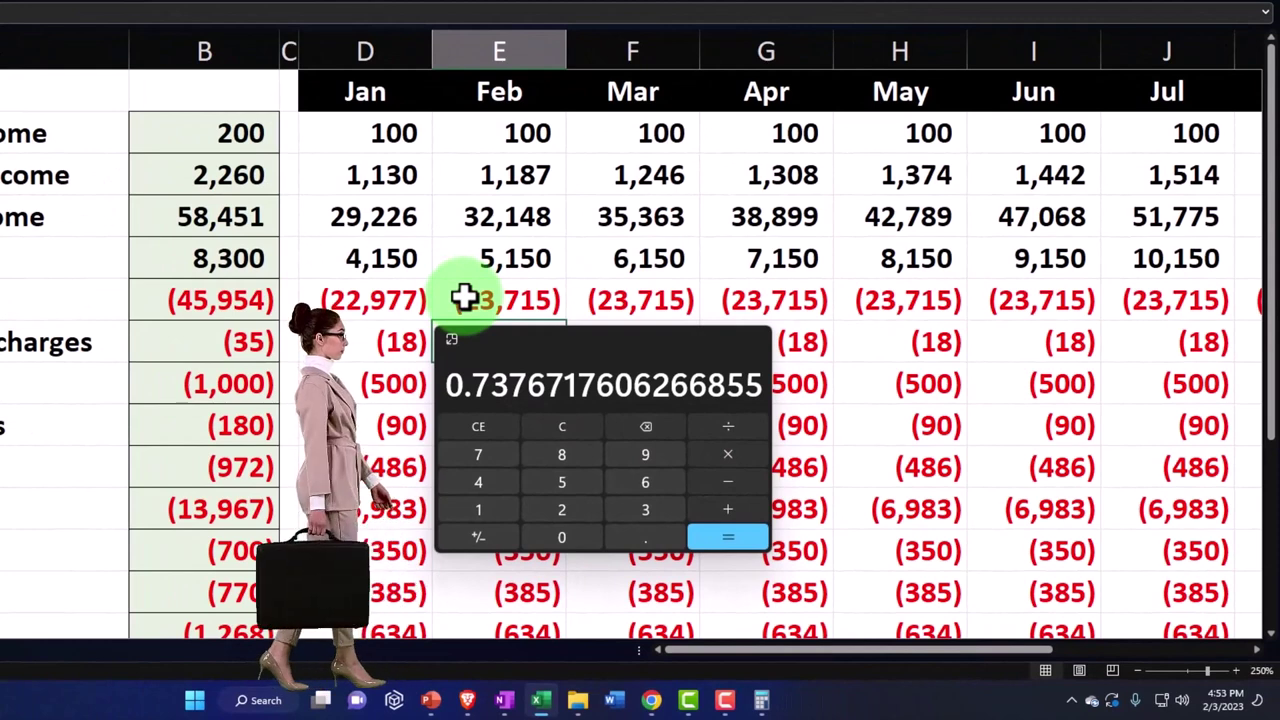
double_click(464, 297)
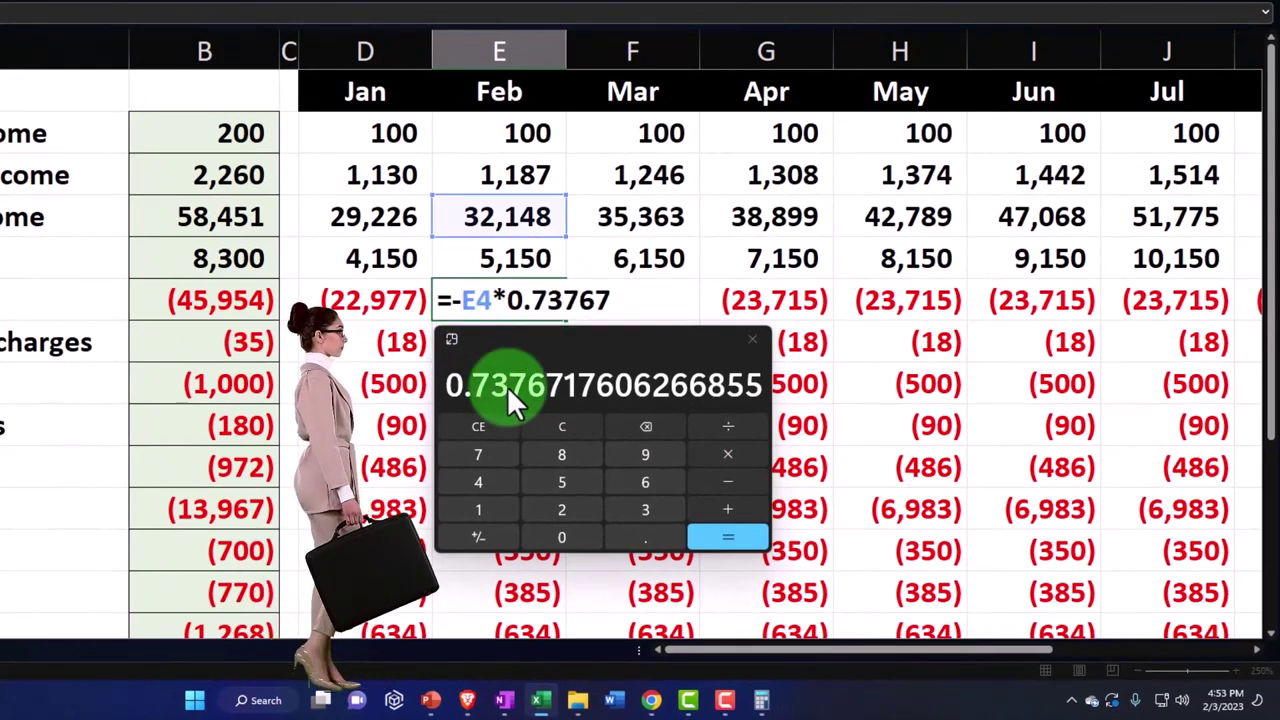
key(BackSpace)
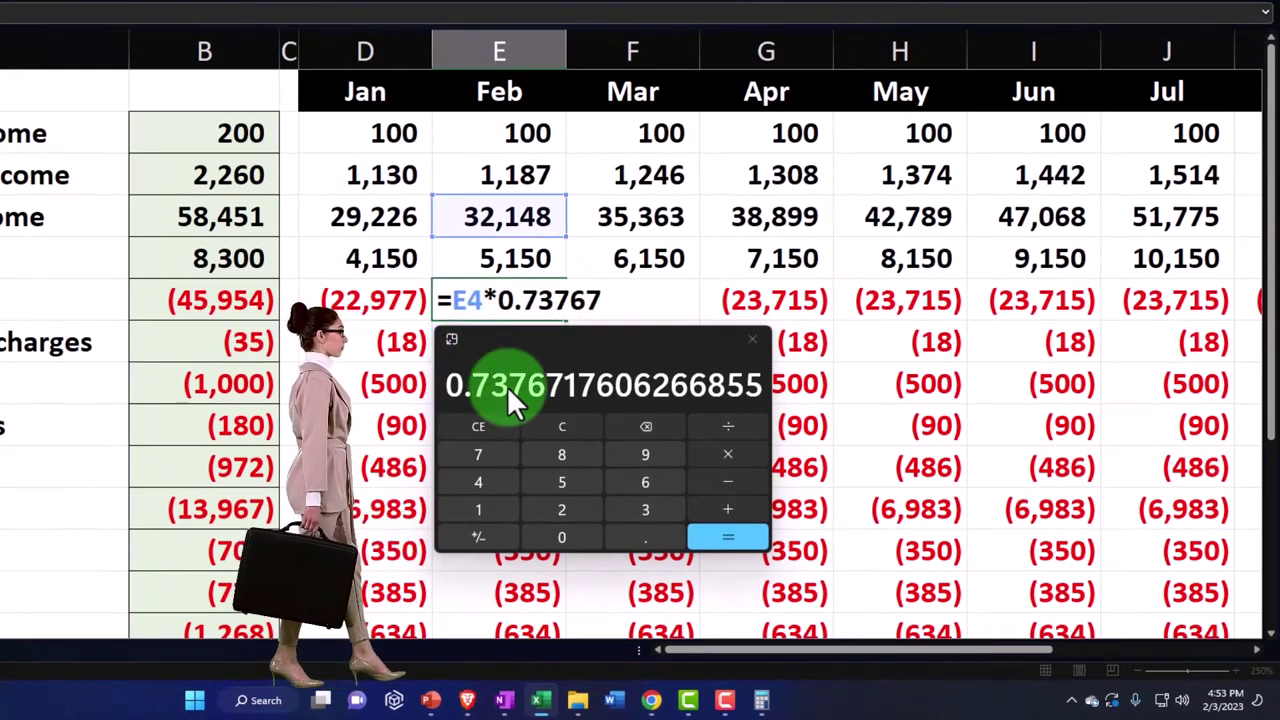
key(Right)
key(Right)
key(Right)
key(Right)
key(Right)
key(Right)
key(Right)
key(Right)
key(Right)
key(Right)
key(BackSpace)
key(BackSpace)
key(BackSpace)
key(BackSpace)
key(BackSpace)
key(BackSpace)
key(BackSpace)
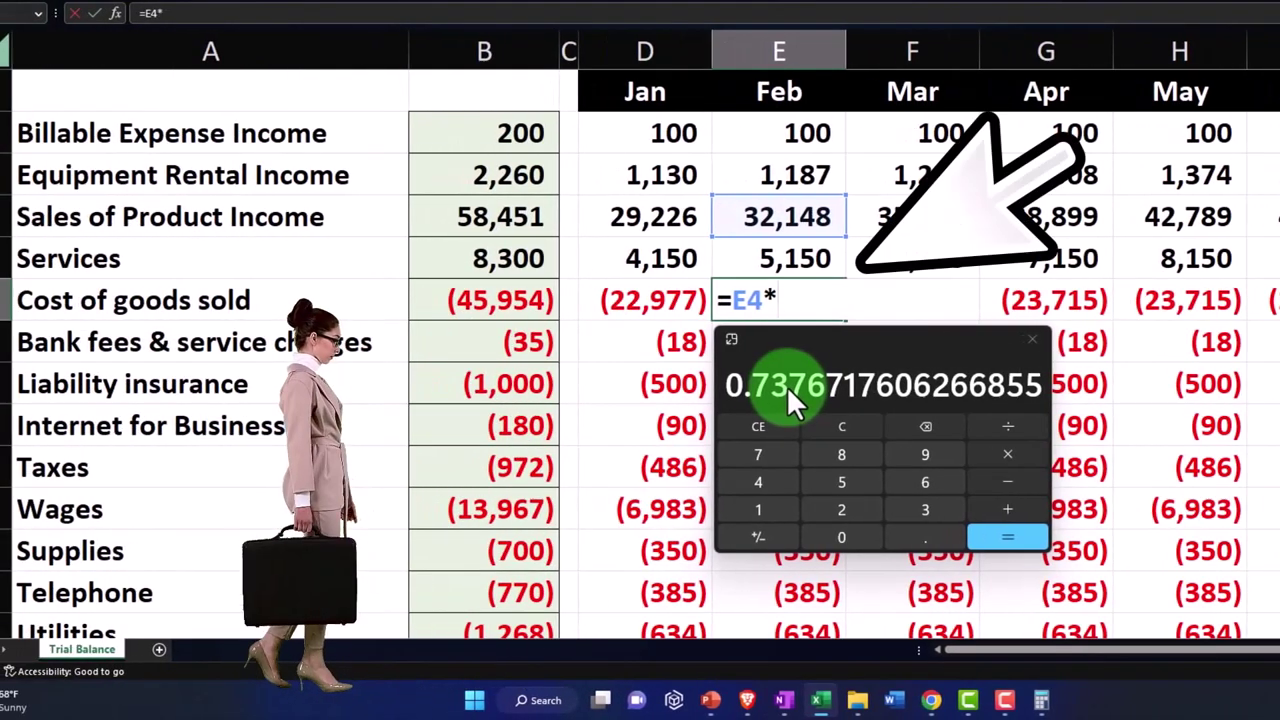
key(BackSpace)
key(BackSpace)
key(BackSpace)
- Enter =D6*1.1 in E6 so February's cost of goods sold grows 10% from January
click(654, 302)
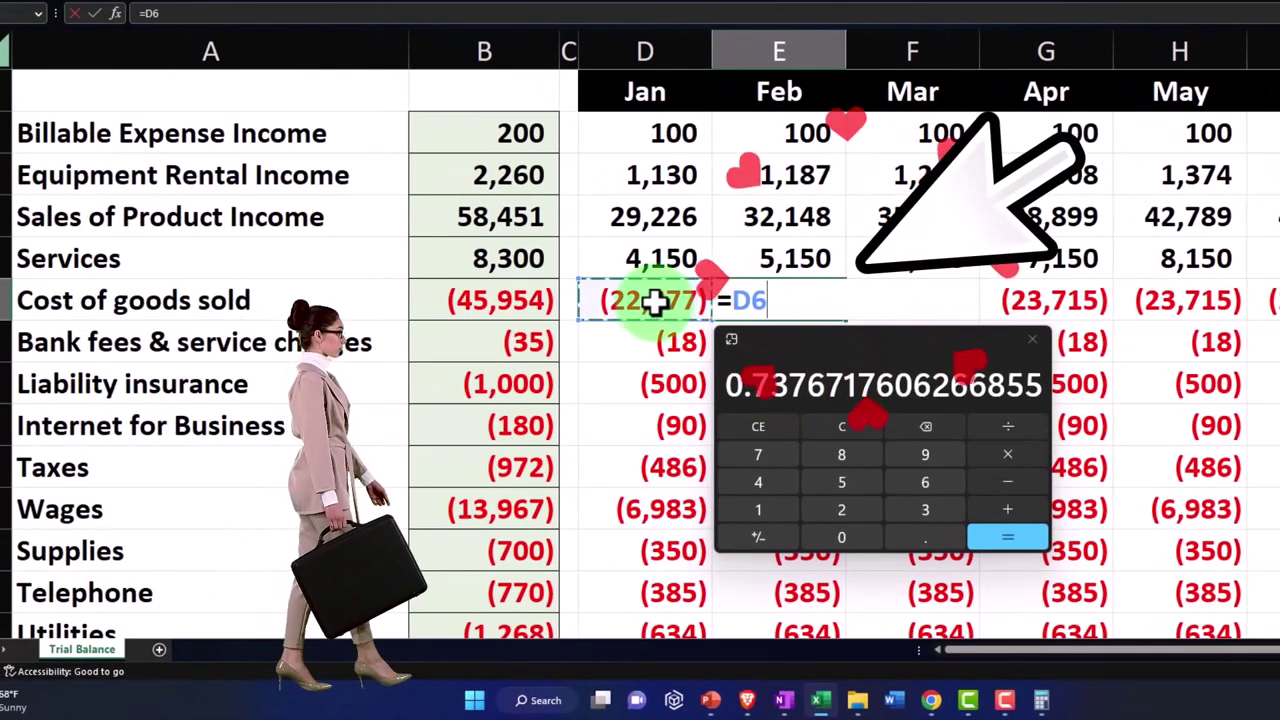
text(*)
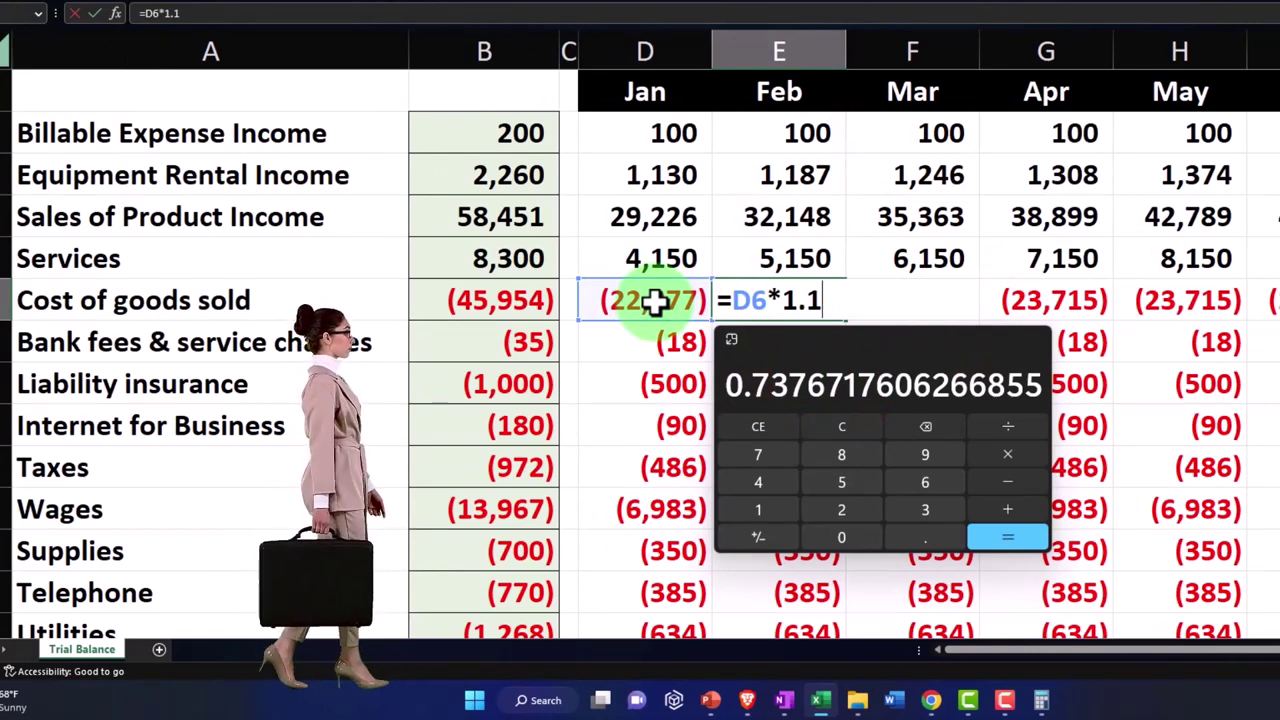
key(Return)
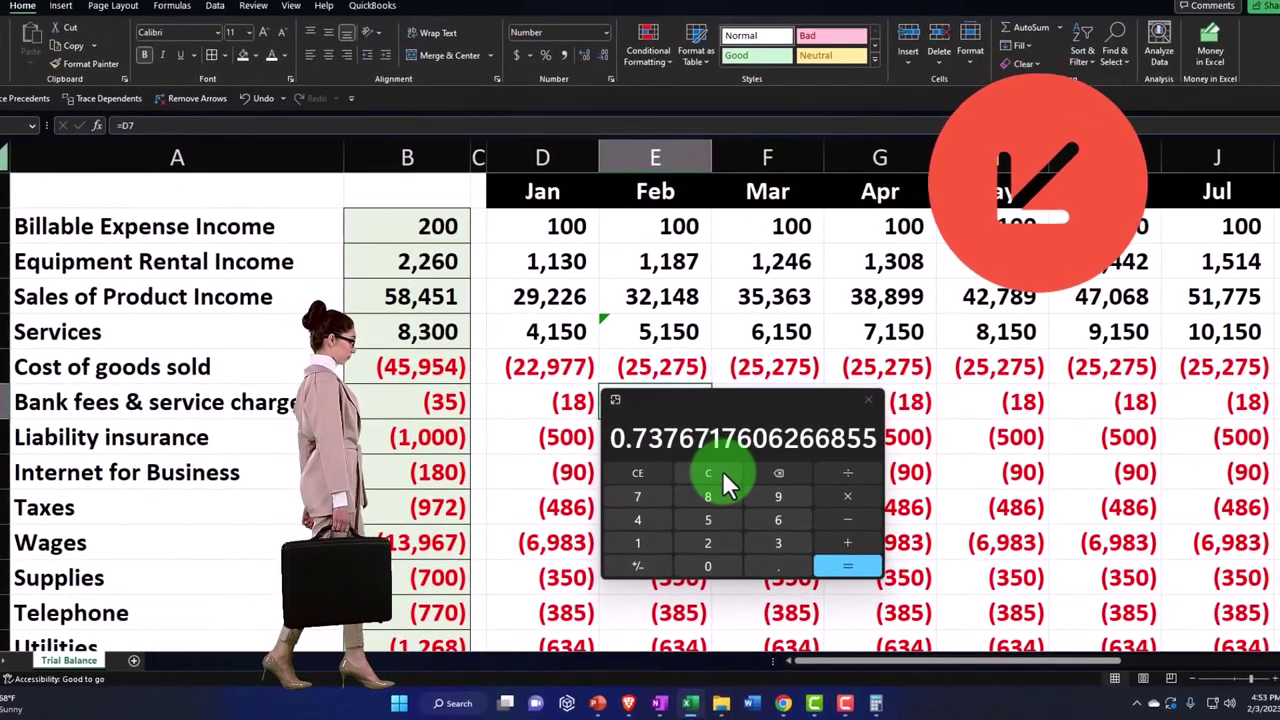
- Clear Calculator and add 25275+32148 as a check
click(722, 472)
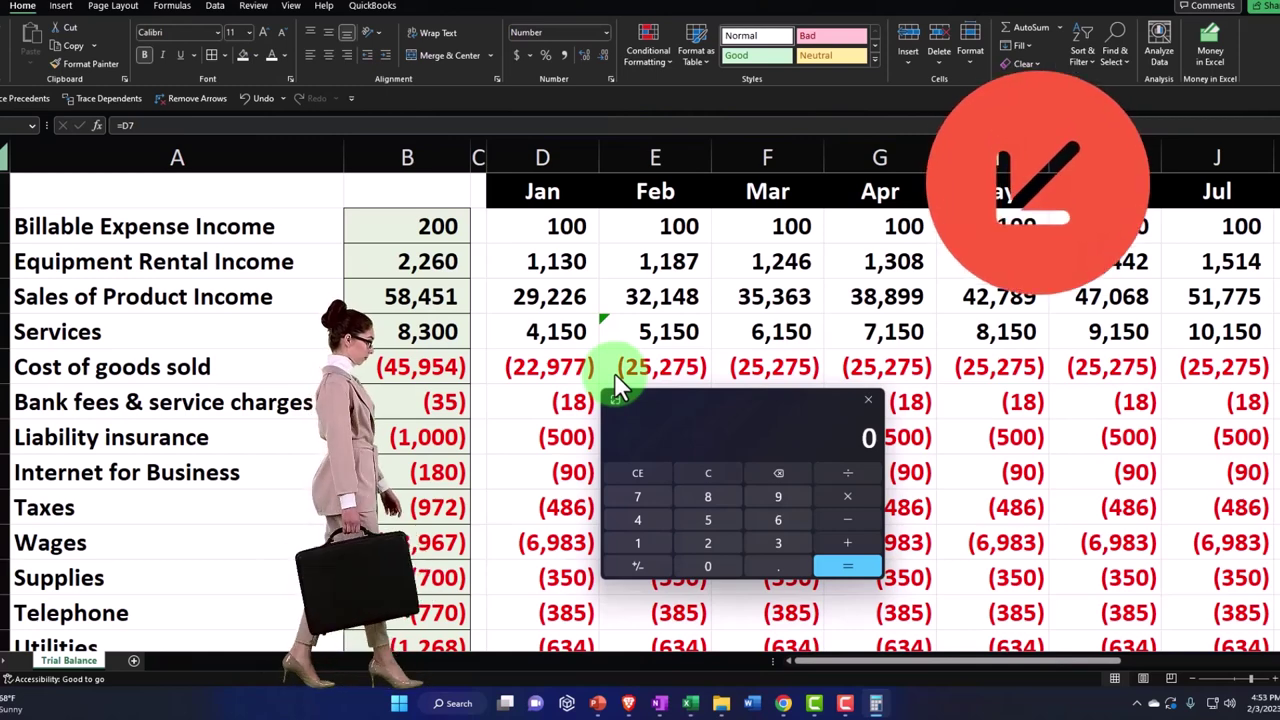
text(25275)
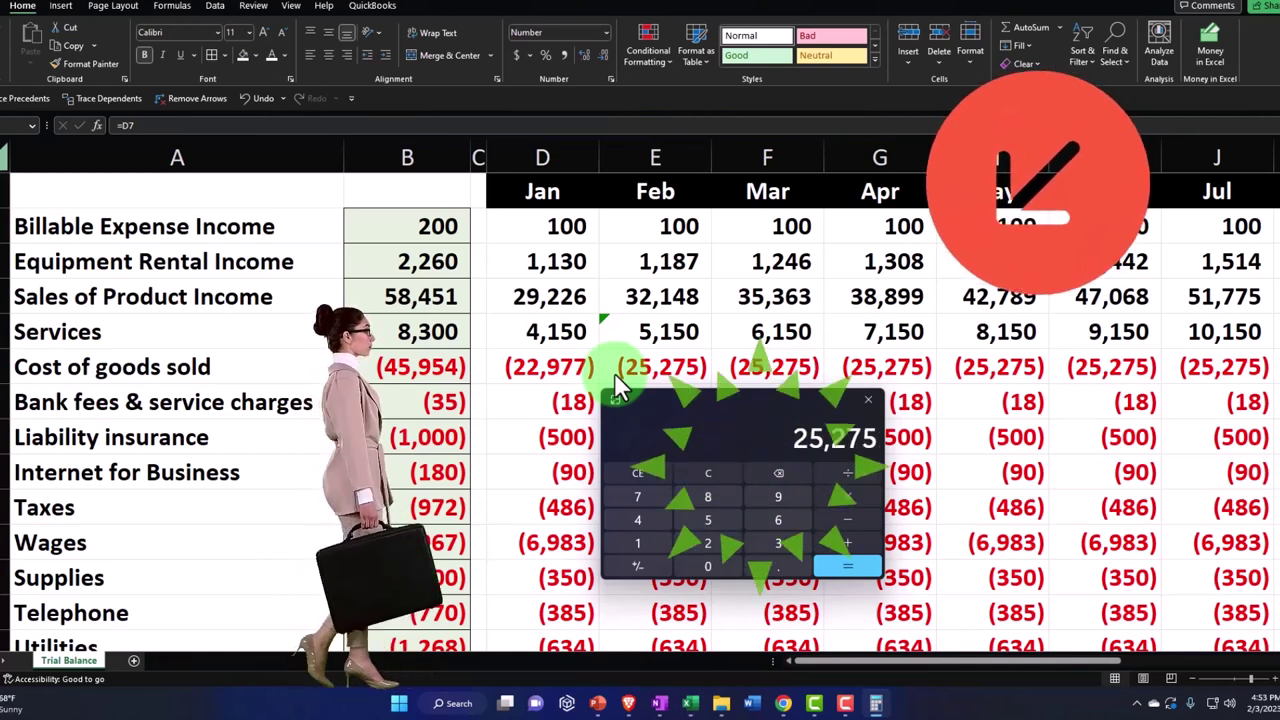
text(+3214)
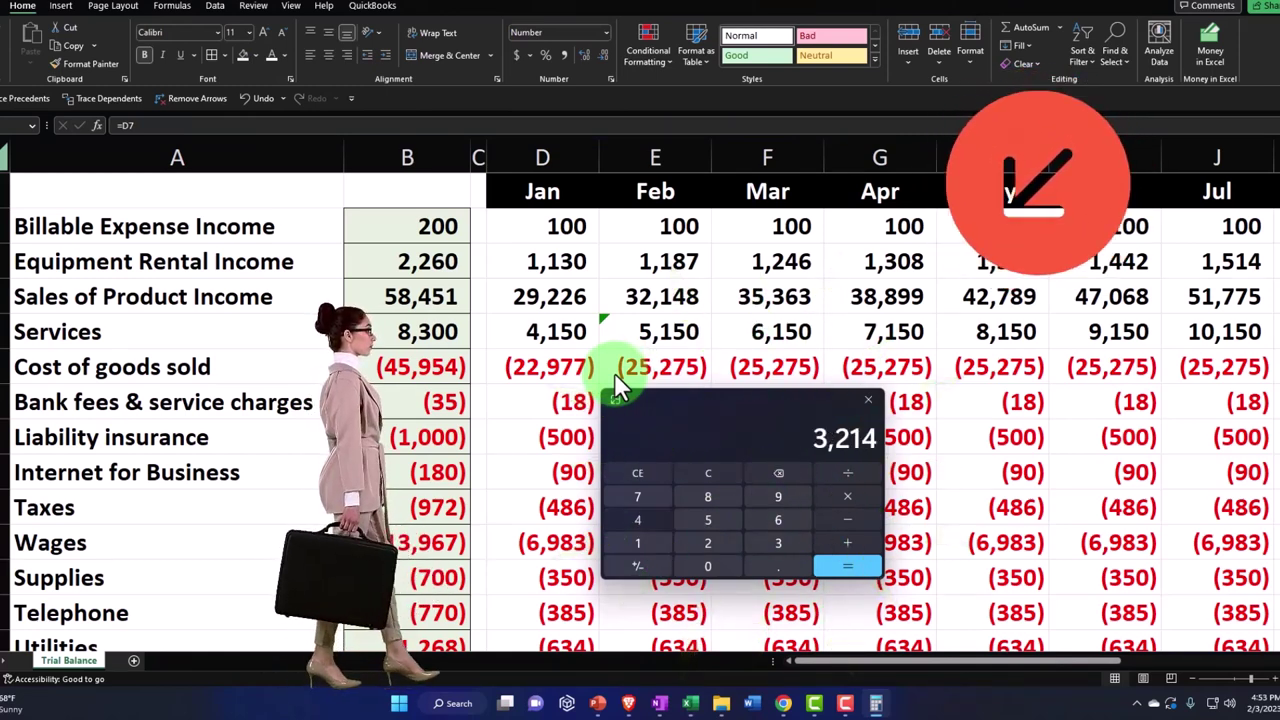
text(8)
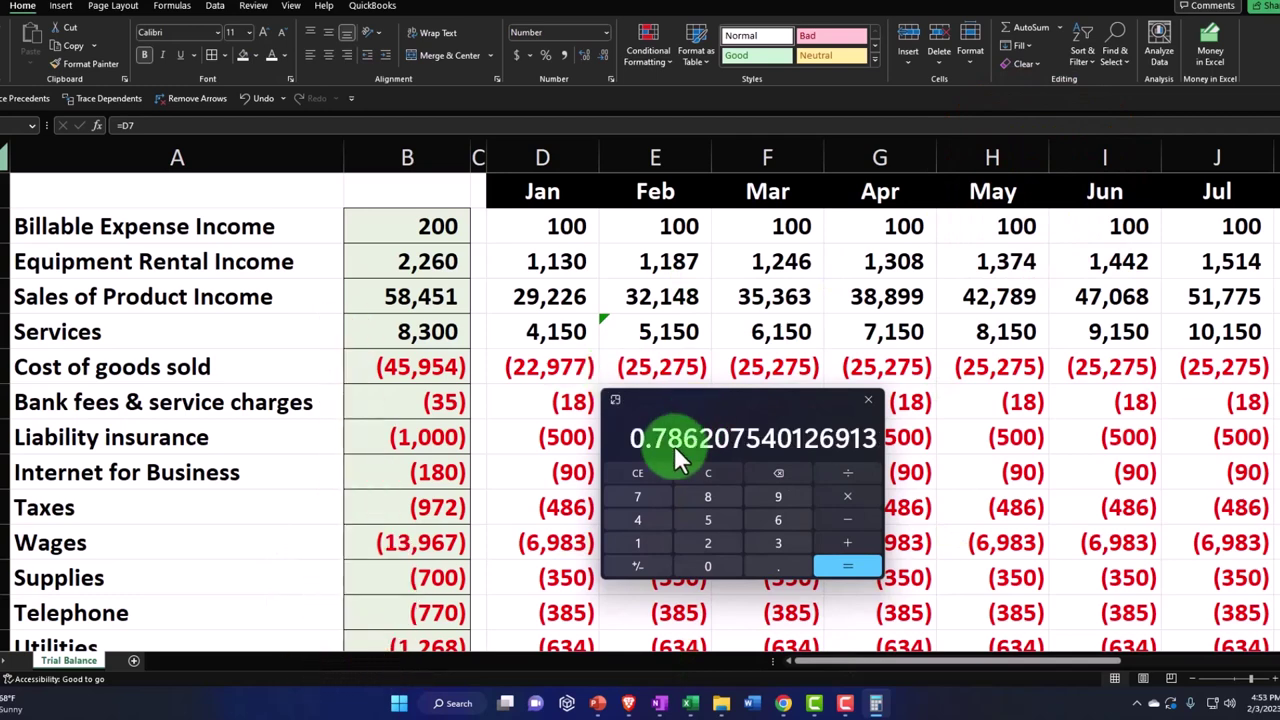
drag(724, 399, 727, 461)
- Fill E6's growth formula across row 6 through December
click(686, 368)
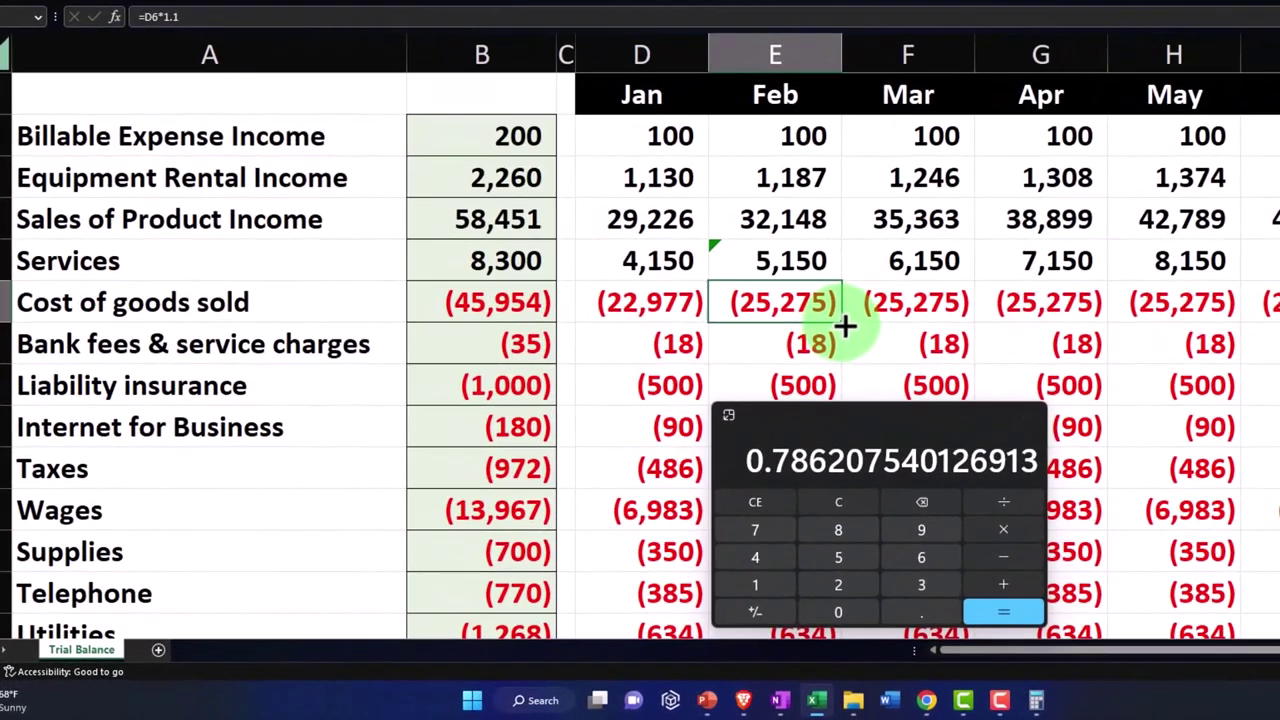
drag(721, 379, 1058, 362)
drag(1270, 330, 1132, 344)
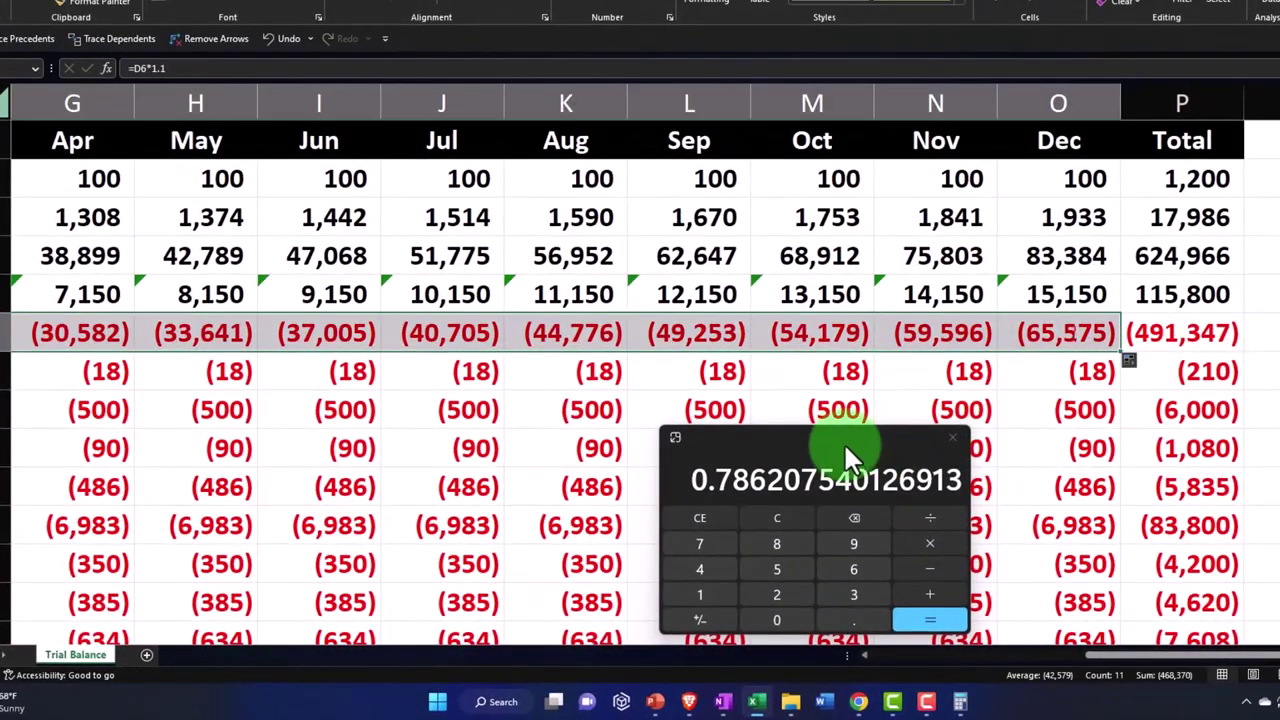
drag(843, 440, 1018, 379)
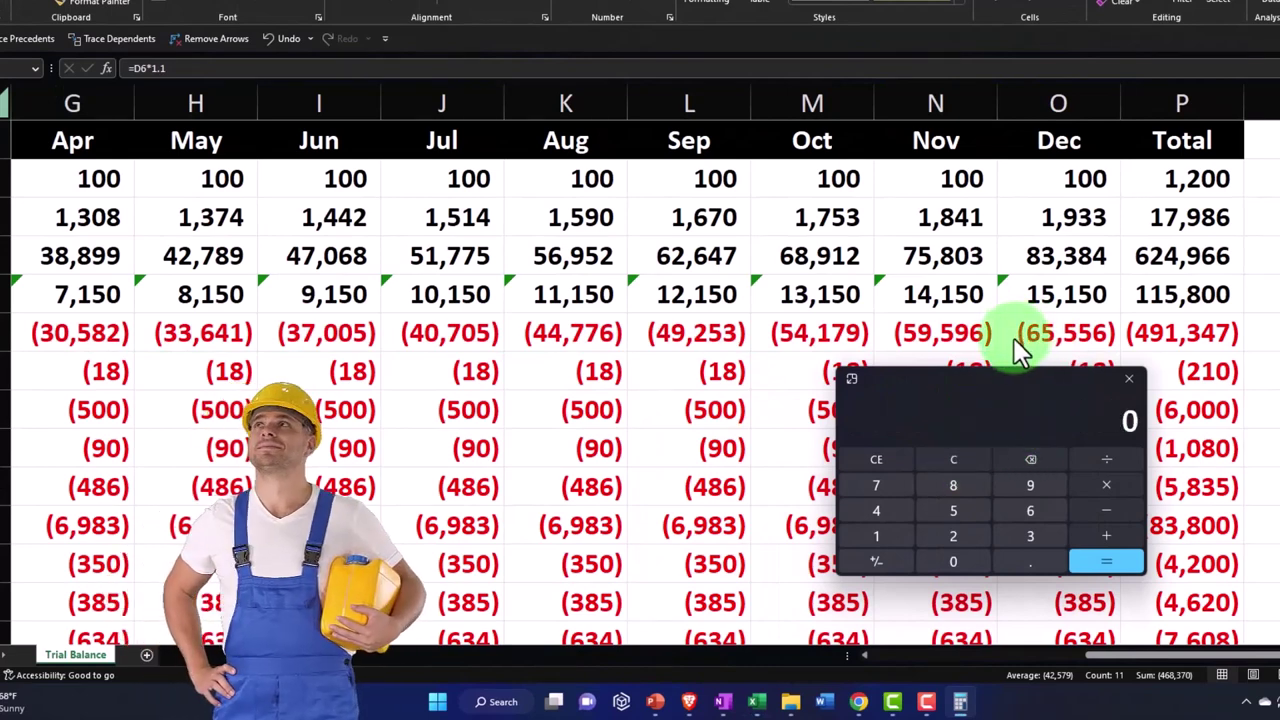
- Divide December cost 65556 by sales 83384 in Calculator (about 0.786), then close Calculator
text(655)
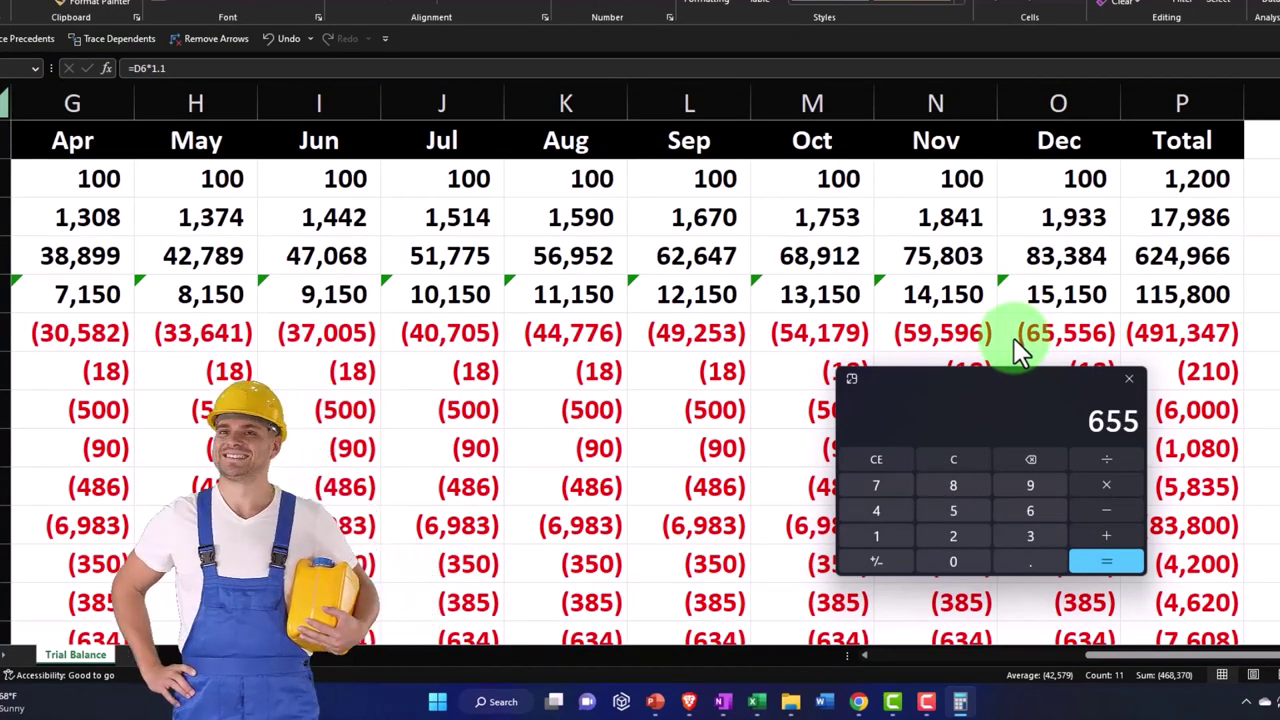
text(56)
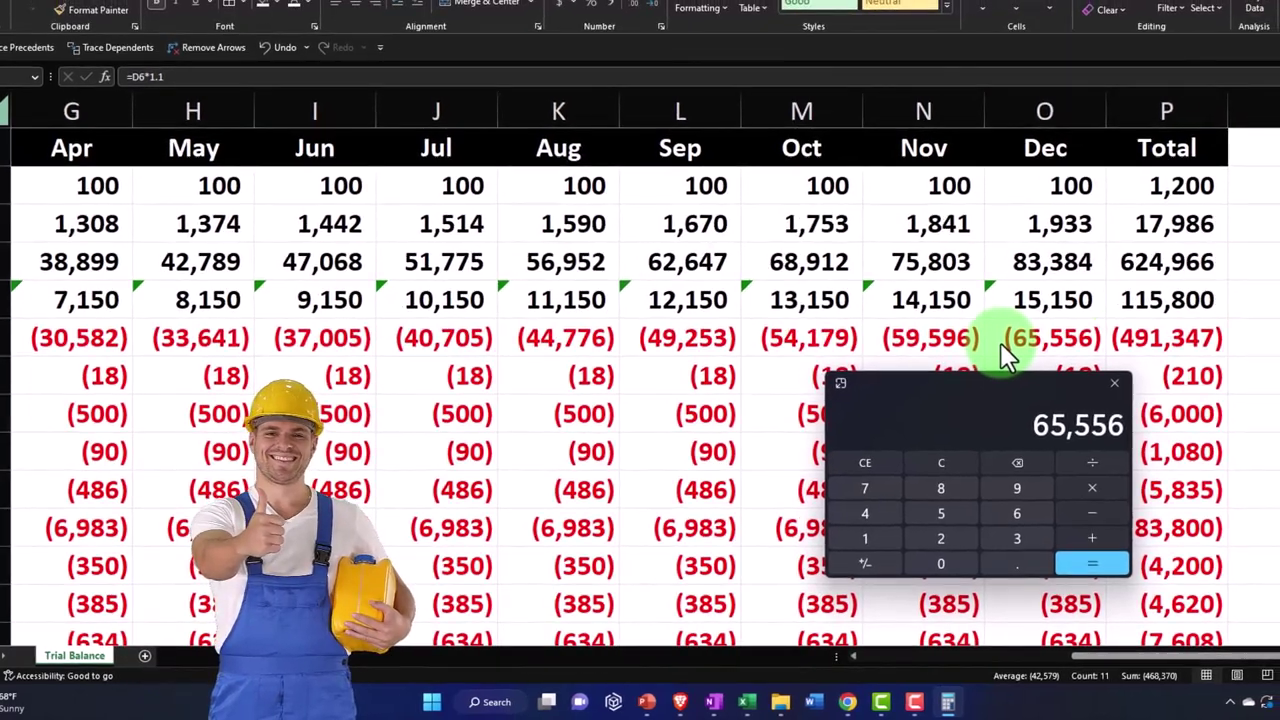
text(/83)
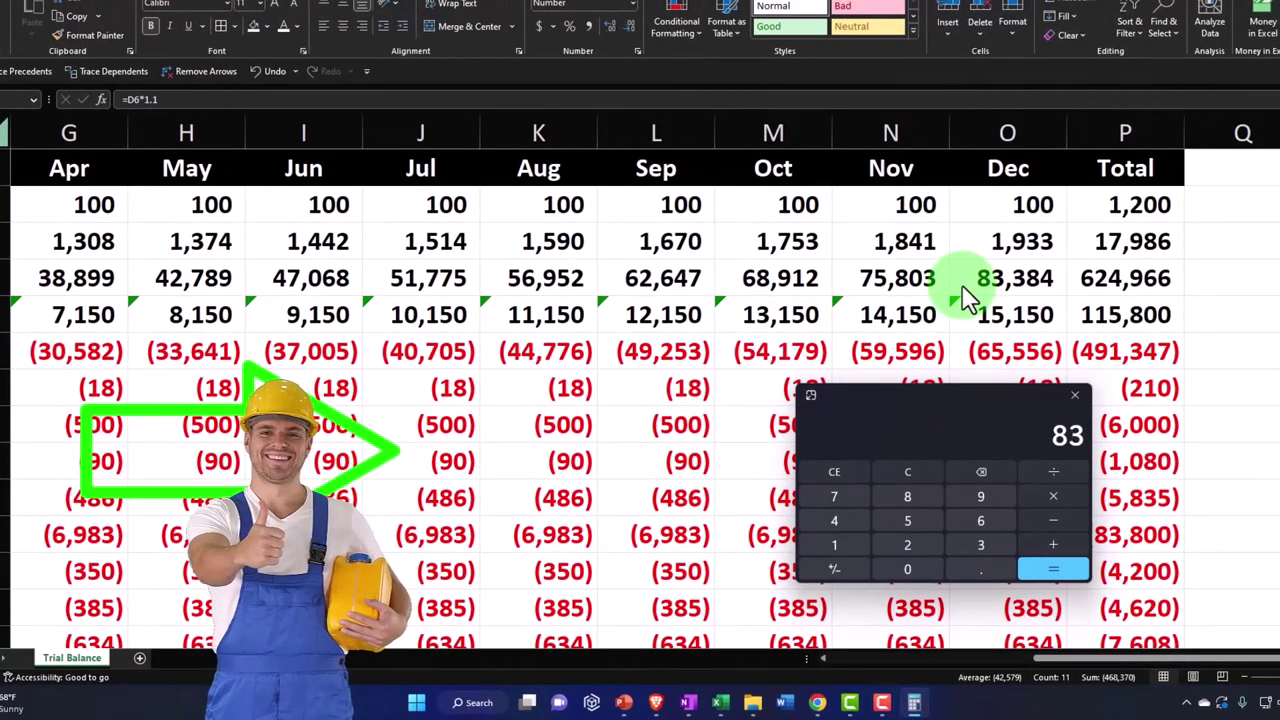
text(384)
key(Return)
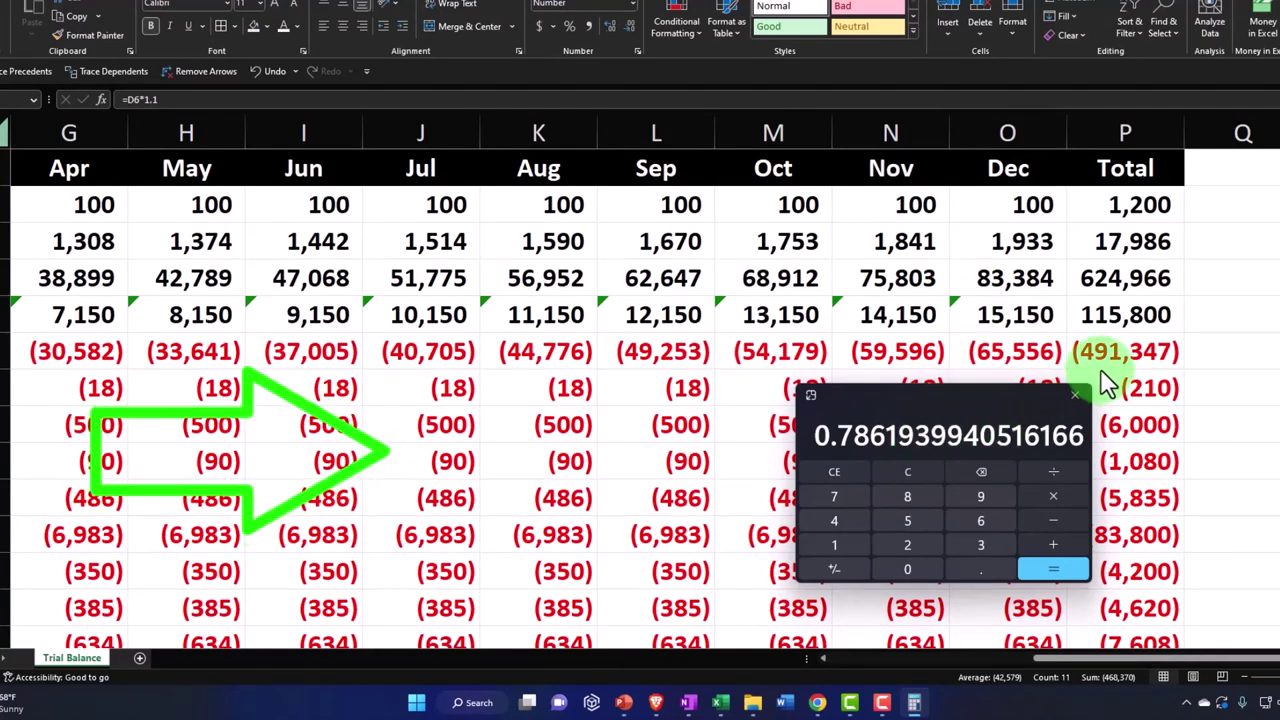
drag(971, 420, 1014, 423)
key(alt+F4)
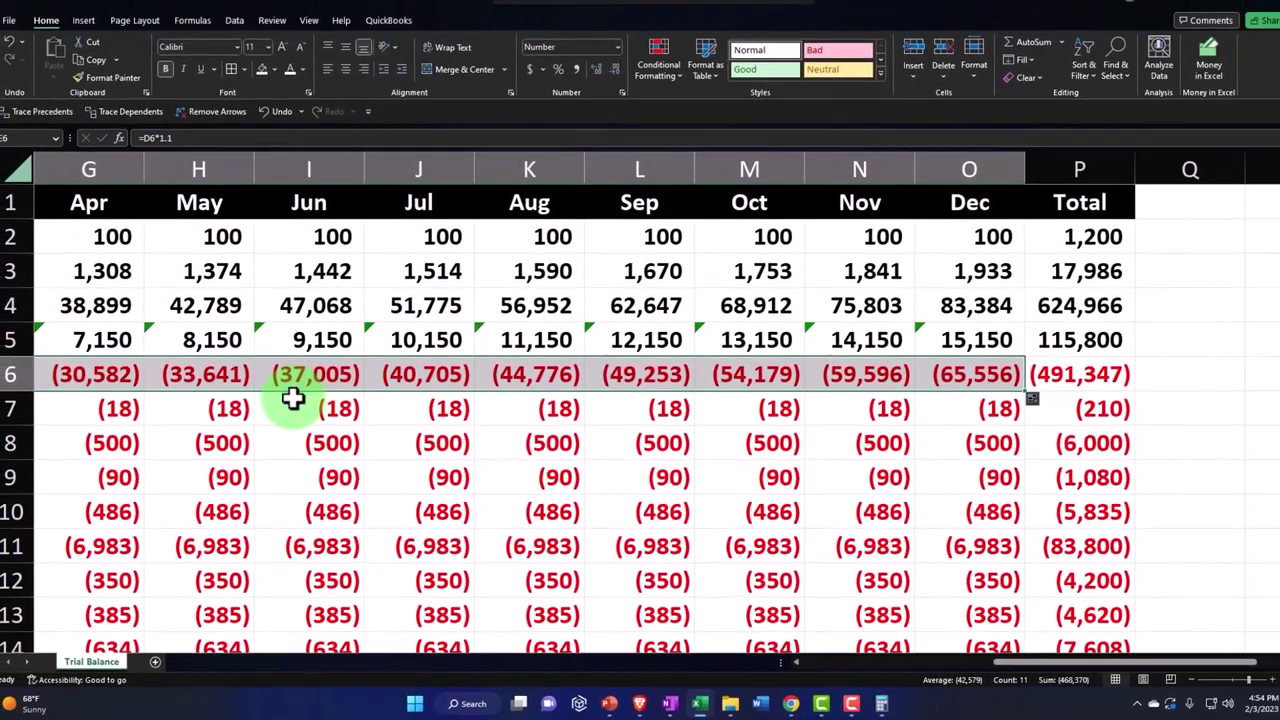
click(286, 382)
key(ctrl+Left)
key(ctrl+Left)
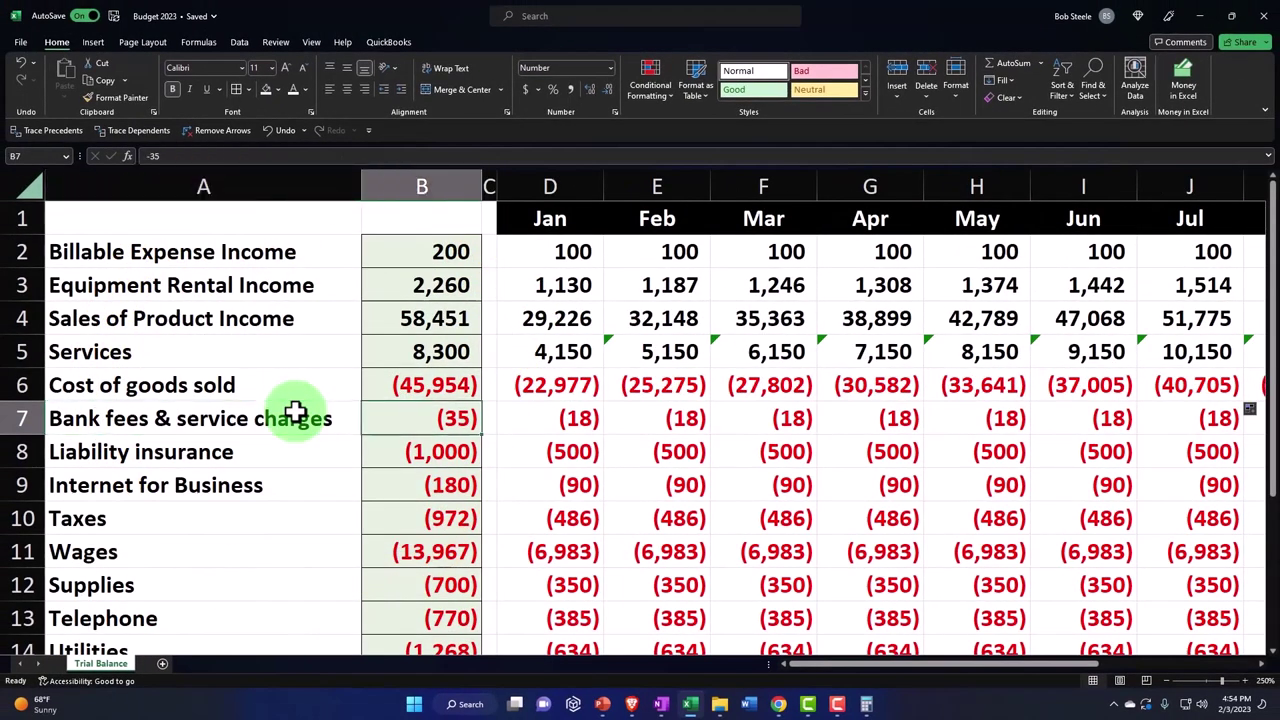
key(Right)
key(Right)
key(Right)
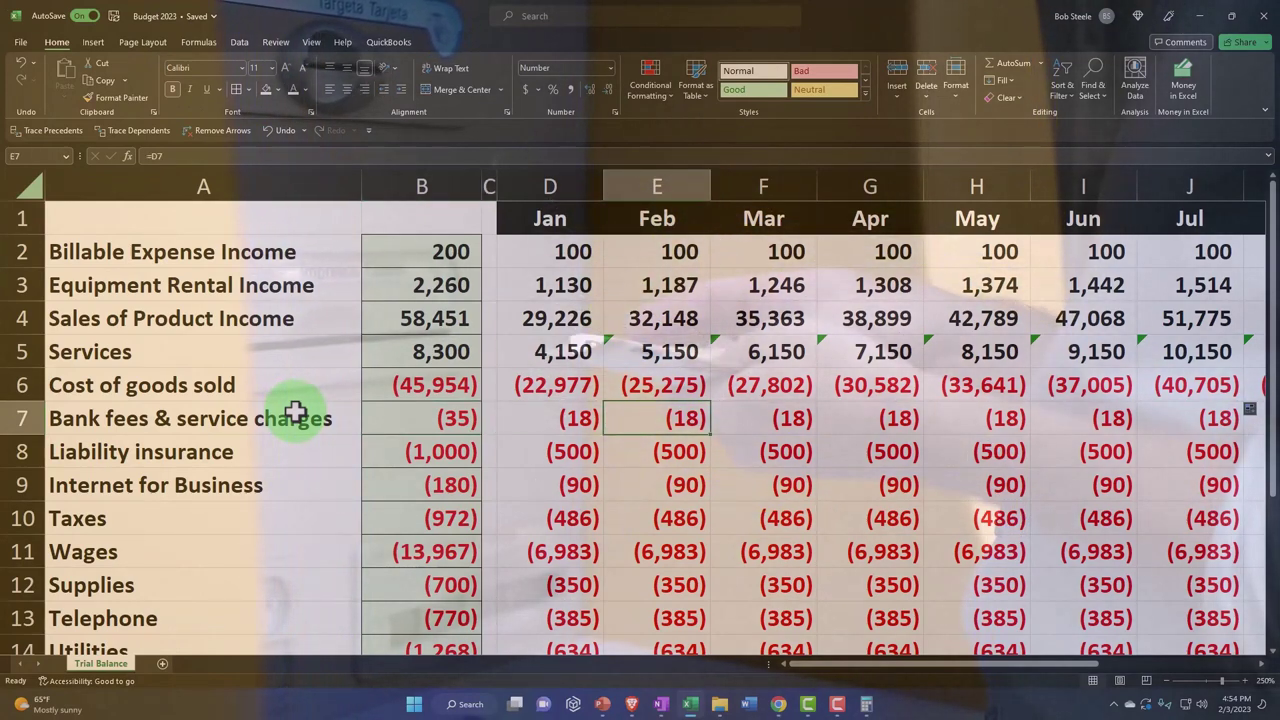
key(Down)
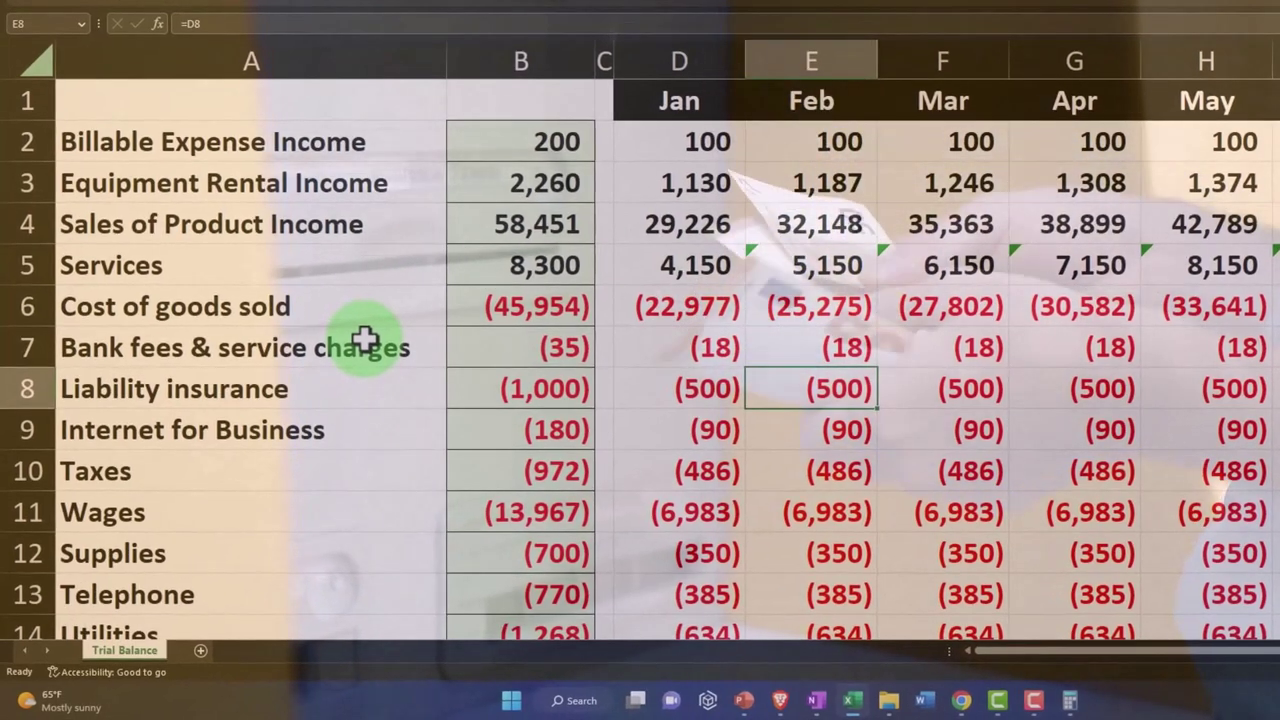
key(Left)
key(Left)
key(Left)
key(Left)
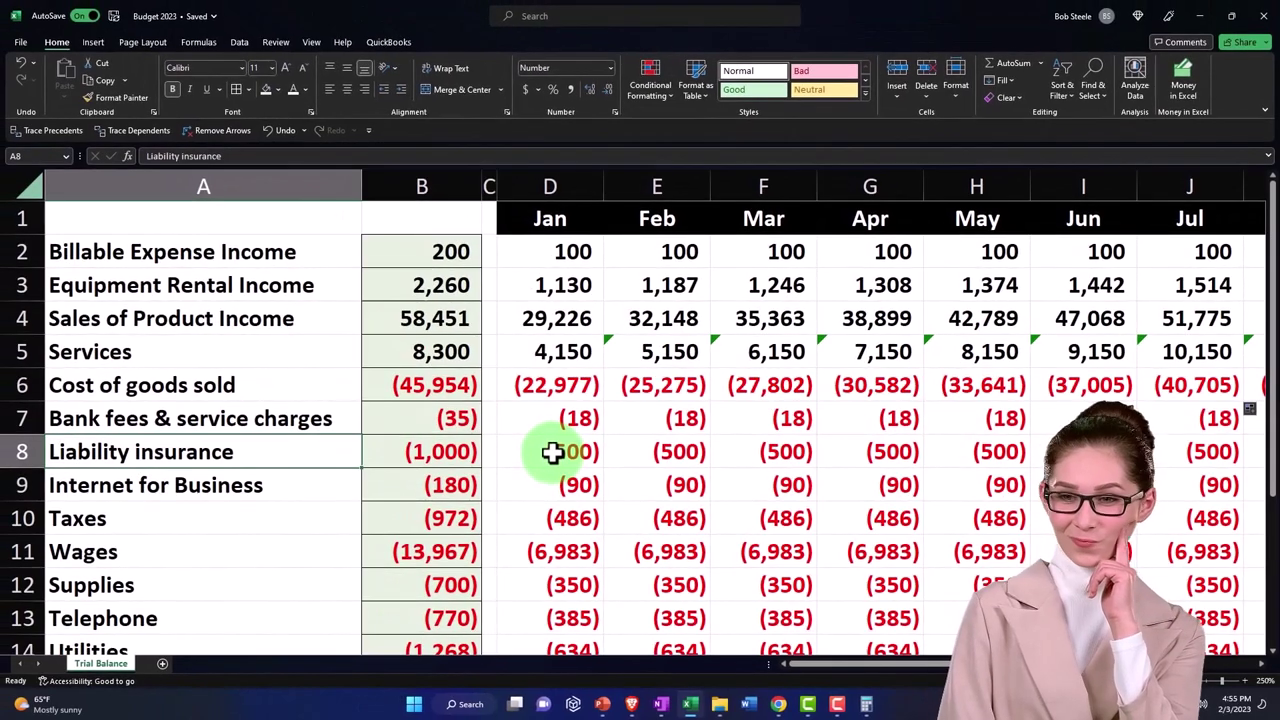
click(552, 453)
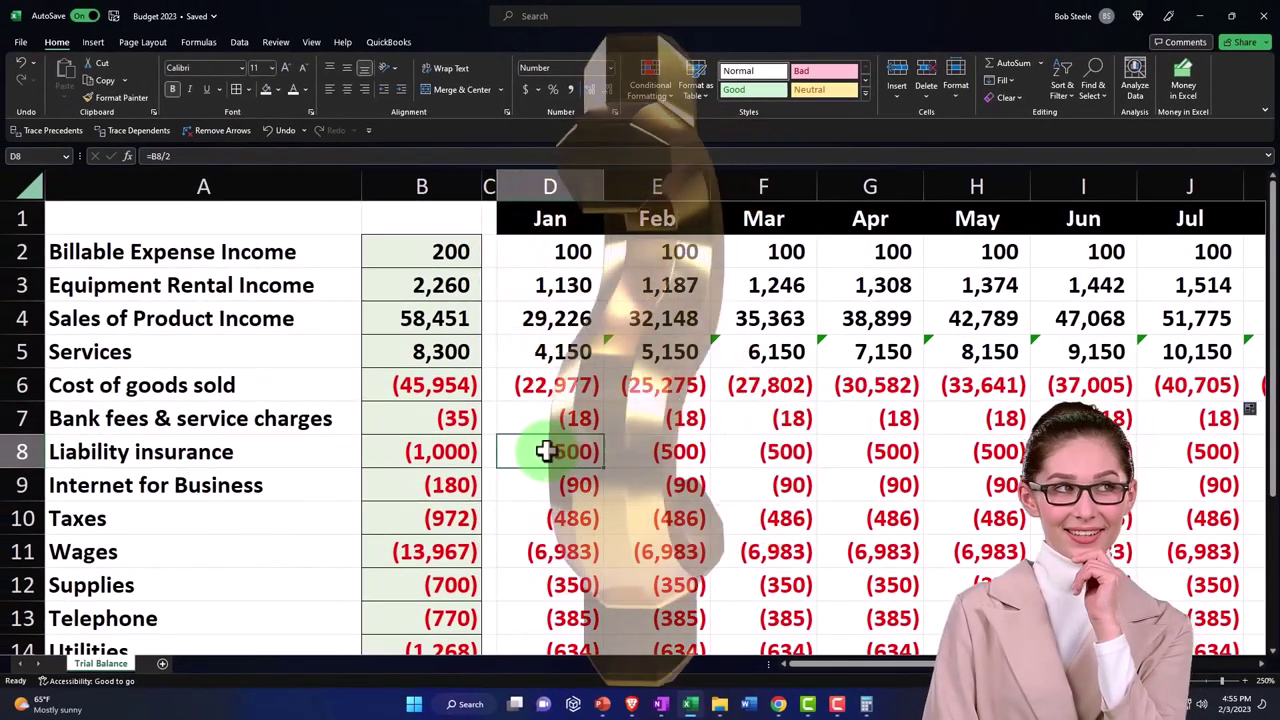
- Clear the liability insurance amounts in D8:O8 and enter -6000 for February
drag(548, 452, 983, 452)
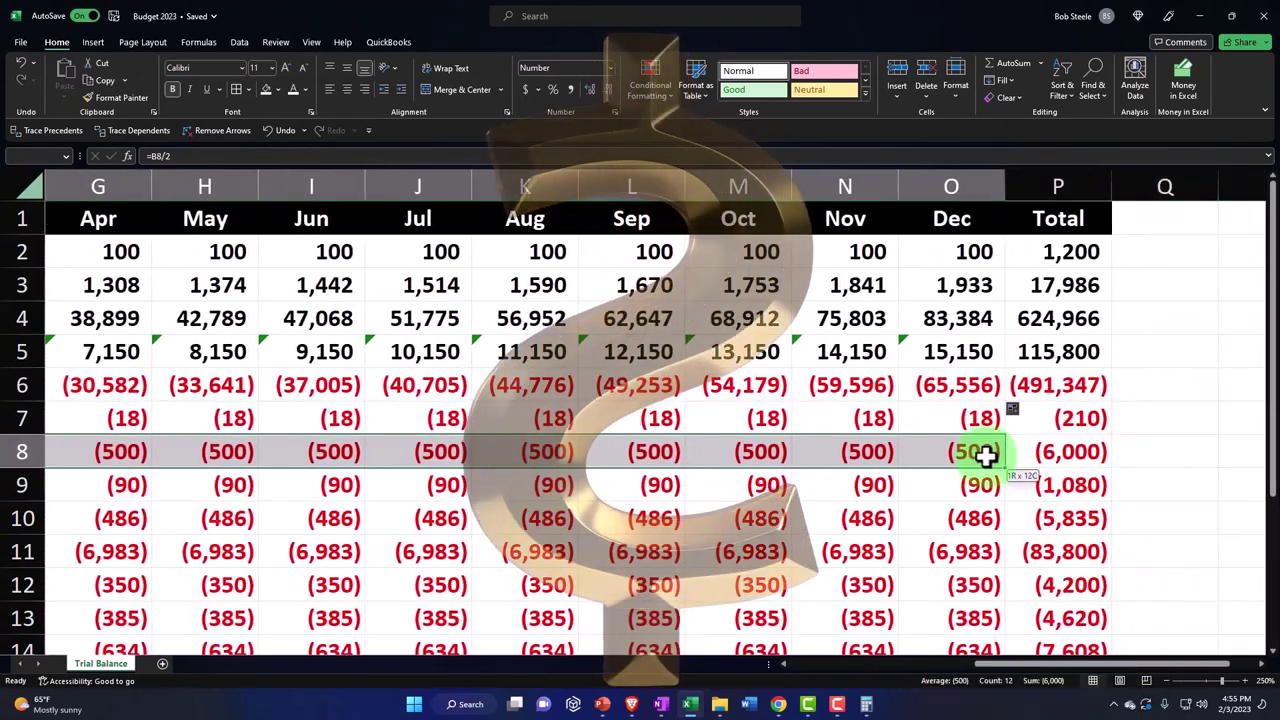
key(Delete)
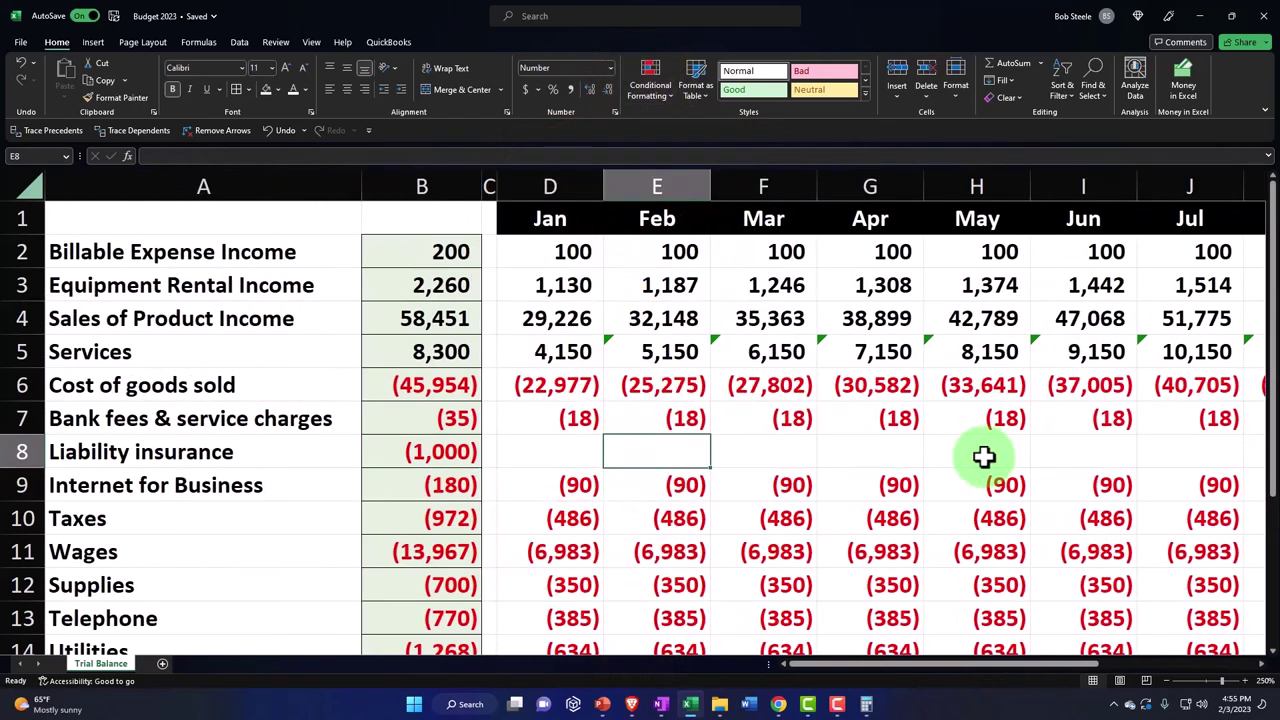
text(6000)
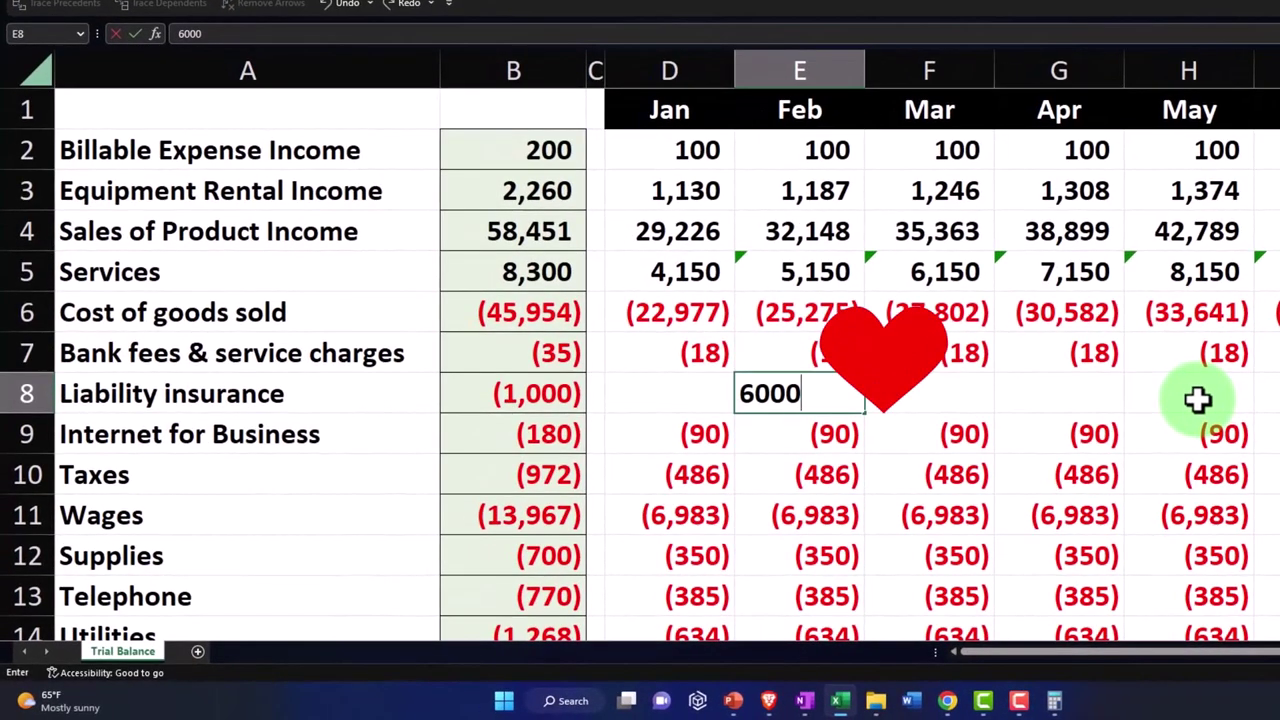
key(Return)
- Enter the -6000 September insurance payment in L8
key(Up)
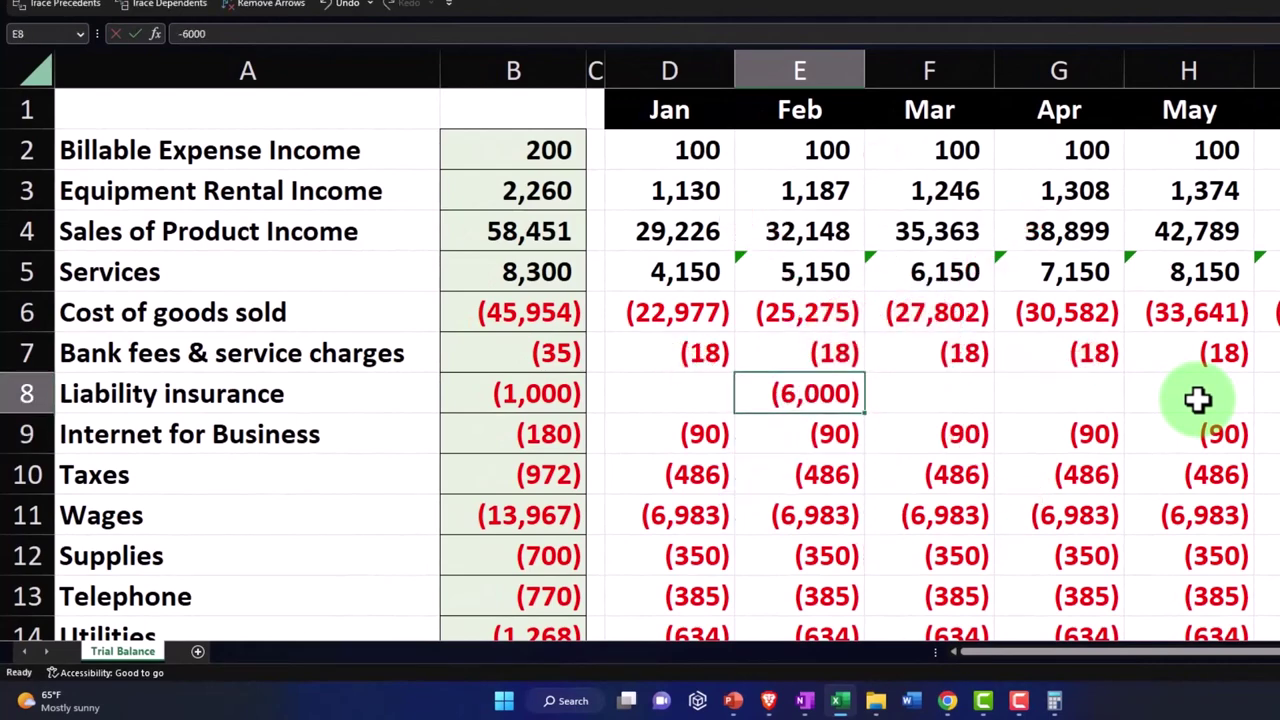
key(Right)
key(Right)
key(Right)
key(Right)
key(Right)
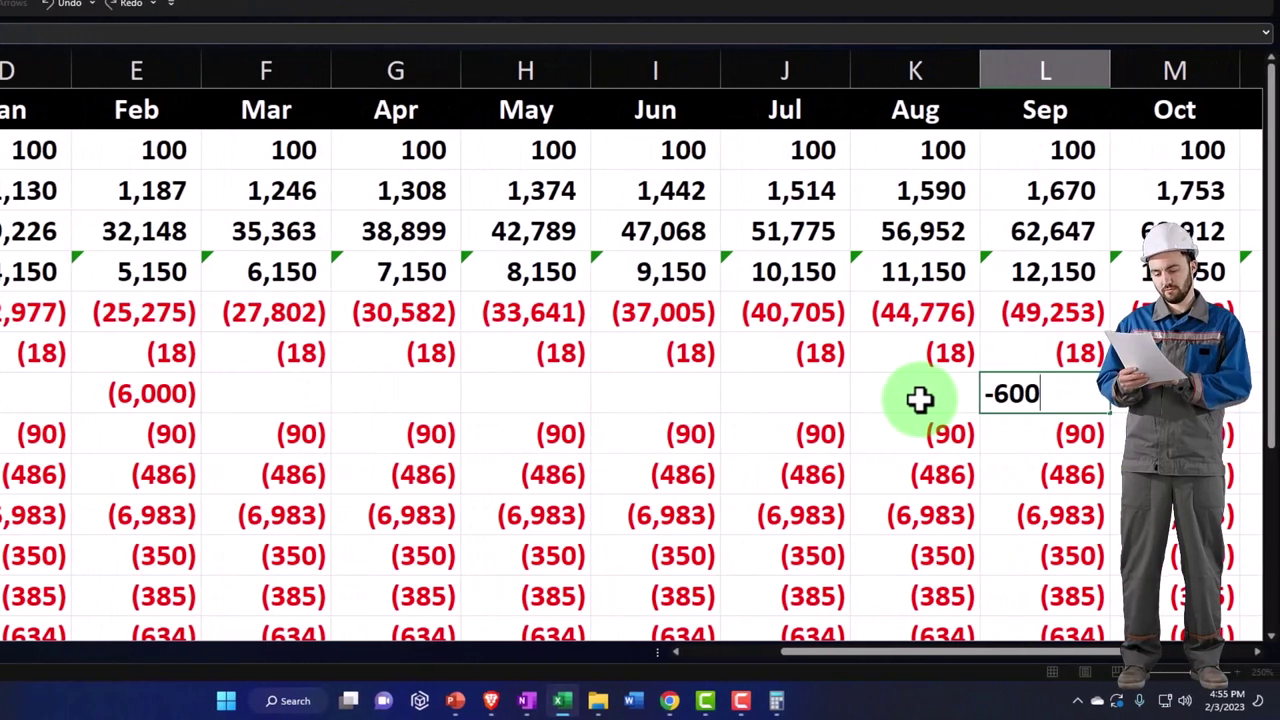
key(Return)
key(Left)
key(Left)
key(Left)
key(Left)
key(Left)
key(Left)
key(Left)
key(Left)
key(Left)
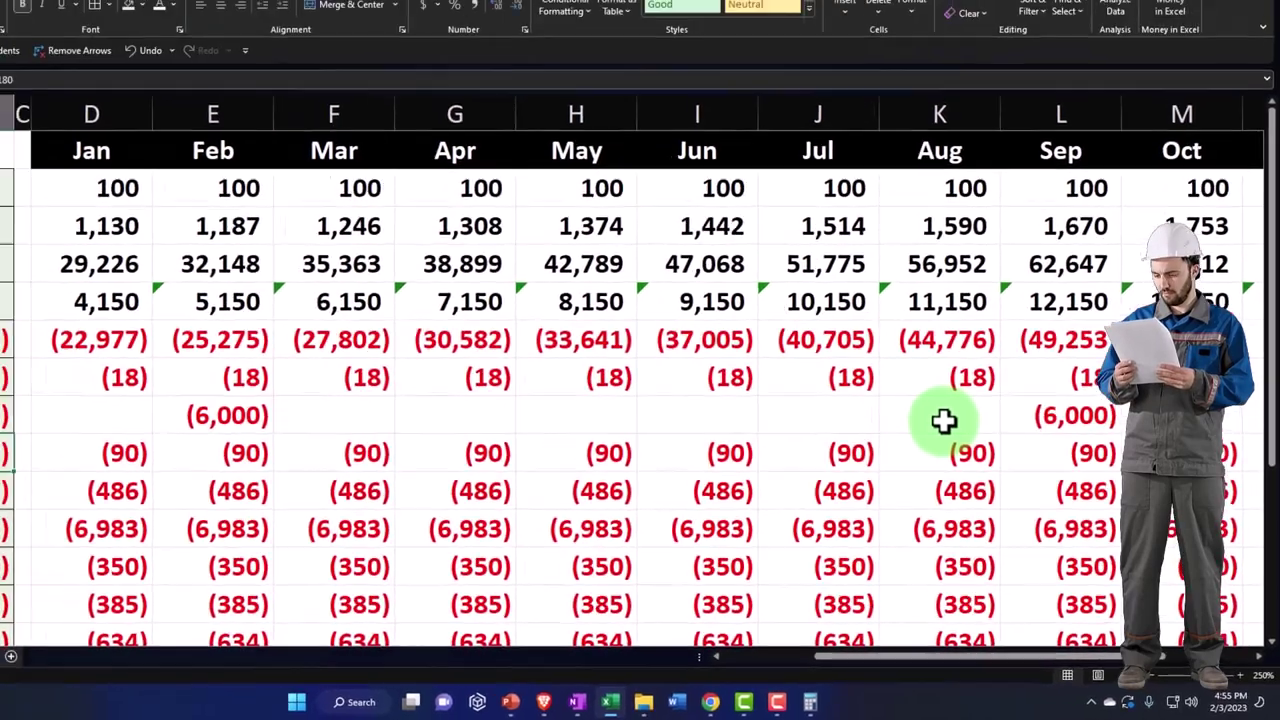
key(Left)
key(Left)
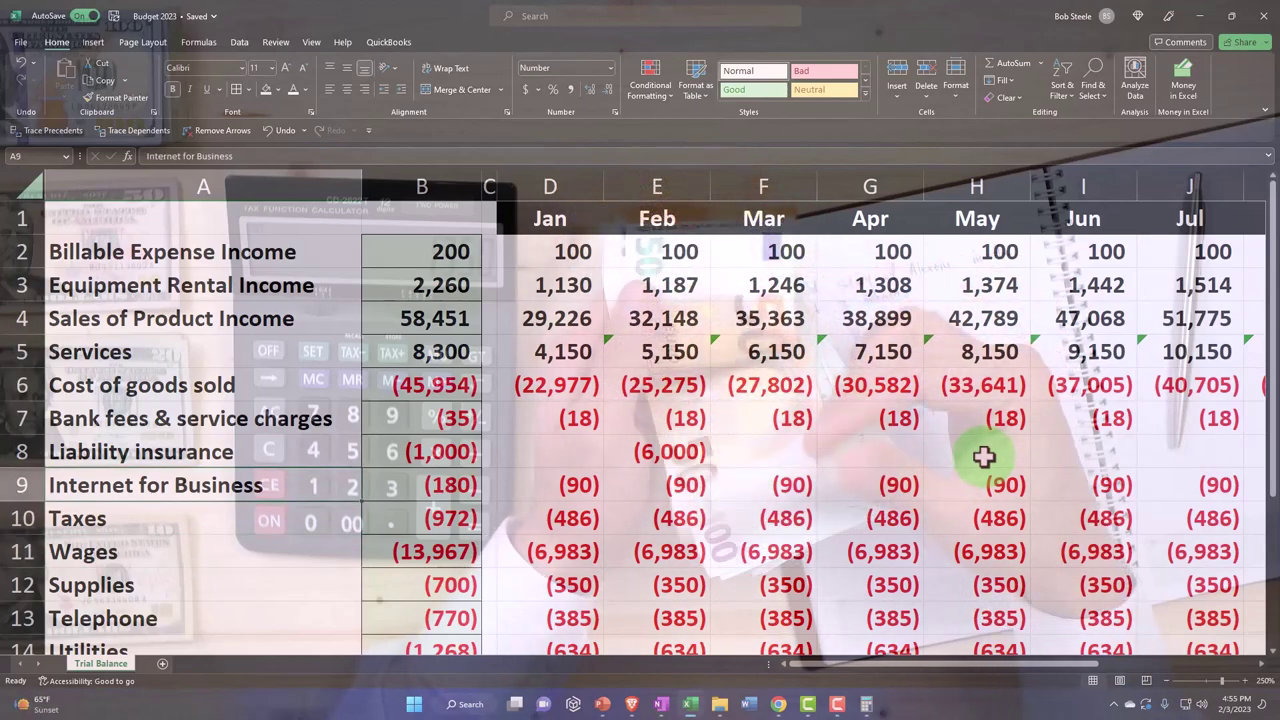
key(Right)
key(Right)
key(Right)
key(Right)
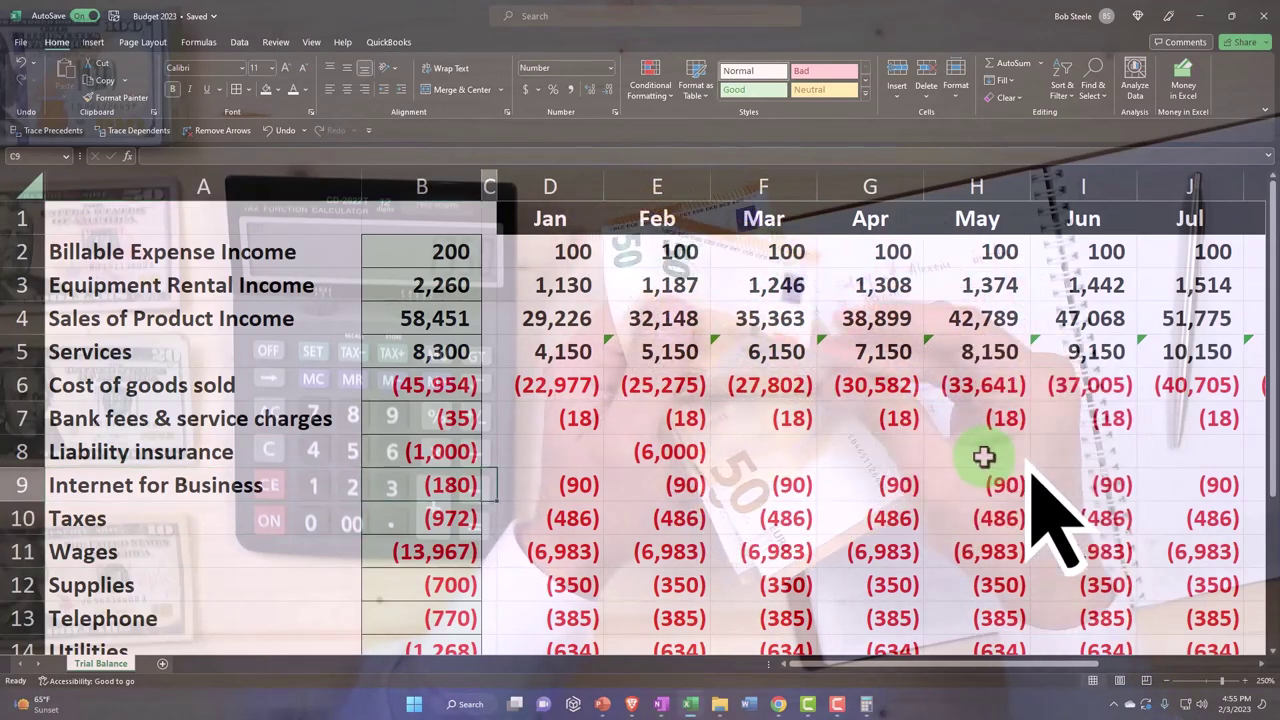
key(Down)
key(Left)
key(Left)
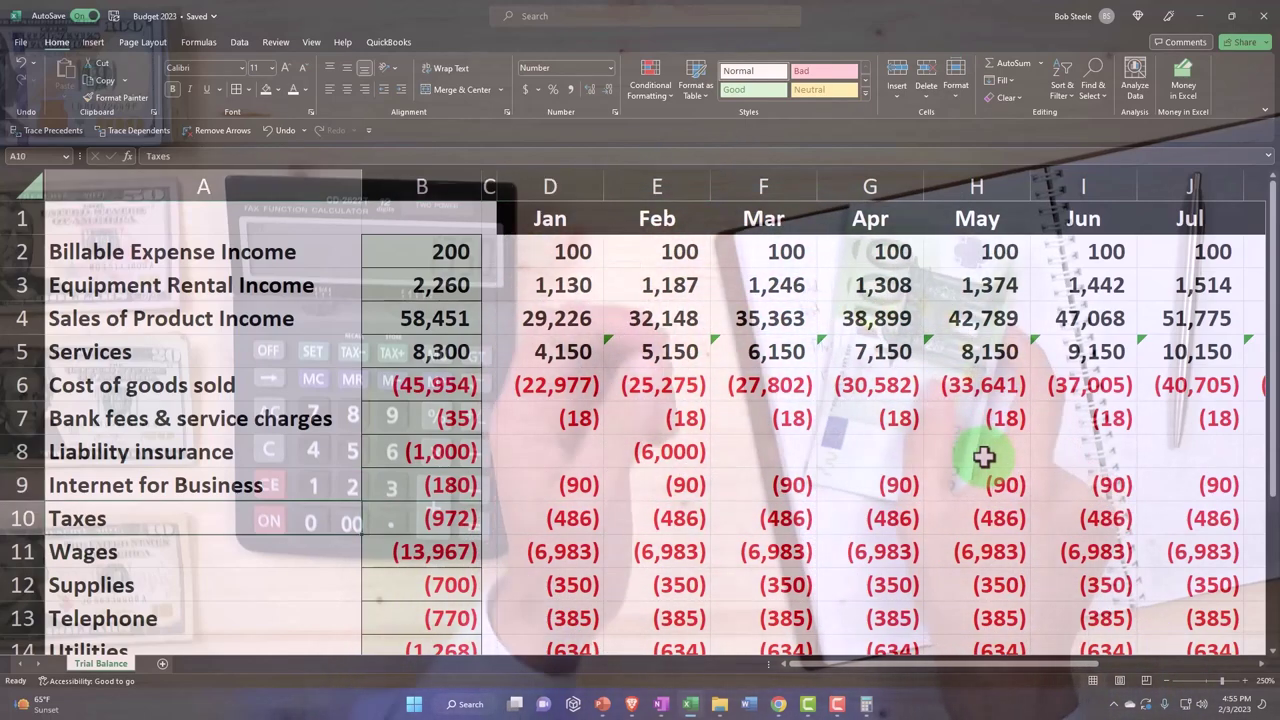
key(Left)
key(Left)
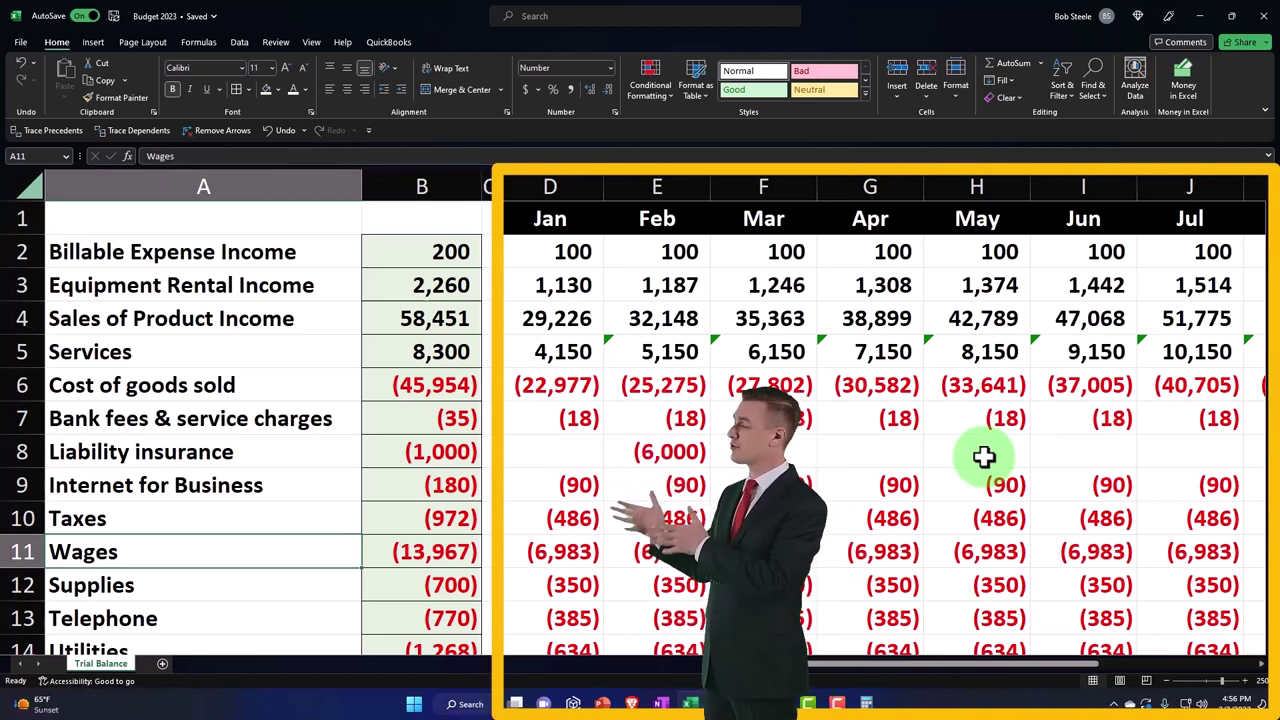
key(Right)
key(Right)
key(Right)
key(Right)
key(Right)
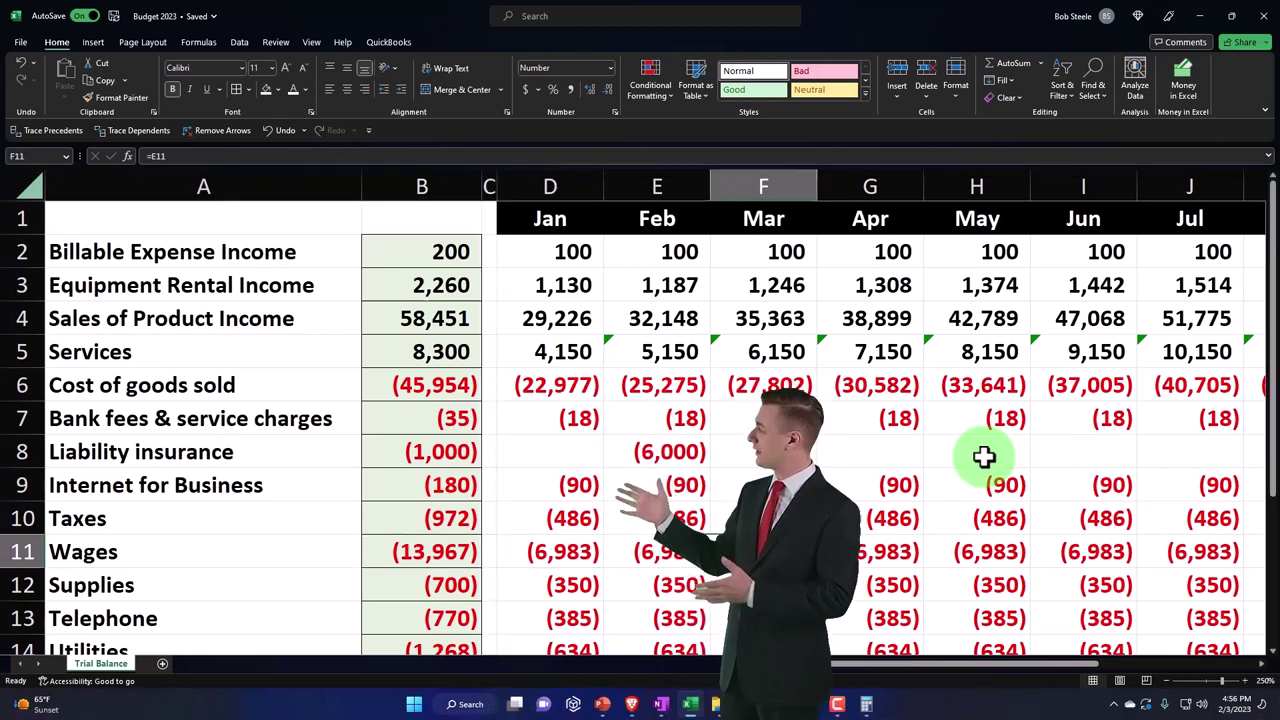
key(Right)
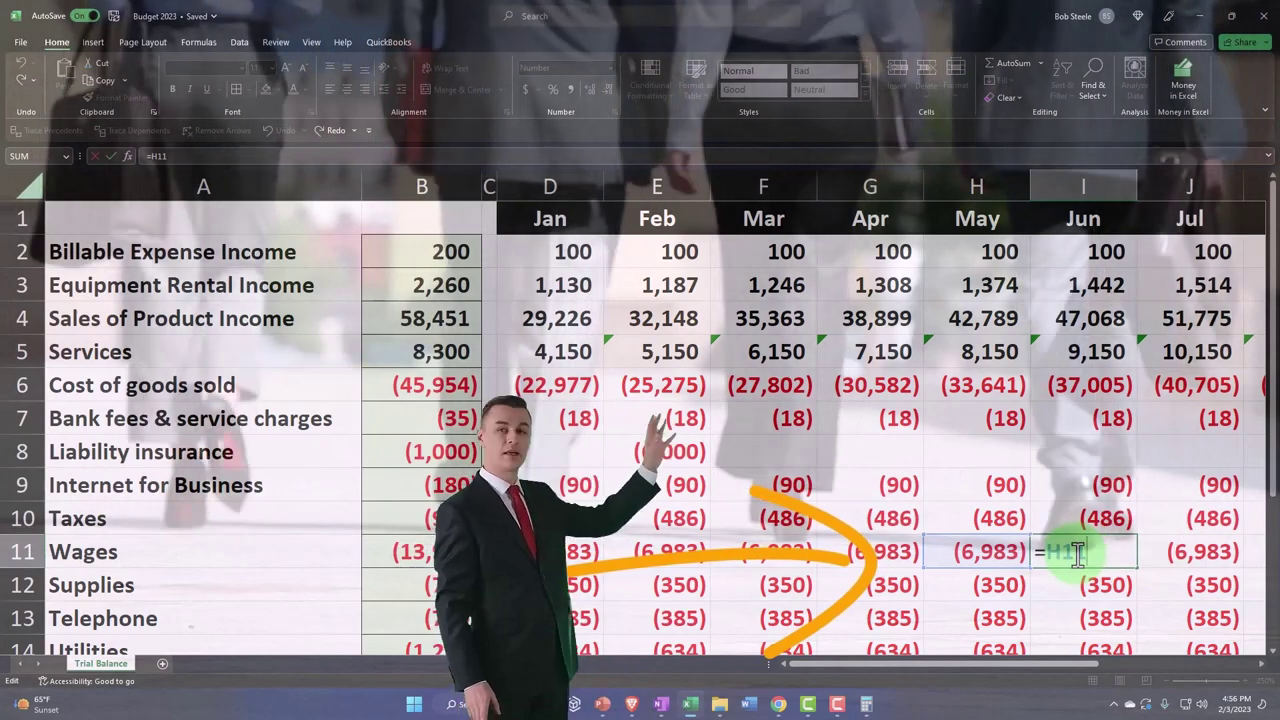
- Make June wages =H11*1.10, a raise to (7,682), and check July and August
text(*1.10)
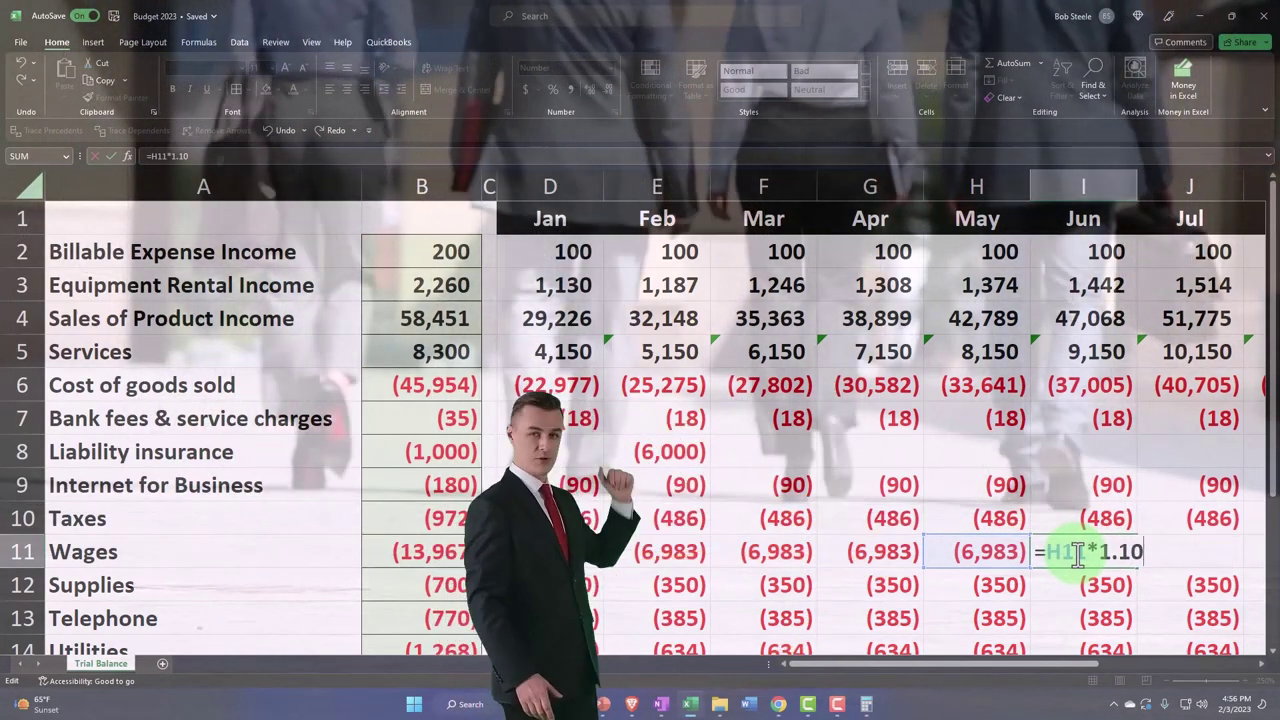
key(ctrl+Return)
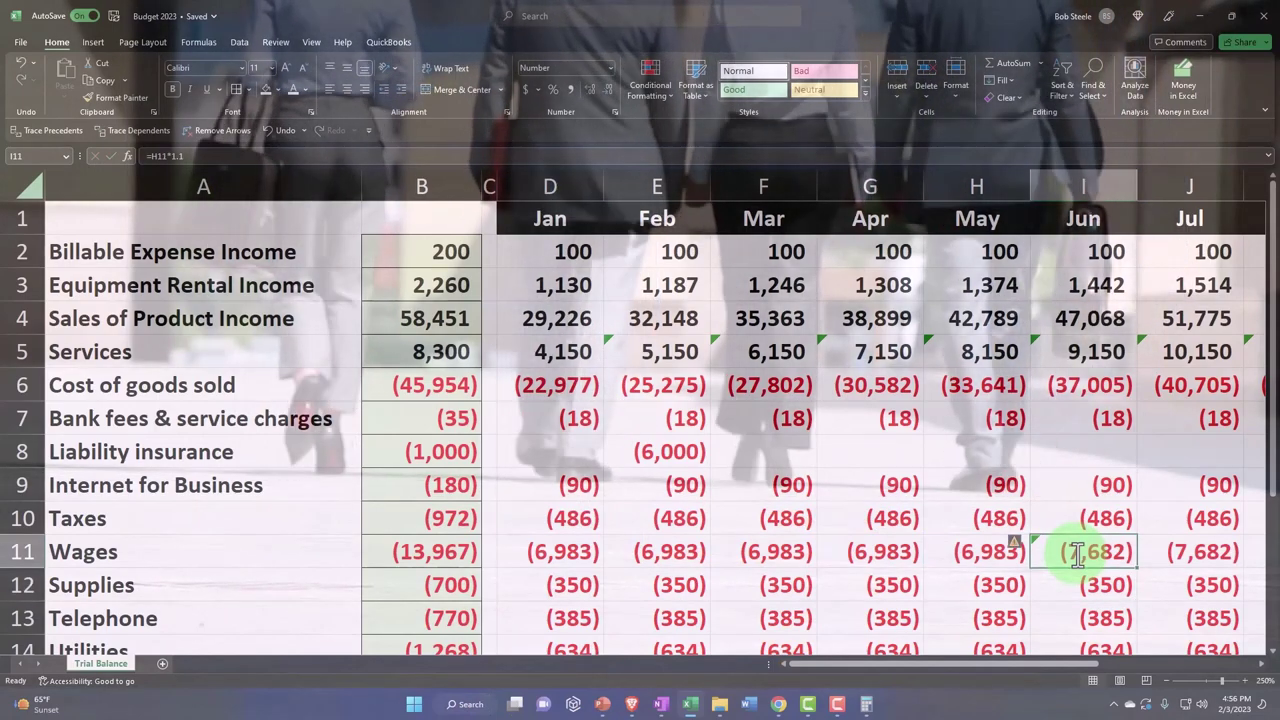
key(Right)
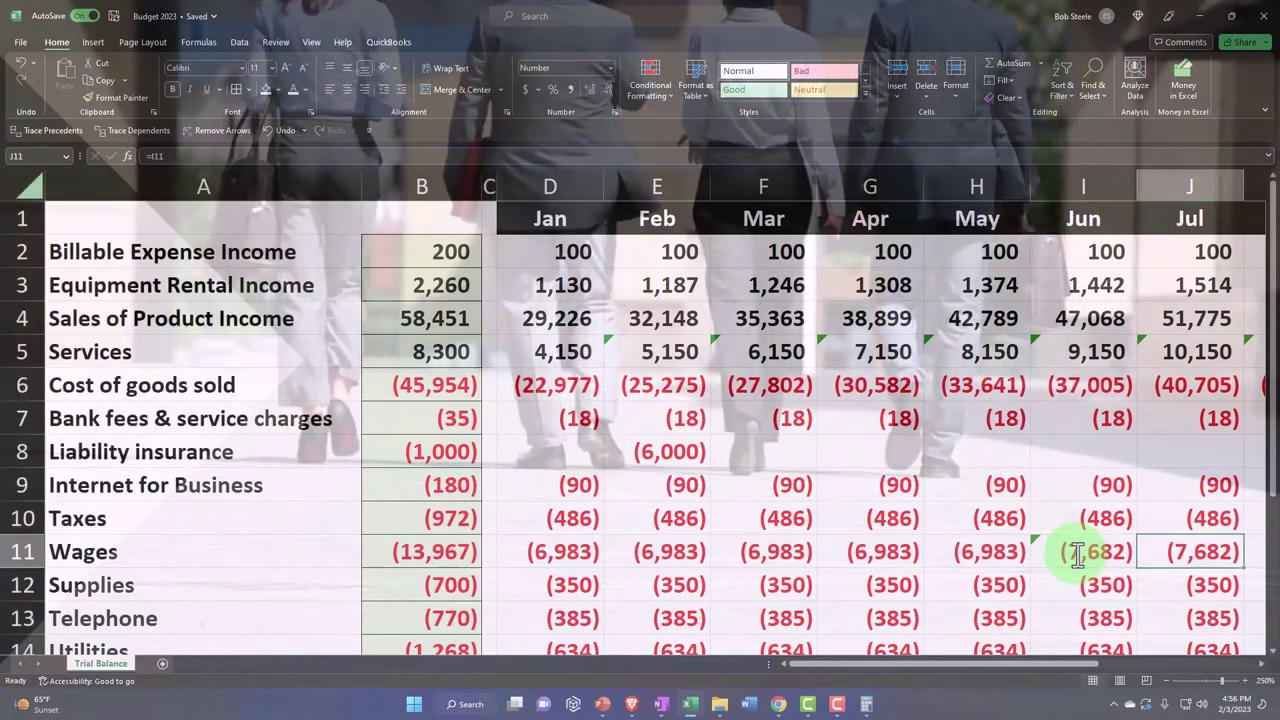
key(Right)
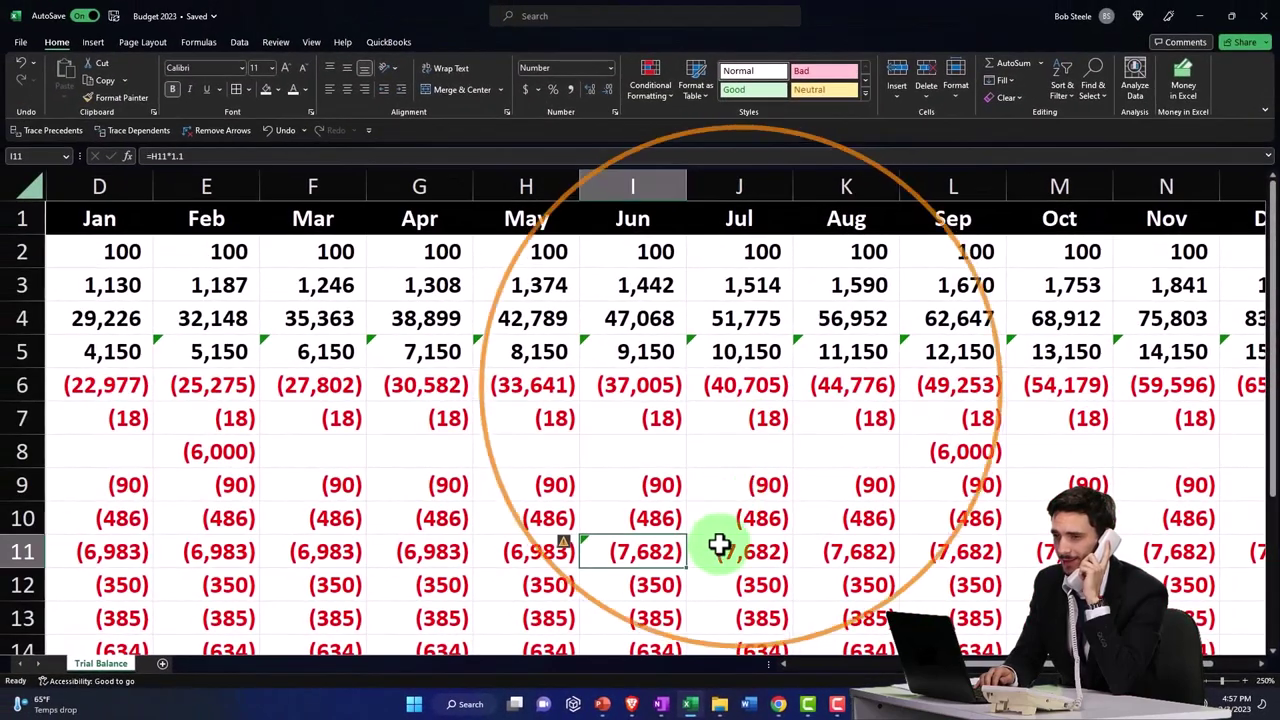
- Copy May's wages formula into June, restoring June wages to (6,983)
click(720, 545)
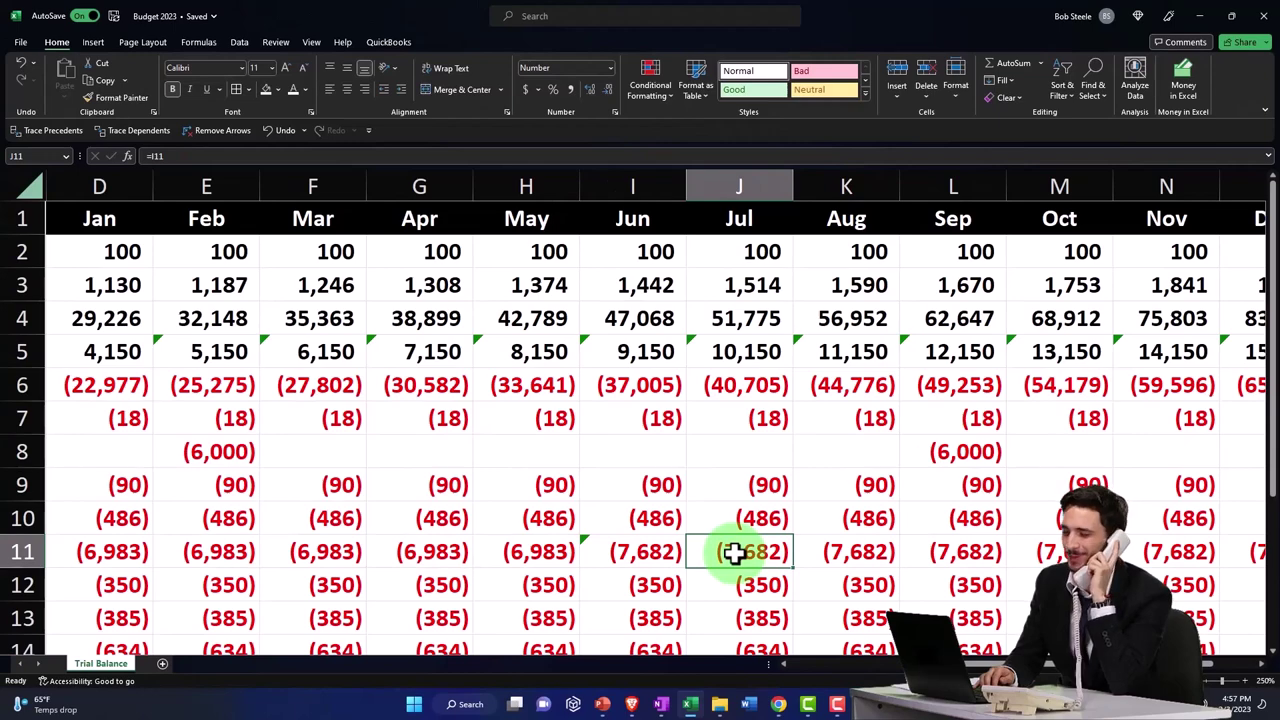
click(552, 556)
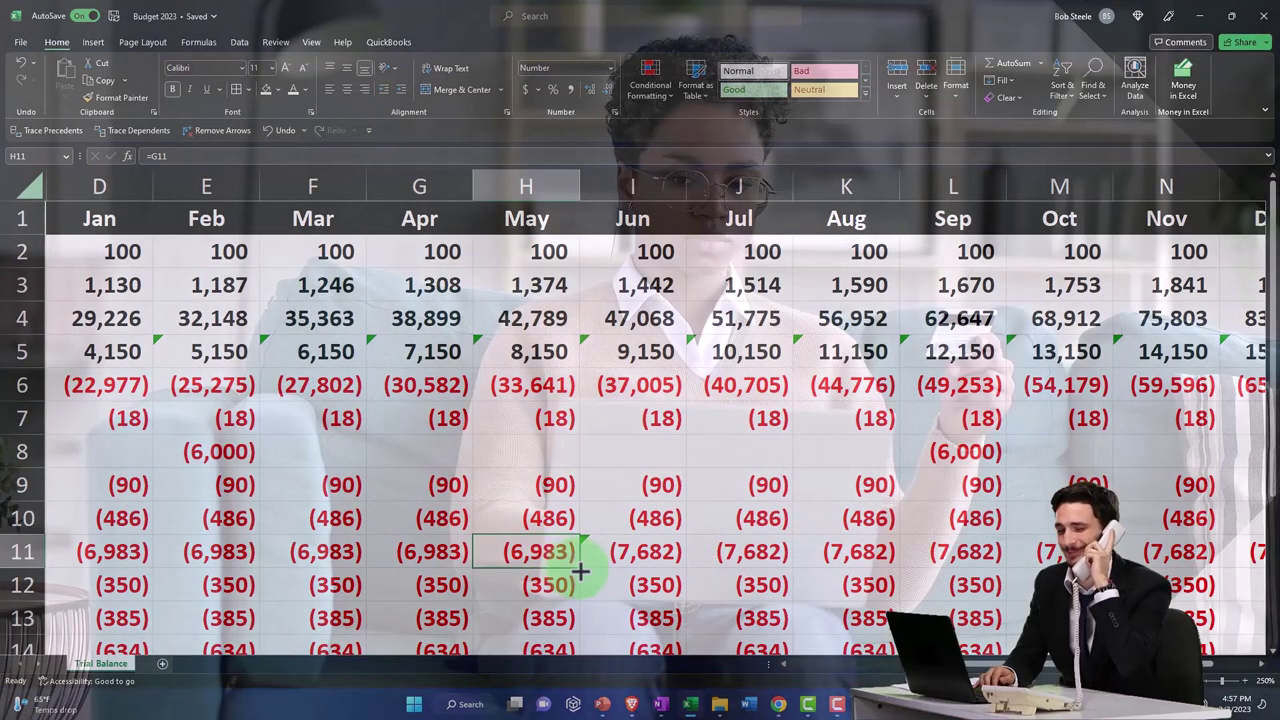
drag(583, 568, 651, 571)
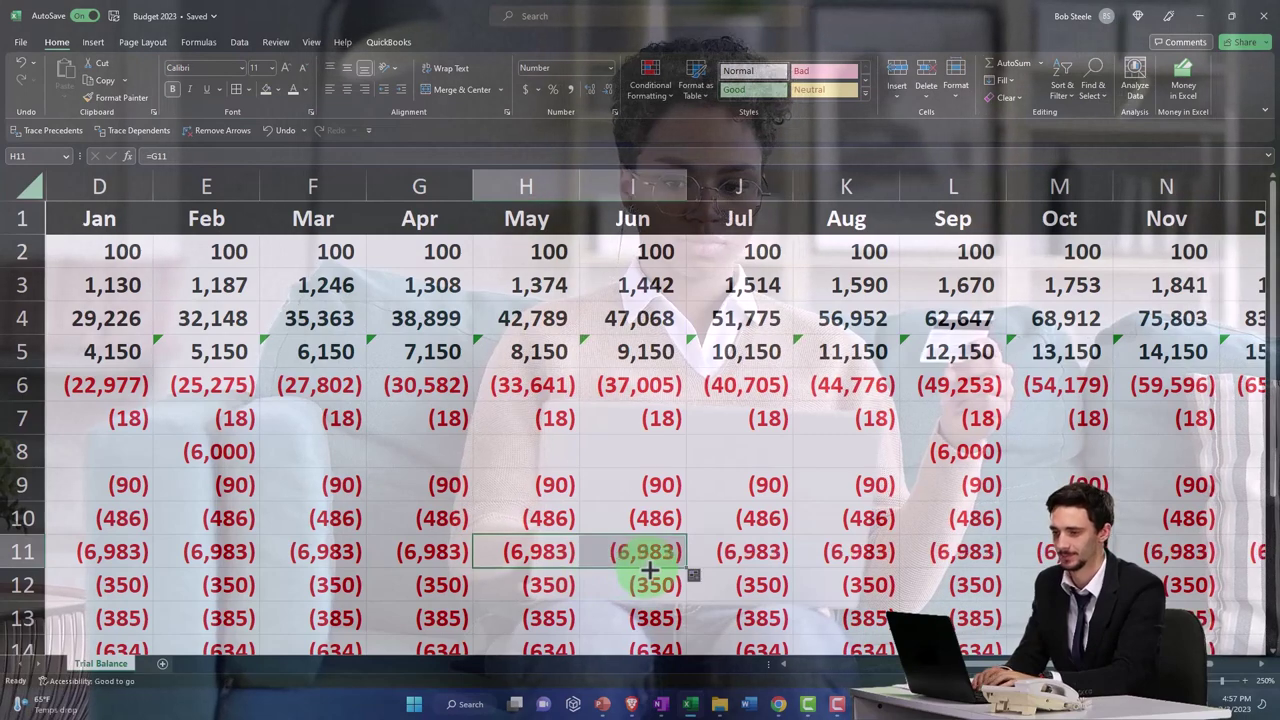
- Enter =I11*1.1 in J11 so the 10% wage raise starts in July
click(725, 547)
text(=)
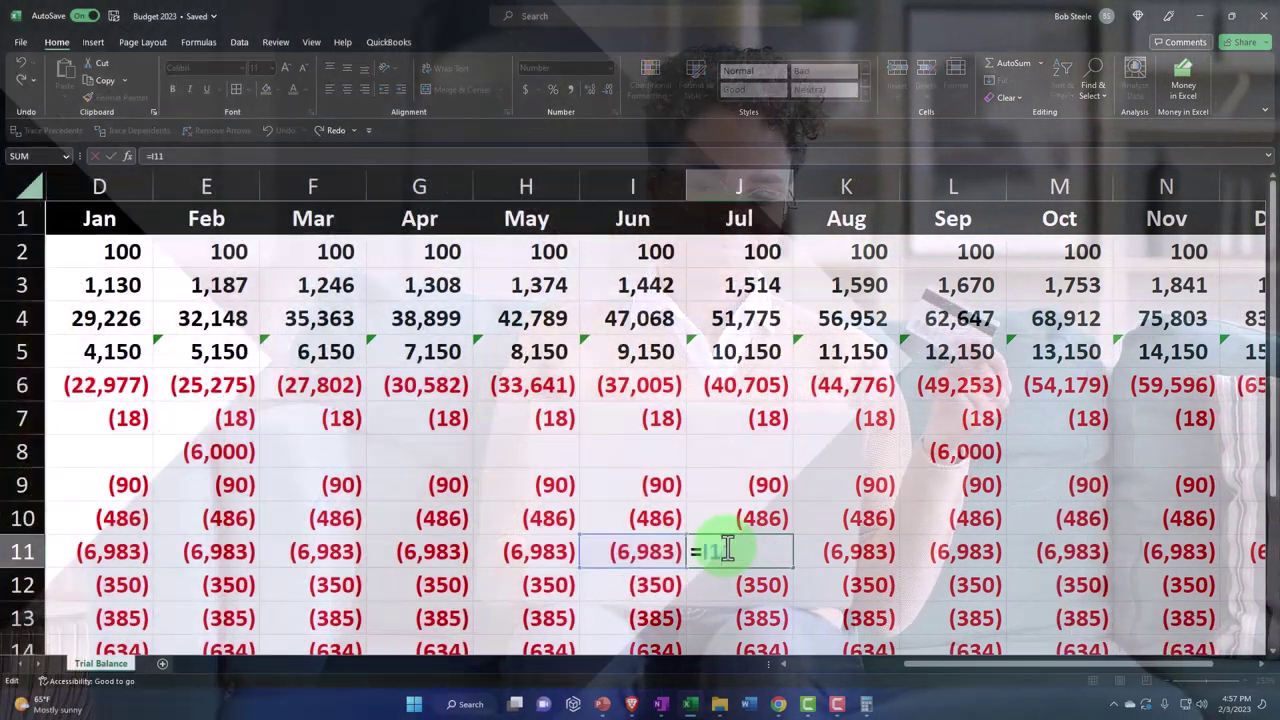
key(Left)
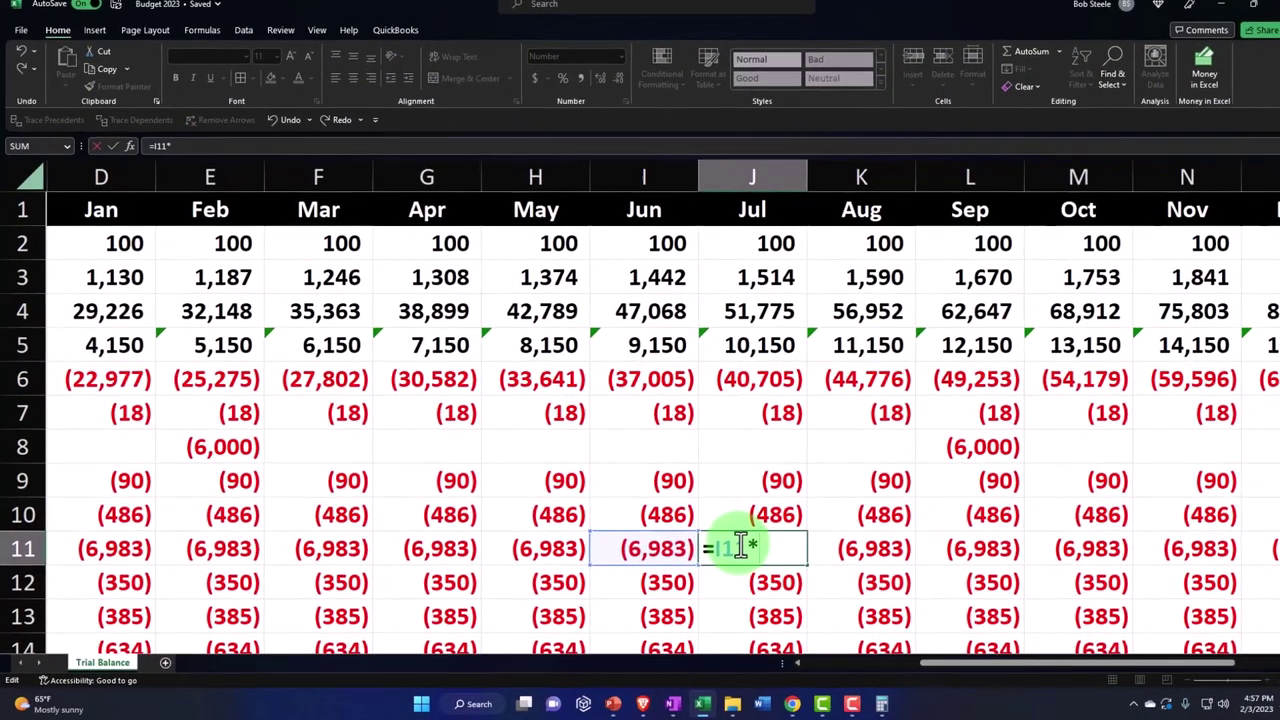
text(*1.1)
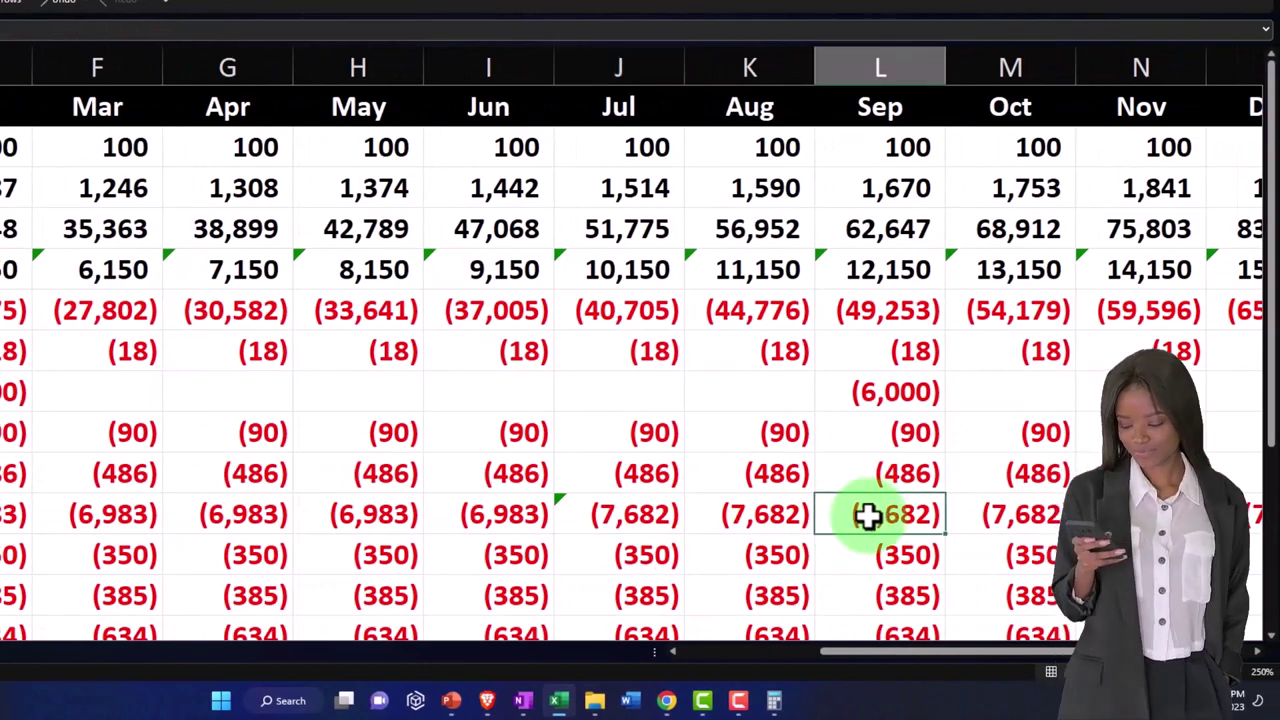
key(Right)
key(Right)
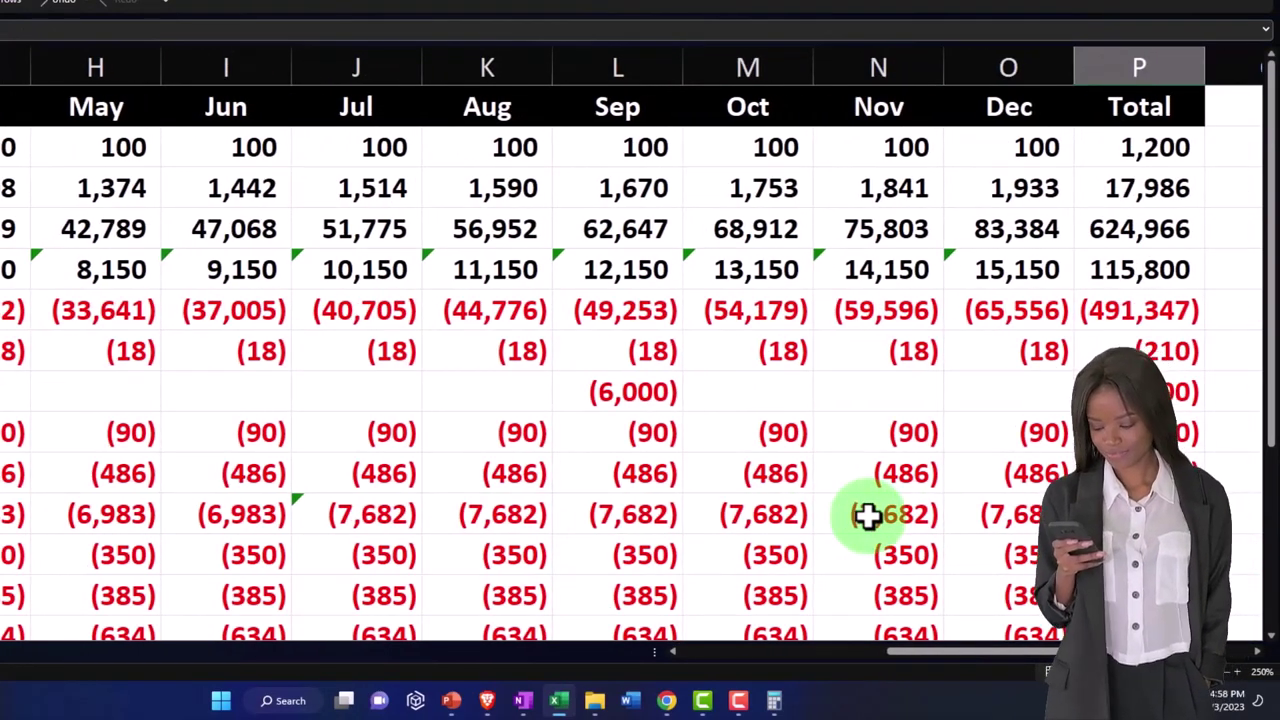
key(Left)
key(Left)
key(Left)
key(Left)
key(Left)
key(Left)
key(Left)
key(Left)
key(Left)
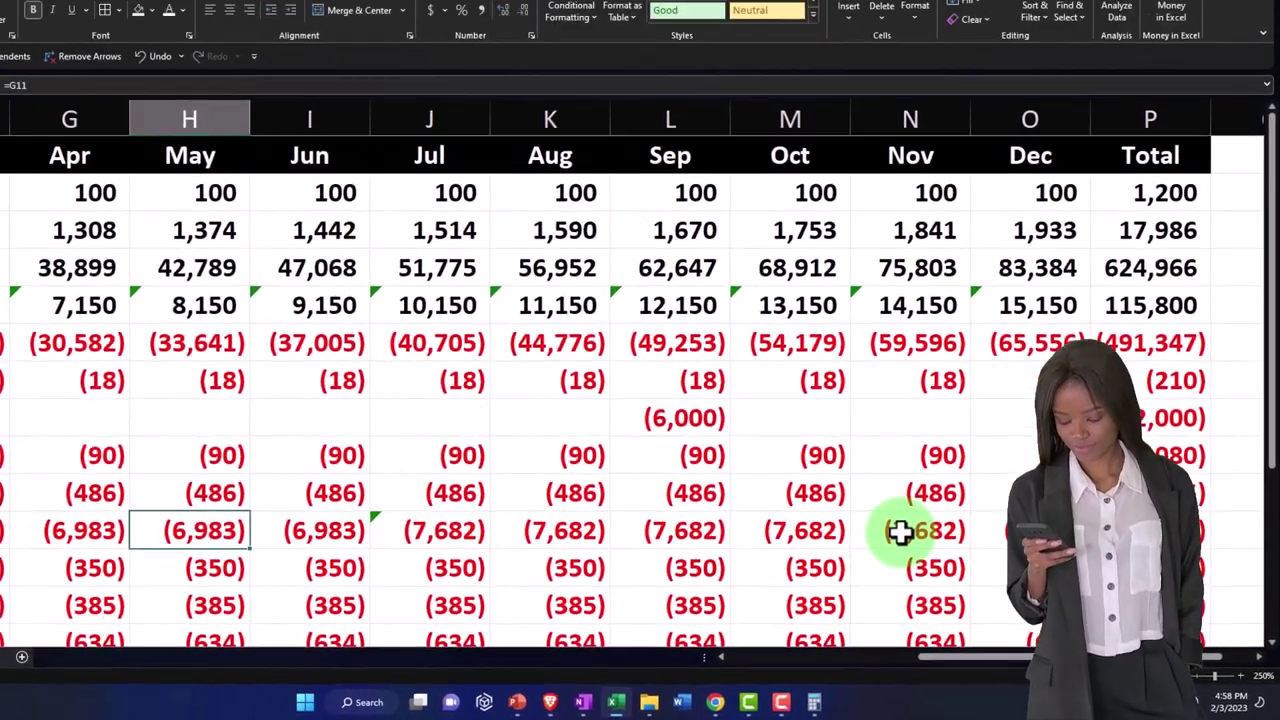